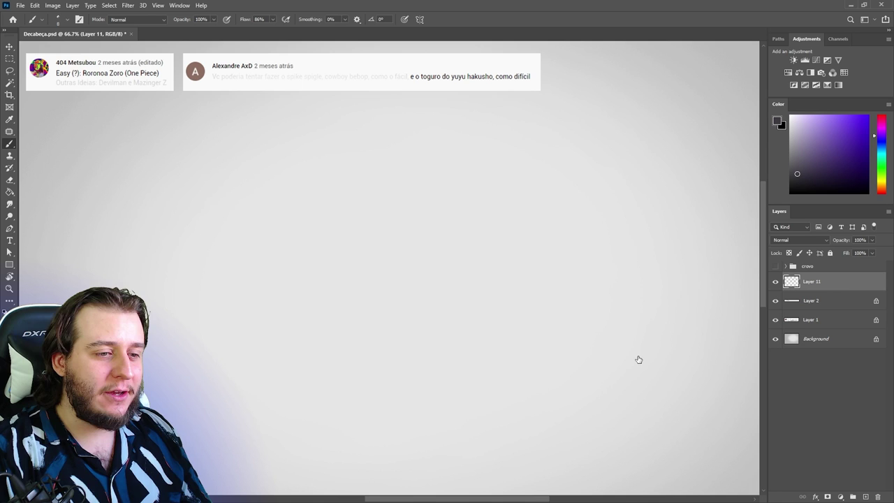
# Step: Set up a flat textured brush with medium grey paint and 6% flow, trying it out with test strokes
pyautogui.click(638, 359)
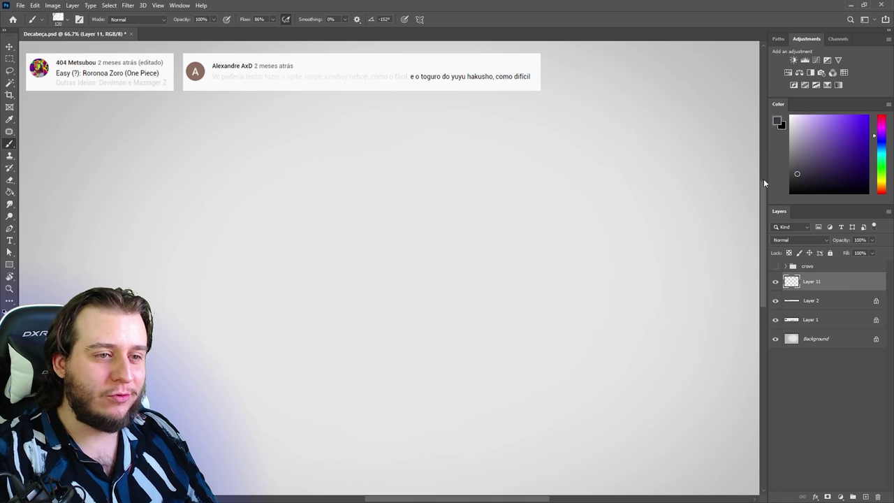
pyautogui.moveTo(558, 216)
pyautogui.mouseDown()
pyautogui.moveTo(523, 326)
pyautogui.moveTo(534, 370)
pyautogui.mouseUp()
pyautogui.hotkey('ctrl', 'z')
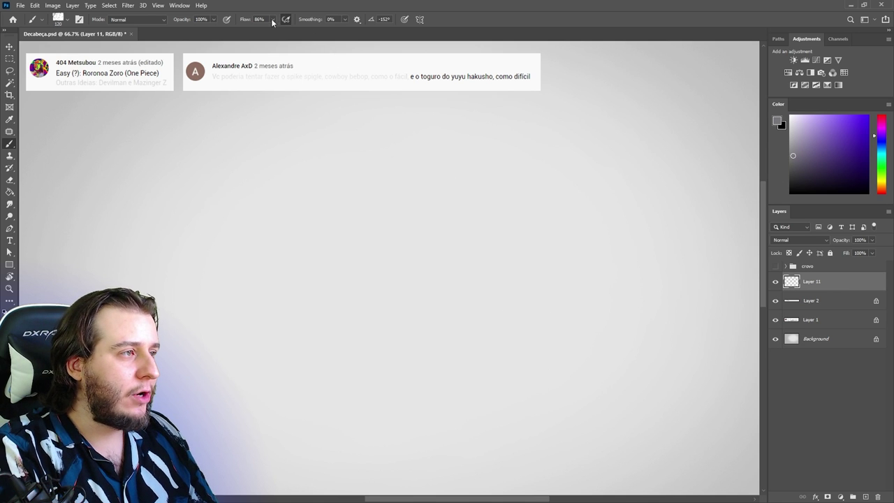
pyautogui.moveTo(450, 144)
pyautogui.mouseDown()
pyautogui.moveTo(435, 197)
pyautogui.moveTo(519, 249)
pyautogui.mouseUp()
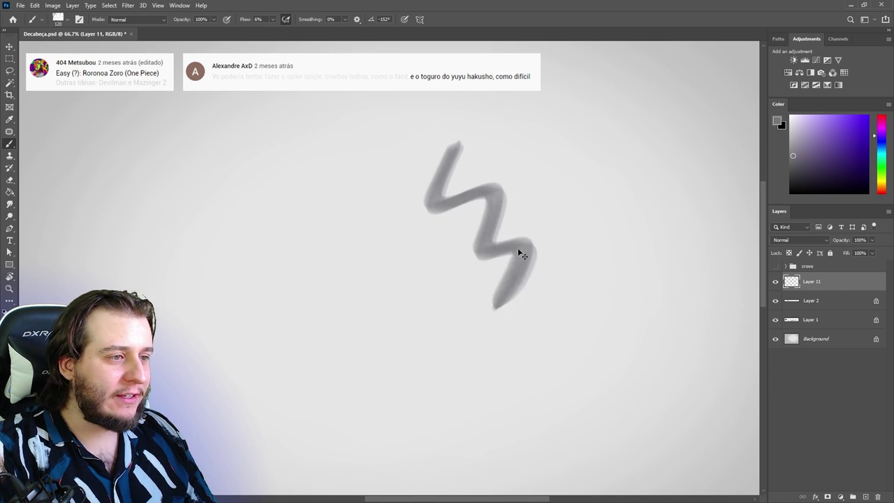
pyautogui.hotkey('ctrl', 'z')
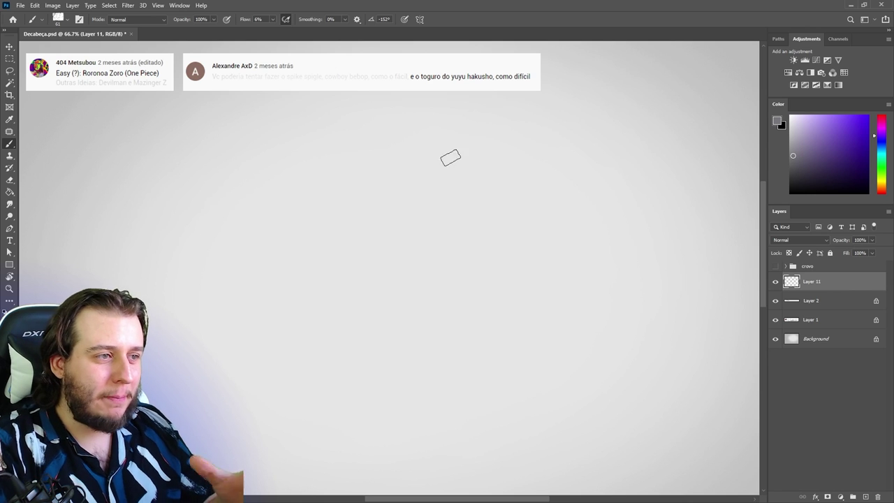
# Step: Block in a hunched figure with an oval head, curved torso, bent front leg and extended back leg
pyautogui.moveTo(468, 168)
pyautogui.mouseDown()
pyautogui.moveTo(441, 188)
pyautogui.moveTo(439, 178)
pyautogui.moveTo(459, 180)
pyautogui.moveTo(459, 202)
pyautogui.moveTo(520, 241)
pyautogui.moveTo(508, 222)
pyautogui.moveTo(459, 204)
pyautogui.moveTo(502, 237)
pyautogui.moveTo(462, 219)
pyautogui.moveTo(504, 249)
pyautogui.moveTo(509, 272)
pyautogui.moveTo(489, 224)
pyautogui.moveTo(496, 284)
pyautogui.moveTo(516, 261)
pyautogui.moveTo(483, 300)
pyautogui.moveTo(400, 318)
pyautogui.moveTo(435, 307)
pyautogui.moveTo(415, 311)
pyautogui.moveTo(409, 380)
pyautogui.moveTo(398, 362)
pyautogui.moveTo(403, 390)
pyautogui.moveTo(541, 341)
pyautogui.moveTo(581, 445)
pyautogui.mouseUp()
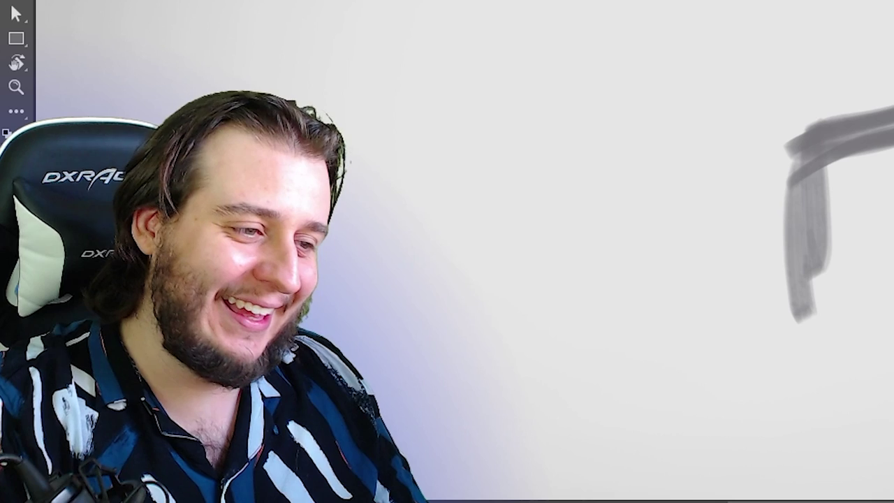
pyautogui.press('e')
pyautogui.moveTo(574, 370)
pyautogui.mouseDown()
pyautogui.moveTo(541, 318)
pyautogui.moveTo(513, 373)
pyautogui.mouseUp()
pyautogui.press('b')
pyautogui.moveTo(512, 297)
pyautogui.mouseDown()
pyautogui.moveTo(529, 411)
pyautogui.moveTo(574, 466)
pyautogui.moveTo(571, 485)
pyautogui.mouseUp()
pyautogui.moveTo(402, 334)
pyautogui.mouseDown()
pyautogui.moveTo(383, 414)
pyautogui.moveTo(417, 409)
pyautogui.mouseUp()
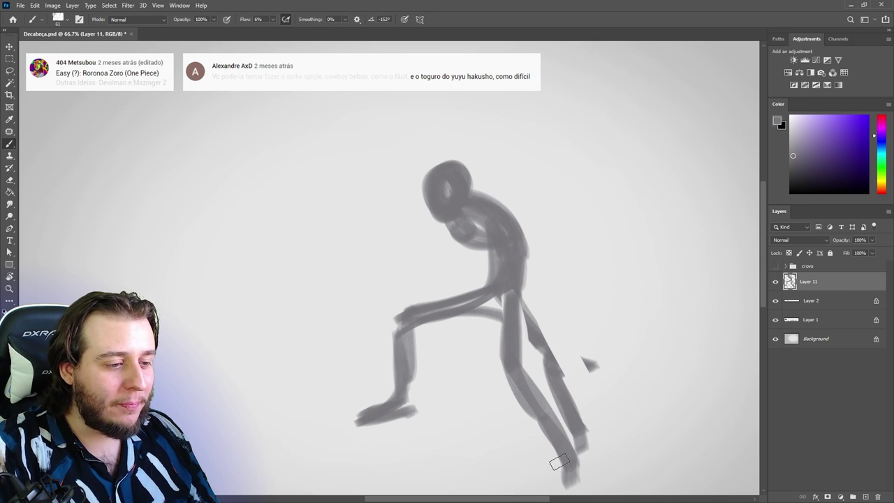
# Step: Finish the back foot, erase the duplicate rear leg, and shift the figure slightly up and left
pyautogui.moveTo(563, 462); pyautogui.dragTo(558, 487)
pyautogui.press('e')
pyautogui.moveTo(590, 438); pyautogui.dragTo(531, 308)
pyautogui.keyDown('ctrl'); pyautogui.moveTo(615, 462); pyautogui.dragTo(596, 433); pyautogui.keyUp('ctrl')
pyautogui.press('b')
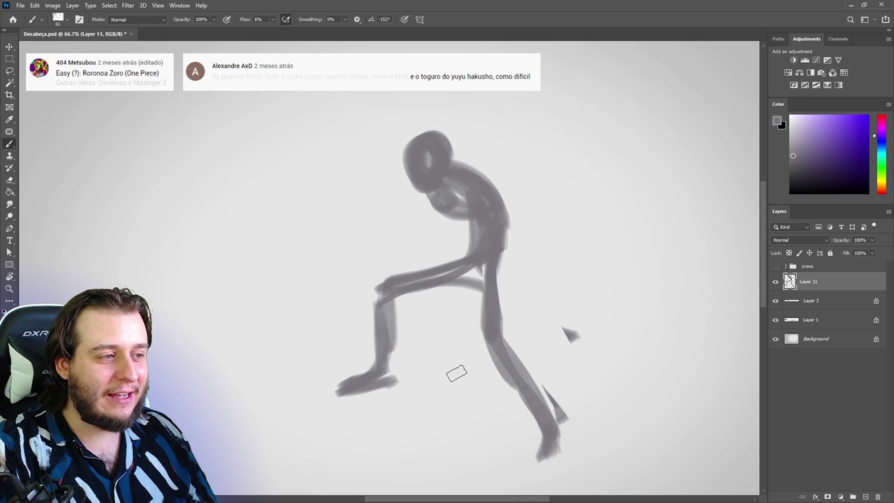
# Step: Sketch three swords, one across the mouth and two slanting through the hands, and rough in both bent arms
pyautogui.moveTo(350, 178); pyautogui.dragTo(598, 211)
pyautogui.click(403, 184)
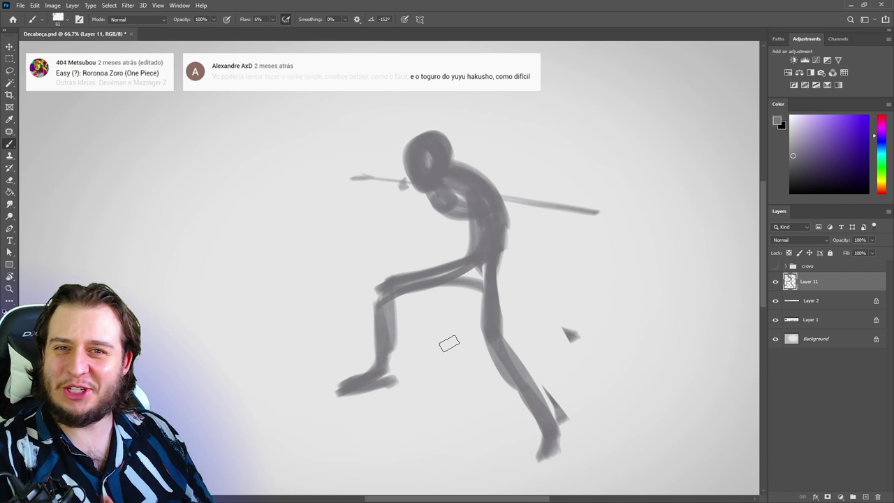
pyautogui.moveTo(347, 125); pyautogui.dragTo(421, 257)
pyautogui.moveTo(499, 110); pyautogui.dragTo(350, 272)
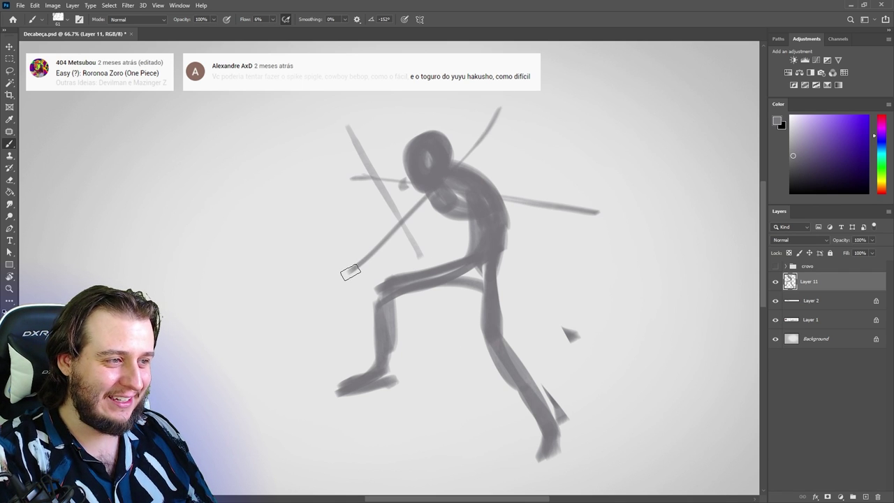
pyautogui.moveTo(379, 246)
pyautogui.mouseDown()
pyautogui.moveTo(374, 206)
pyautogui.moveTo(409, 189)
pyautogui.mouseUp()
pyautogui.moveTo(423, 242)
pyautogui.mouseDown()
pyautogui.moveTo(411, 244)
pyautogui.moveTo(478, 240)
pyautogui.mouseUp()
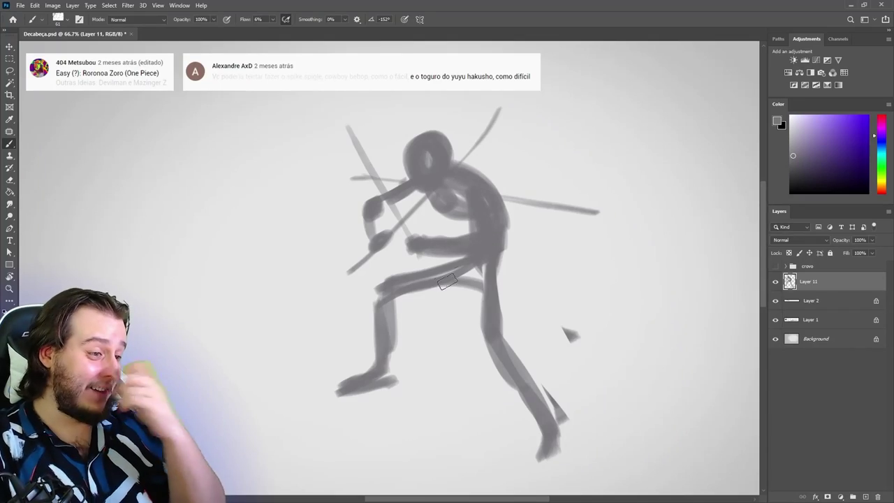
# Step: Rework the front leg with a thicker thigh, a slimmer shin and a longer pointed foot
pyautogui.moveTo(481, 291)
pyautogui.mouseDown()
pyautogui.moveTo(466, 271)
pyautogui.moveTo(419, 287)
pyautogui.mouseUp()
pyautogui.press('e')
pyautogui.moveTo(390, 328); pyautogui.dragTo(349, 384)
pyautogui.press('b')
pyautogui.moveTo(383, 301); pyautogui.dragTo(372, 365)
pyautogui.moveTo(321, 398)
pyautogui.mouseDown()
pyautogui.moveTo(370, 373)
pyautogui.moveTo(322, 396)
pyautogui.mouseUp()
# Step: Draw two slanted ground guide lines between and below the feet
pyautogui.moveTo(384, 386); pyautogui.dragTo(534, 423)
pyautogui.moveTo(293, 403); pyautogui.dragTo(492, 467)
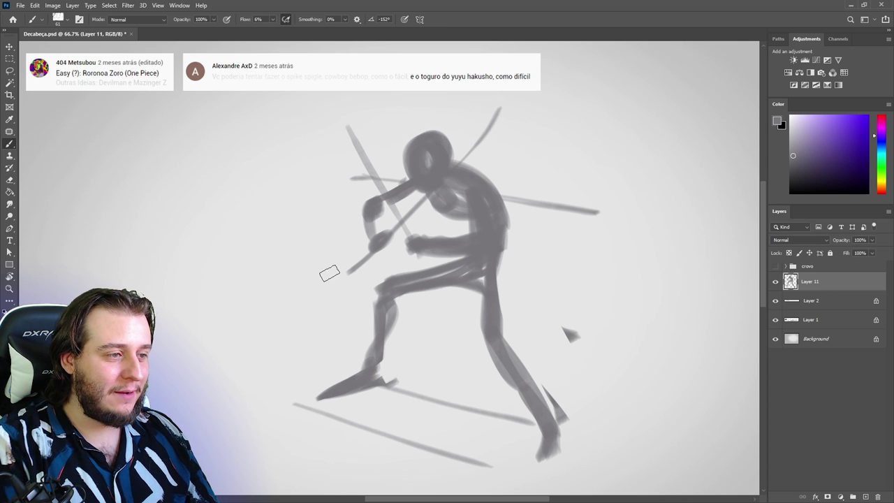
pyautogui.moveTo(363, 279); pyautogui.dragTo(578, 297)
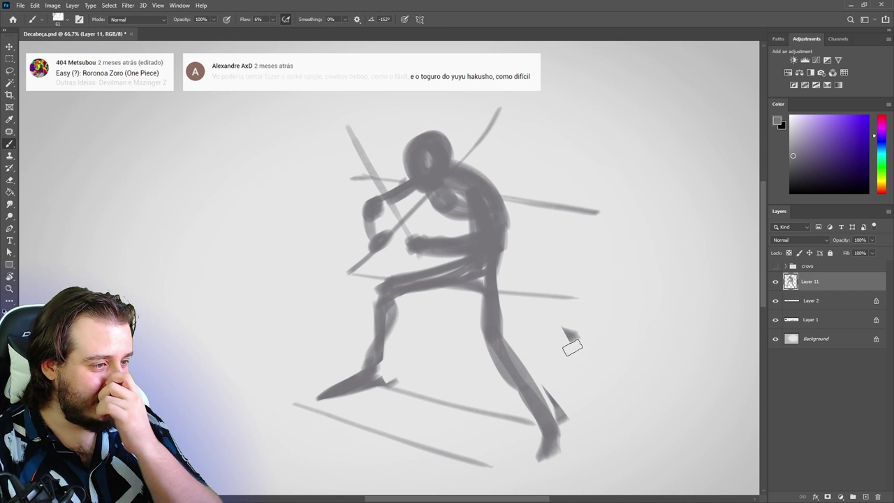
pyautogui.hotkey('ctrl', 'z')
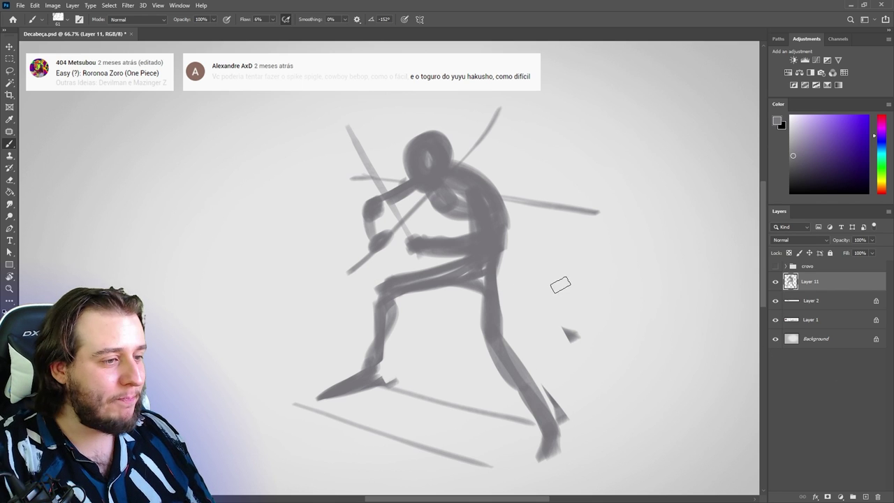
# Step: Switch to a fine near-black sketching brush with 41% flow and add a new layer above the rough figure
pyautogui.rightClick(560, 278)
pyautogui.click(707, 368)
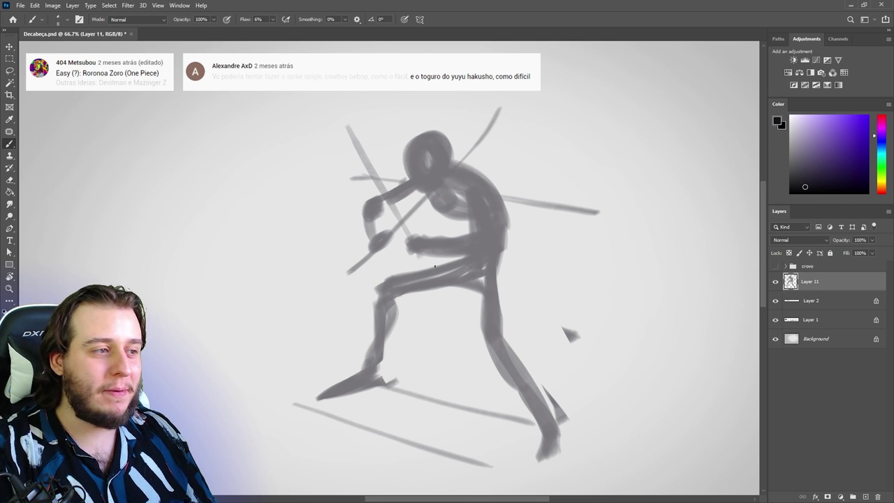
pyautogui.click(864, 497)
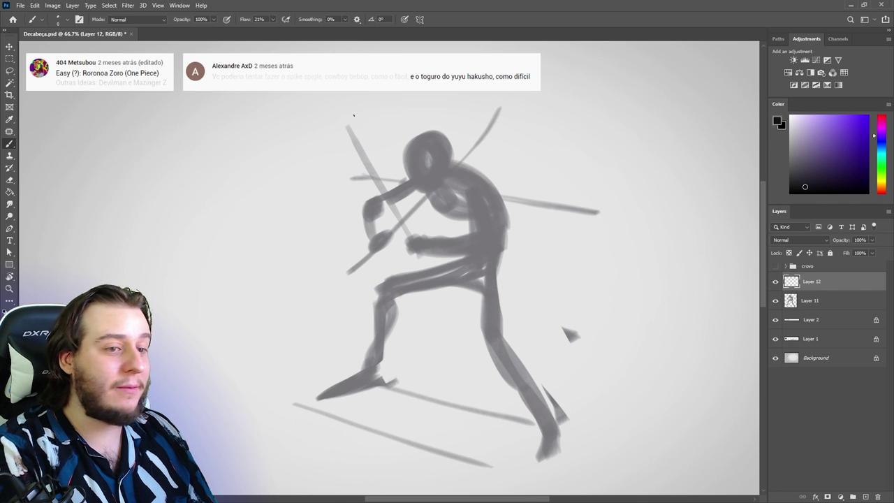
pyautogui.moveTo(493, 286)
pyautogui.mouseDown()
pyautogui.moveTo(576, 326)
pyautogui.moveTo(572, 380)
pyautogui.mouseUp()
pyautogui.hotkey('ctrl', 'z')
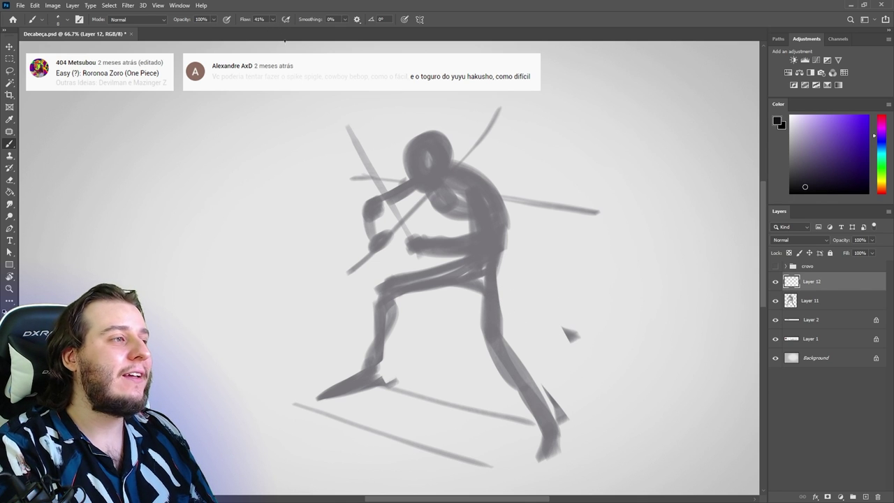
# Step: Save the document, then lower Layer 11's opacity to 65% and return to Layer 12
pyautogui.hotkey('ctrl', 's')
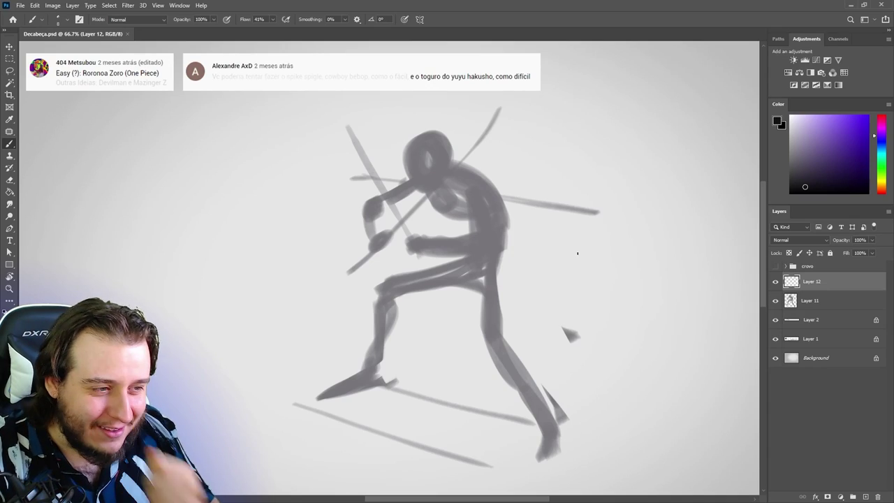
pyautogui.moveTo(496, 238)
pyautogui.mouseDown()
pyautogui.moveTo(526, 261)
pyautogui.moveTo(529, 366)
pyautogui.mouseUp()
pyautogui.hotkey('ctrl', 'z')
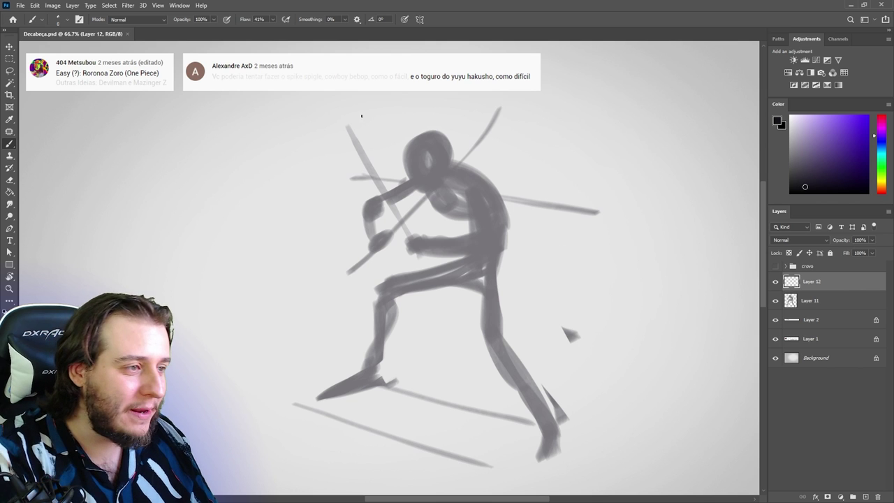
pyautogui.hotkey('alt', '[')
pyautogui.moveTo(859, 254); pyautogui.dragTo(857, 253)
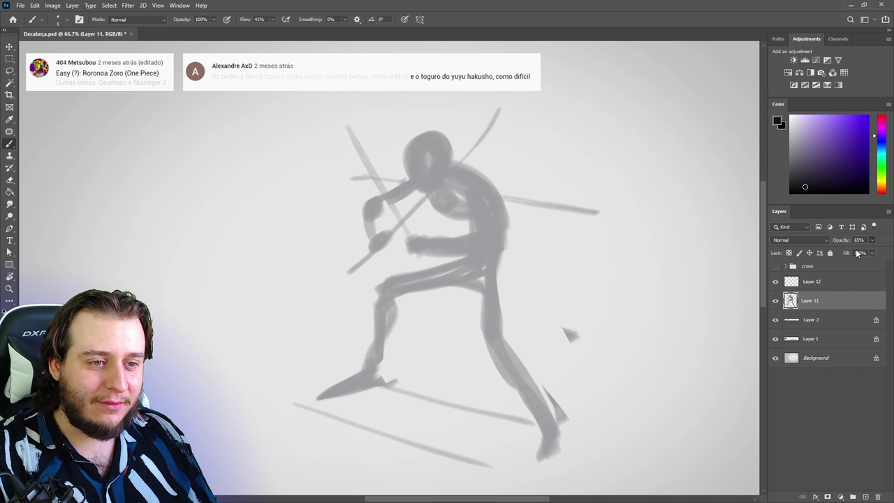
pyautogui.click(829, 284)
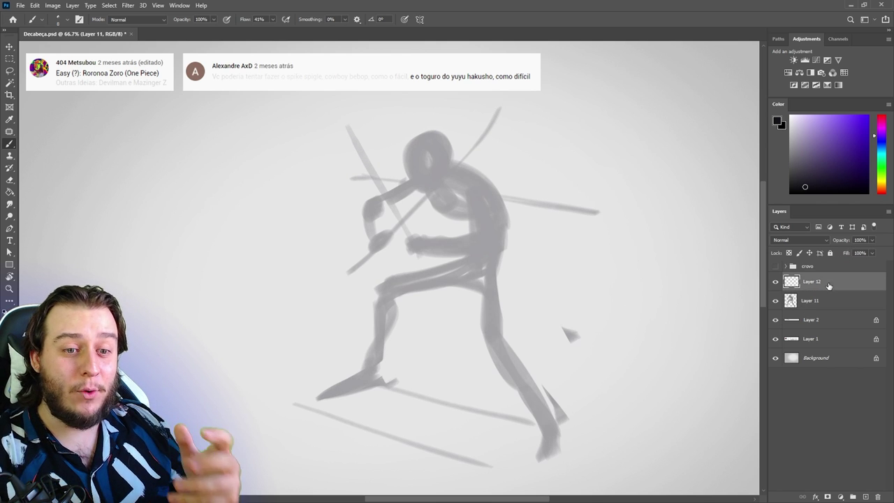
# Step: Sketch the two eyes, the angry brow and the nose on the lower half of the head
pyautogui.scroll(1, 436, 176)
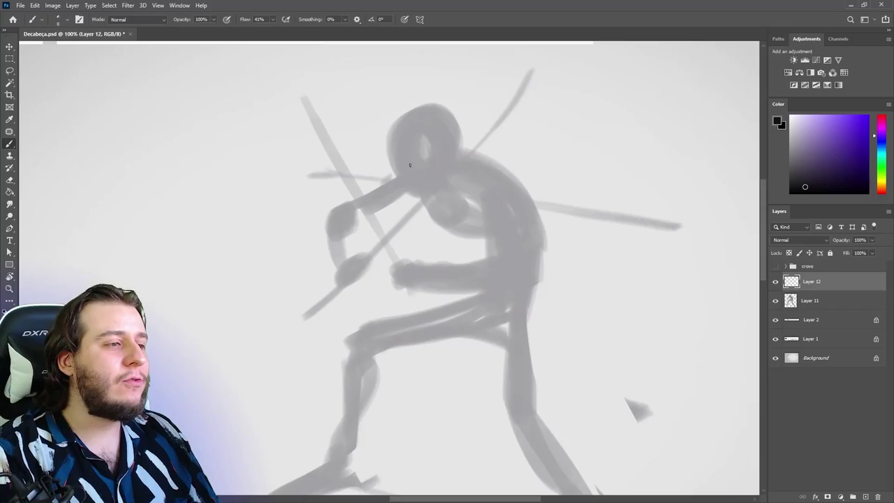
pyautogui.keyDown('ctrl'); pyautogui.click(411, 169); pyautogui.keyUp('ctrl')
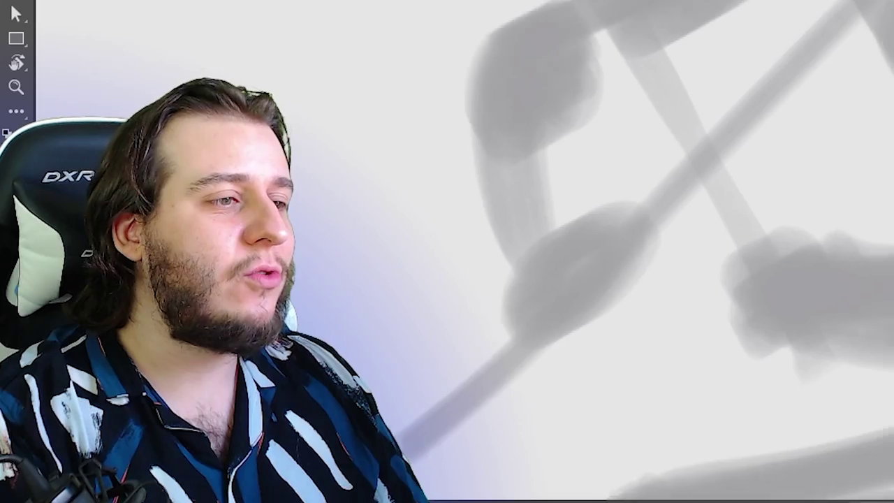
pyautogui.moveTo(600, 210); pyautogui.dragTo(565, 255)
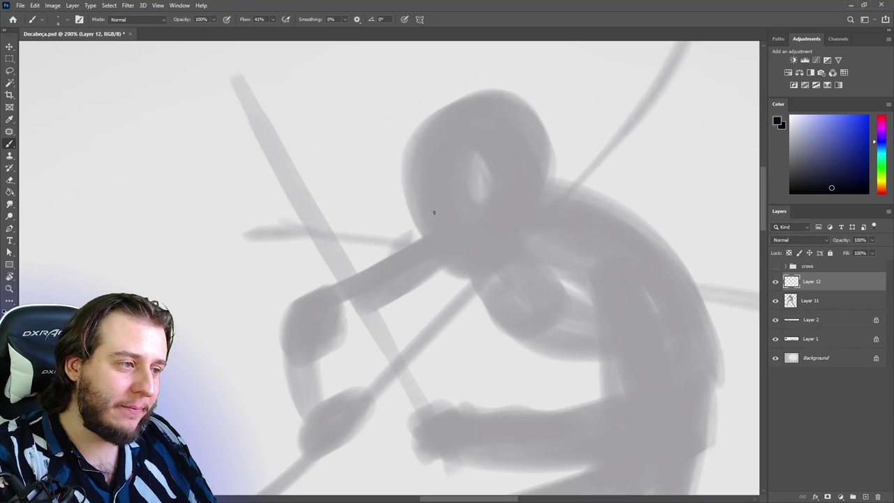
pyautogui.moveTo(434, 212); pyautogui.dragTo(437, 224)
pyautogui.hotkey('ctrl', 'z')
pyautogui.moveTo(433, 224); pyautogui.dragTo(444, 229)
pyautogui.moveTo(462, 190)
pyautogui.mouseDown()
pyautogui.moveTo(493, 209)
pyautogui.moveTo(462, 197)
pyautogui.moveTo(422, 213)
pyautogui.mouseUp()
pyautogui.hotkey('ctrl', 'z')
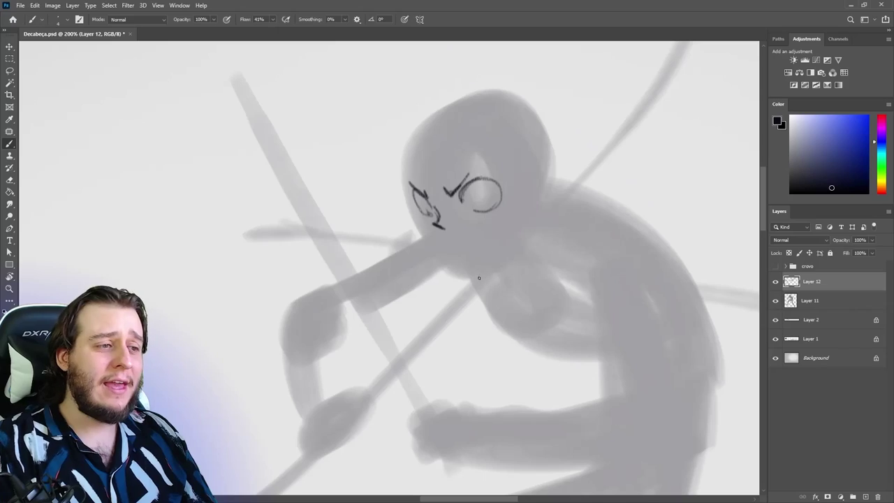
# Step: Outline the bandana's rounded top and draw its curved lower edge just above the eyes
pyautogui.moveTo(402, 178)
pyautogui.mouseDown()
pyautogui.moveTo(515, 158)
pyautogui.moveTo(552, 125)
pyautogui.moveTo(538, 141)
pyautogui.moveTo(410, 135)
pyautogui.mouseUp()
pyautogui.moveTo(464, 98)
pyautogui.mouseDown()
pyautogui.moveTo(433, 106)
pyautogui.moveTo(399, 159)
pyautogui.mouseUp()
pyautogui.moveTo(401, 168)
pyautogui.mouseDown()
pyautogui.moveTo(439, 100)
pyautogui.moveTo(531, 122)
pyautogui.moveTo(511, 90)
pyautogui.mouseUp()
pyautogui.press('e')
pyautogui.moveTo(399, 192)
pyautogui.mouseDown()
pyautogui.moveTo(504, 155)
pyautogui.moveTo(437, 185)
pyautogui.moveTo(438, 174)
pyautogui.moveTo(509, 167)
pyautogui.moveTo(481, 180)
pyautogui.moveTo(508, 170)
pyautogui.moveTo(412, 198)
pyautogui.moveTo(476, 183)
pyautogui.mouseUp()
pyautogui.press('b')
pyautogui.moveTo(400, 174); pyautogui.dragTo(509, 168)
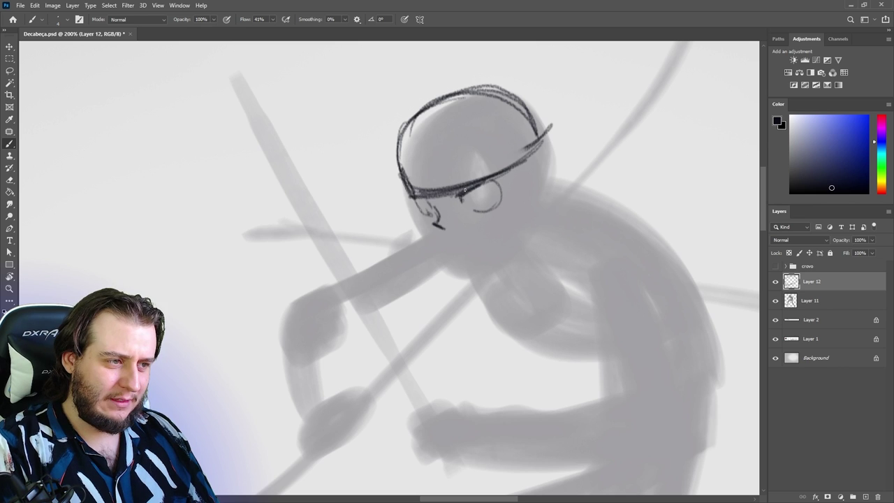
# Step: Redraw both eyes beneath the bandana as narrow glaring shapes with pupils, erasing the old eye lines
pyautogui.moveTo(426, 196); pyautogui.dragTo(434, 196)
pyautogui.press('e')
pyautogui.moveTo(477, 215); pyautogui.dragTo(434, 226)
pyautogui.press('b')
pyautogui.moveTo(462, 200); pyautogui.dragTo(498, 184)
pyautogui.moveTo(470, 192); pyautogui.dragTo(470, 197)
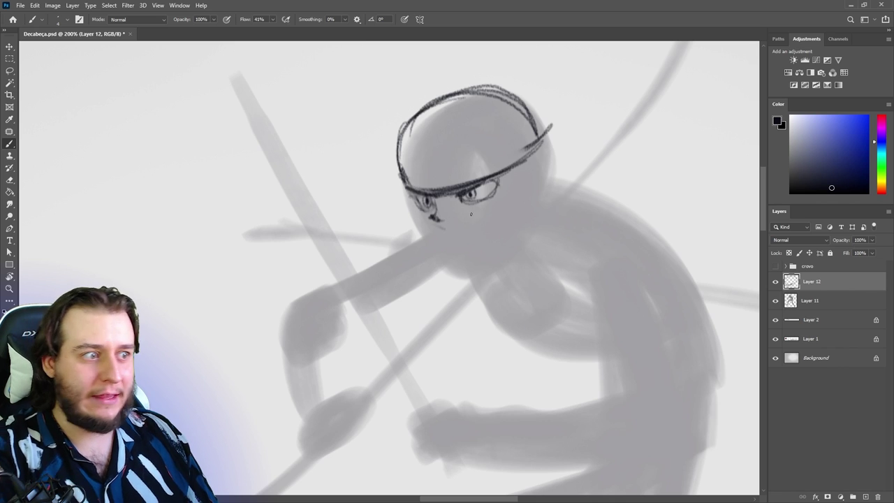
# Step: Add fold lines across the bandana and a knot with two pointed ends at its back
pyautogui.moveTo(413, 163); pyautogui.dragTo(527, 133)
pyautogui.moveTo(414, 170); pyautogui.dragTo(539, 123)
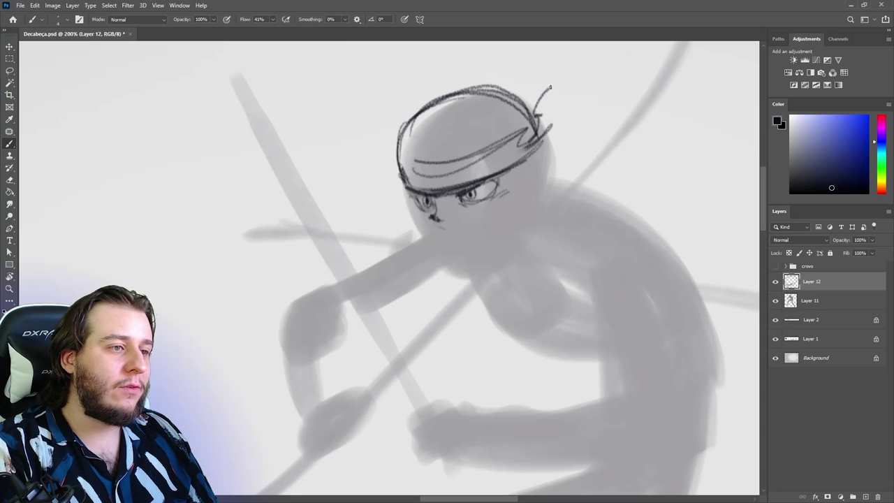
pyautogui.moveTo(524, 86); pyautogui.dragTo(549, 122)
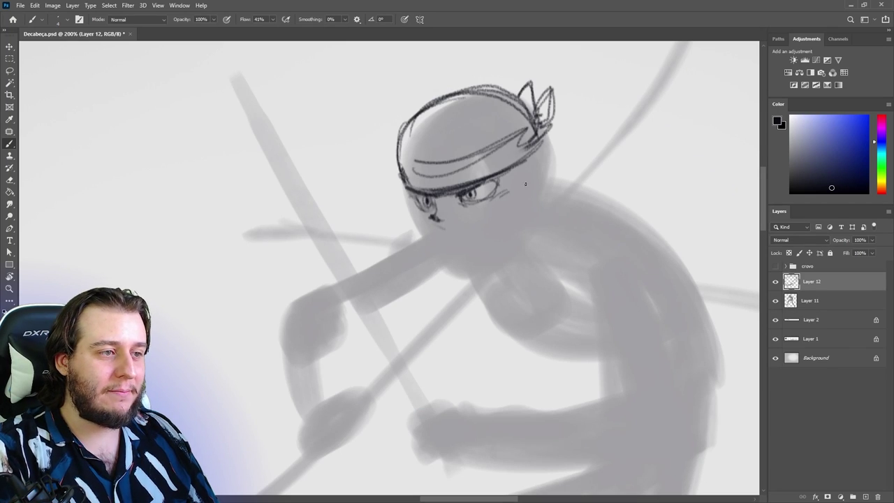
# Step: Draw the sideburn, the ear and the spiky hair behind it below the bandana
pyautogui.moveTo(513, 174); pyautogui.dragTo(525, 190)
pyautogui.moveTo(538, 154); pyautogui.dragTo(535, 204)
pyautogui.moveTo(547, 139); pyautogui.dragTo(553, 180)
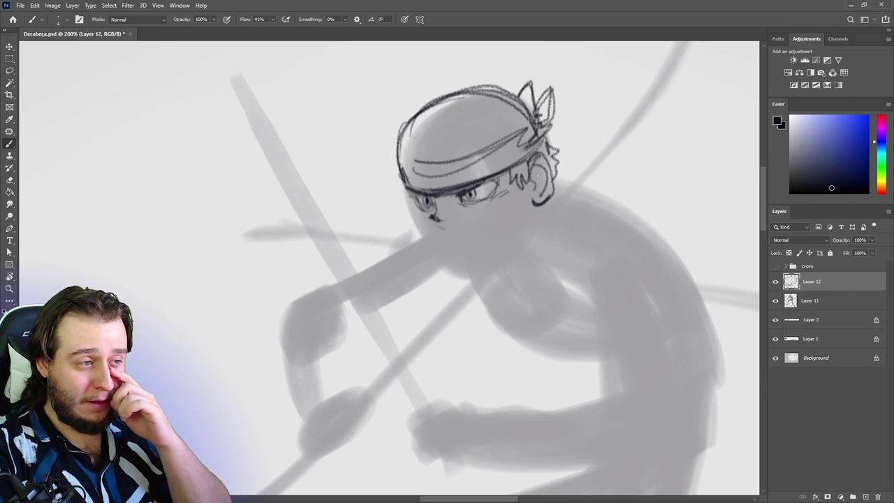
# Step: Sketch a wide snarling mouth below the nose with a raised far corner
pyautogui.moveTo(477, 215); pyautogui.dragTo(447, 226)
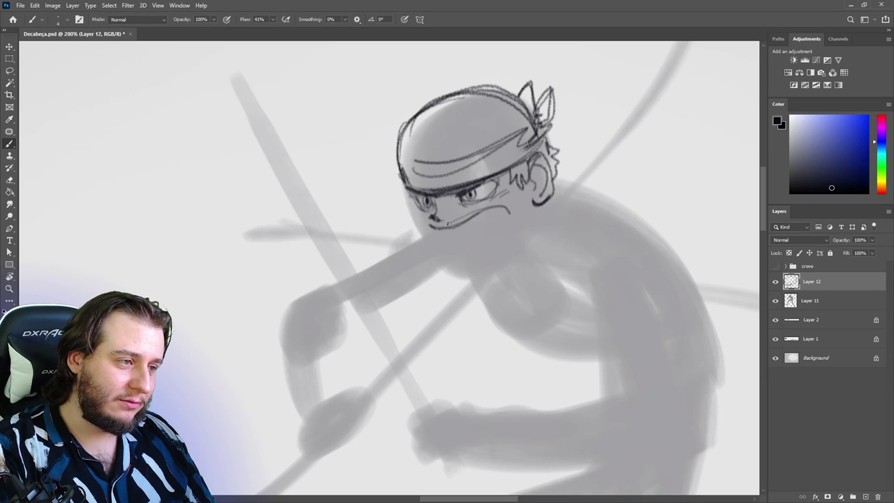
pyautogui.hotkey('ctrl', 'z')
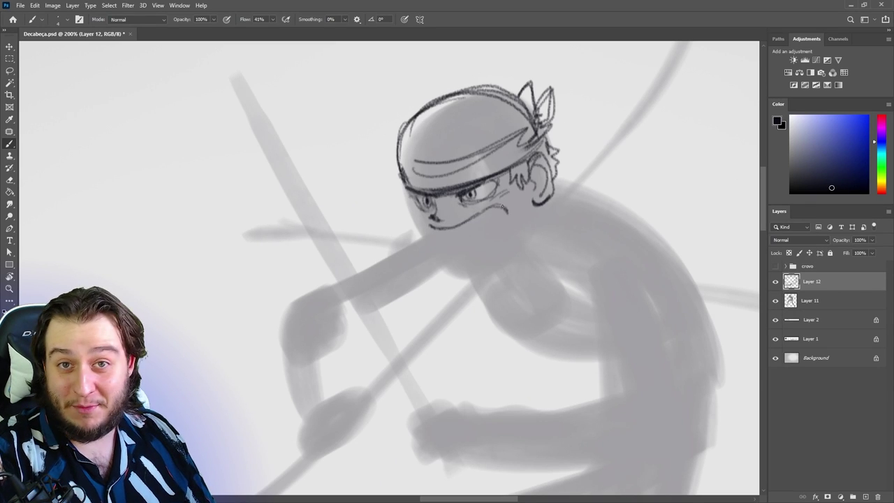
pyautogui.moveTo(428, 225); pyautogui.dragTo(458, 238)
pyautogui.press('e')
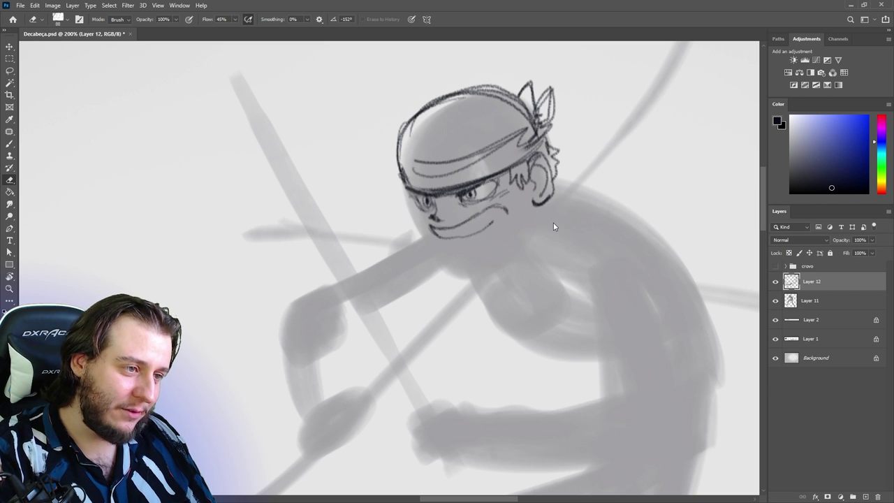
pyautogui.press('b')
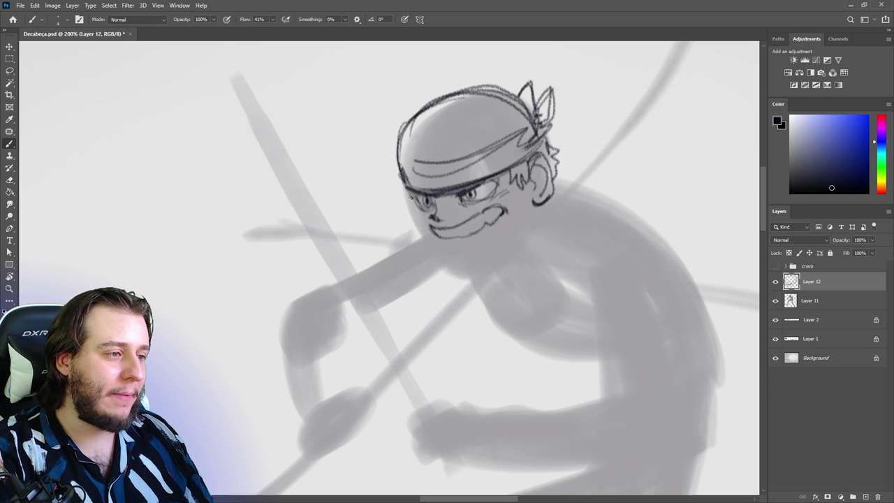
pyautogui.hotkey('ctrl', 'z')
# Step: Draw the front contour of the face down from the bandana and strengthen the nose line
pyautogui.moveTo(410, 193)
pyautogui.mouseDown()
pyautogui.moveTo(425, 231)
pyautogui.moveTo(440, 217)
pyautogui.mouseUp()
pyautogui.press('e')
pyautogui.press('b')
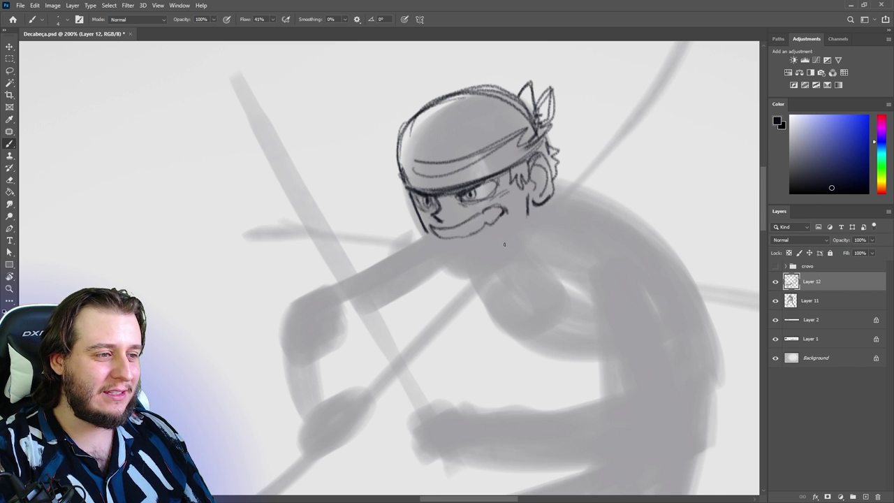
# Step: Draw the guard of the mouth-held sword over the jaw, with a slot in its face, cleaning up overlapping face lines
pyautogui.moveTo(512, 215); pyautogui.dragTo(489, 256)
pyautogui.press('e')
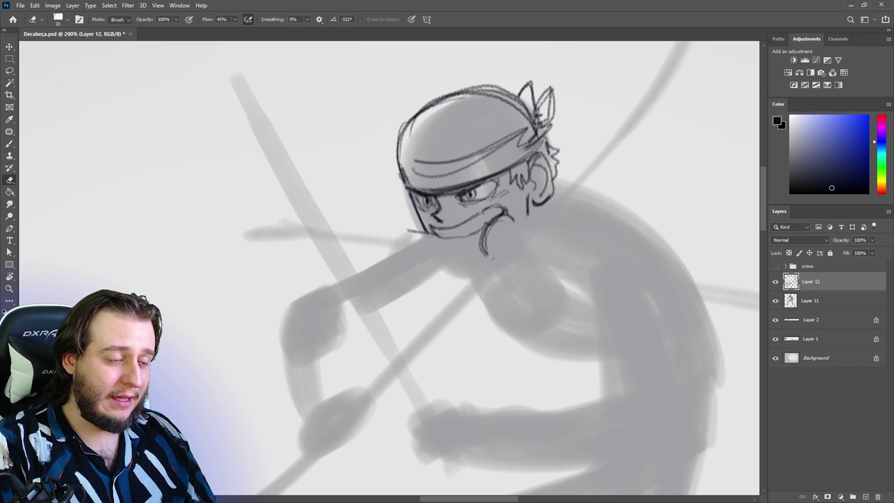
pyautogui.press('b')
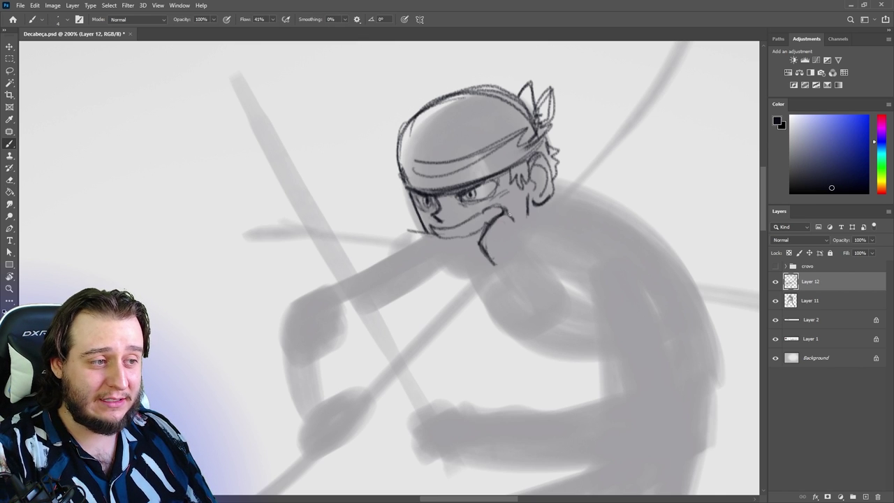
pyautogui.moveTo(509, 215); pyautogui.dragTo(518, 232)
pyautogui.moveTo(532, 236); pyautogui.dragTo(506, 267)
pyautogui.moveTo(501, 233); pyautogui.dragTo(492, 249)
pyautogui.moveTo(513, 225); pyautogui.dragTo(497, 250)
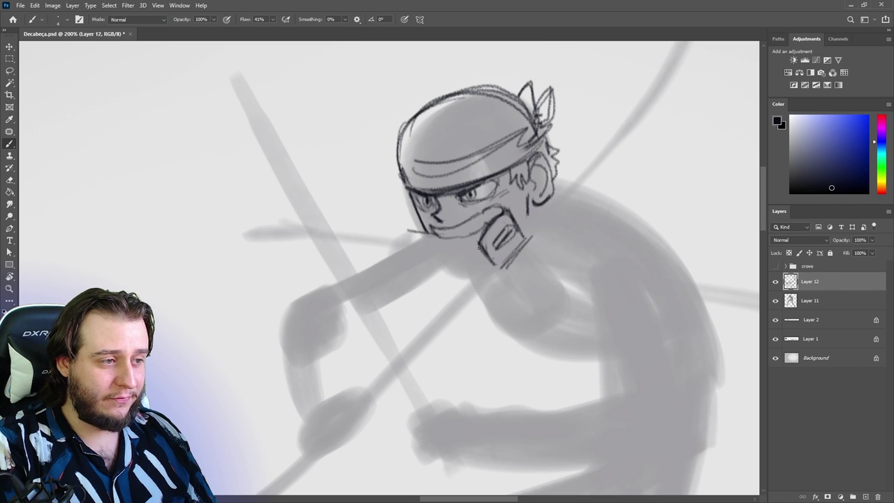
# Step: Draw the mouth-held sword with its handle in front of the face and a long blade extending behind the shoulder, erasing the overshoot at the tip
pyautogui.moveTo(427, 231)
pyautogui.mouseDown()
pyautogui.moveTo(335, 214)
pyautogui.moveTo(300, 230)
pyautogui.mouseUp()
pyautogui.moveTo(301, 229)
pyautogui.mouseDown()
pyautogui.moveTo(480, 253)
pyautogui.moveTo(446, 255)
pyautogui.mouseUp()
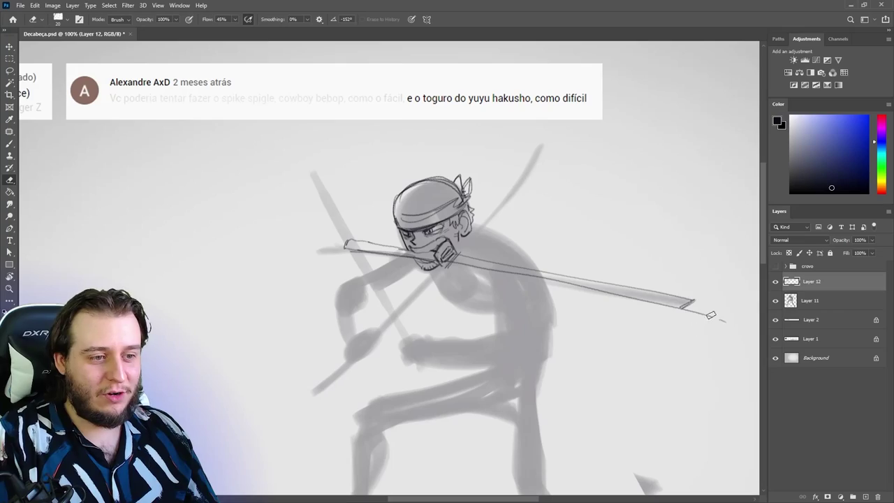
pyautogui.press('b')
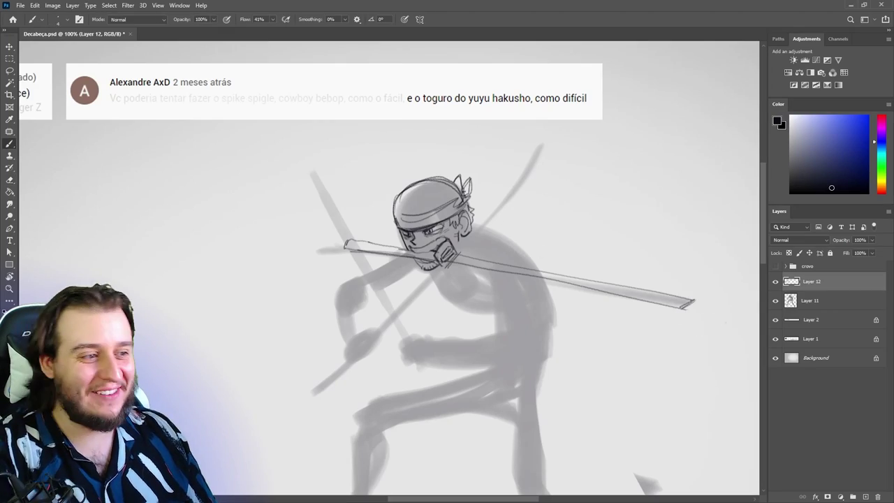
# Step: Sketch the chest contour, the near shoulder and the waist sash over the gesture figure
pyautogui.press('z')
pyautogui.moveTo(444, 241); pyautogui.dragTo(437, 254)
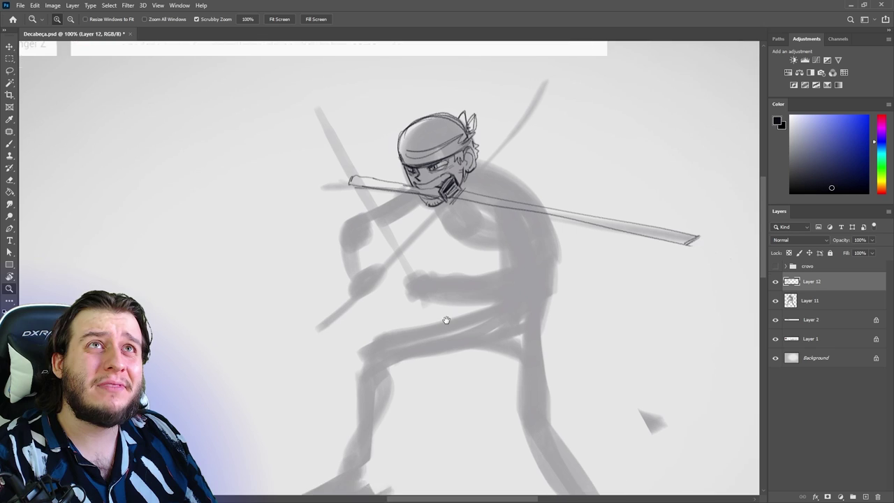
pyautogui.moveTo(446, 320); pyautogui.dragTo(448, 273)
pyautogui.press('b')
pyautogui.moveTo(487, 204); pyautogui.dragTo(486, 225)
pyautogui.moveTo(486, 209); pyautogui.dragTo(531, 214)
pyautogui.moveTo(493, 133); pyautogui.dragTo(520, 147)
pyautogui.moveTo(493, 155); pyautogui.dragTo(515, 180)
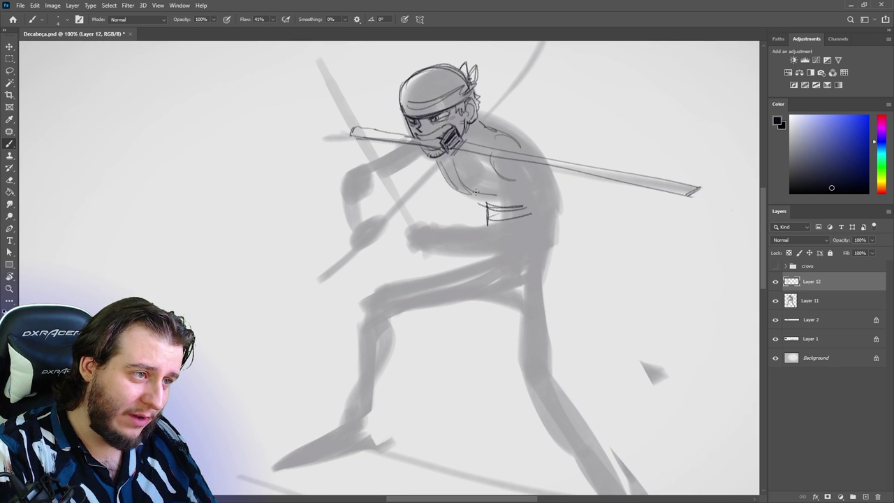
# Step: Outline both bent arms down to the wrists, leaving the hands undrawn
pyautogui.moveTo(545, 219); pyautogui.dragTo(552, 244)
pyautogui.moveTo(450, 232); pyautogui.dragTo(551, 242)
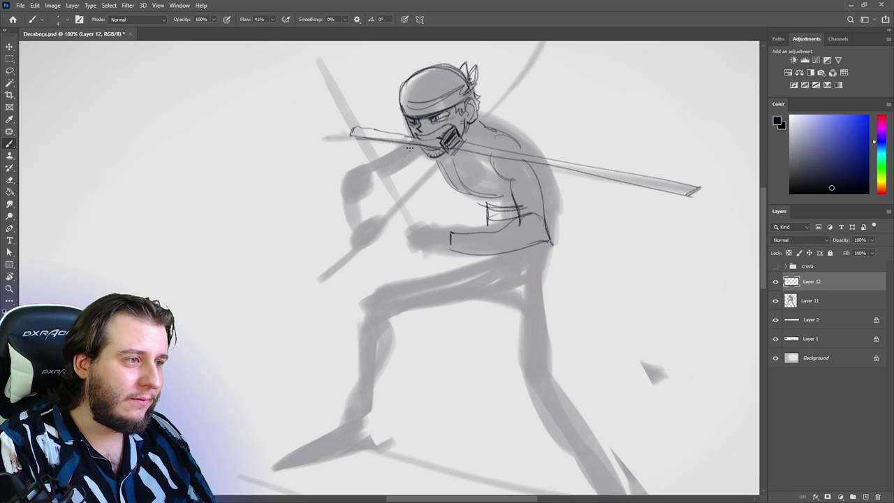
pyautogui.moveTo(412, 146)
pyautogui.mouseDown()
pyautogui.moveTo(352, 171)
pyautogui.moveTo(362, 179)
pyautogui.moveTo(349, 229)
pyautogui.mouseUp()
pyautogui.moveTo(360, 183); pyautogui.dragTo(368, 216)
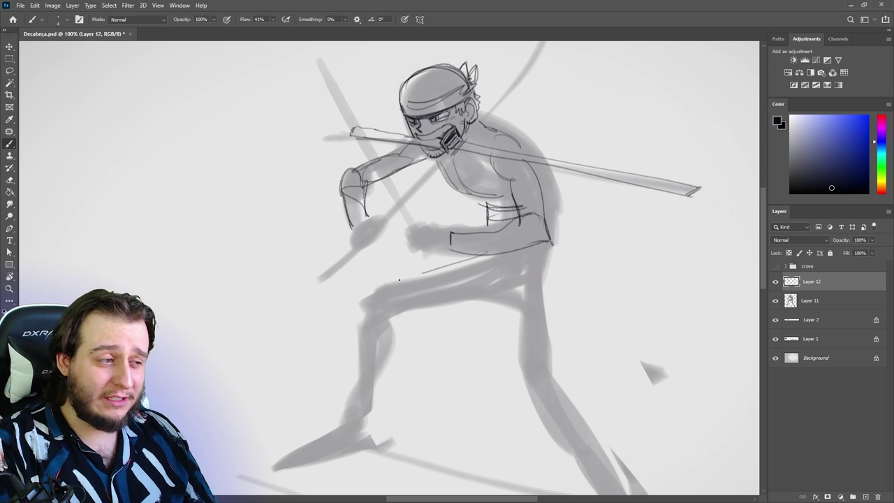
# Step: Outline the front leg's trousers from the thigh over the bent knee to a loose cuff, and start the back leg's inner contour
pyautogui.moveTo(399, 279)
pyautogui.mouseDown()
pyautogui.moveTo(356, 292)
pyautogui.moveTo(350, 373)
pyautogui.mouseUp()
pyautogui.moveTo(353, 300); pyautogui.dragTo(344, 354)
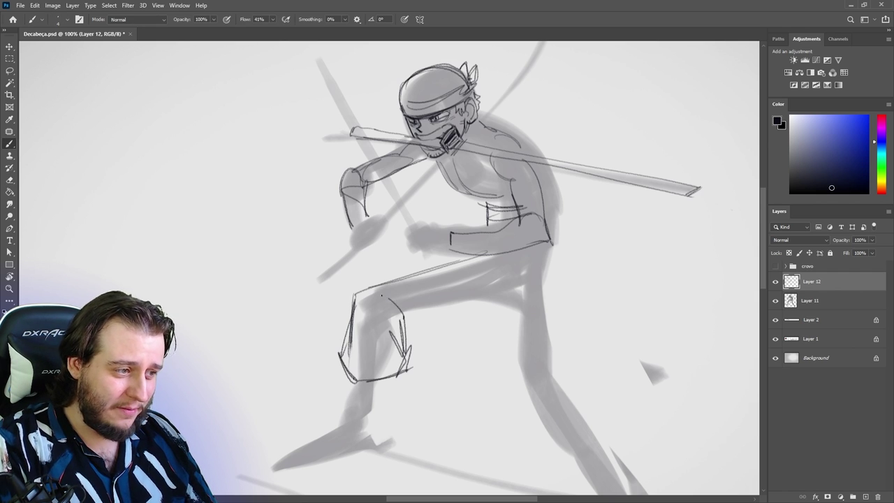
pyautogui.moveTo(511, 376); pyautogui.dragTo(552, 357)
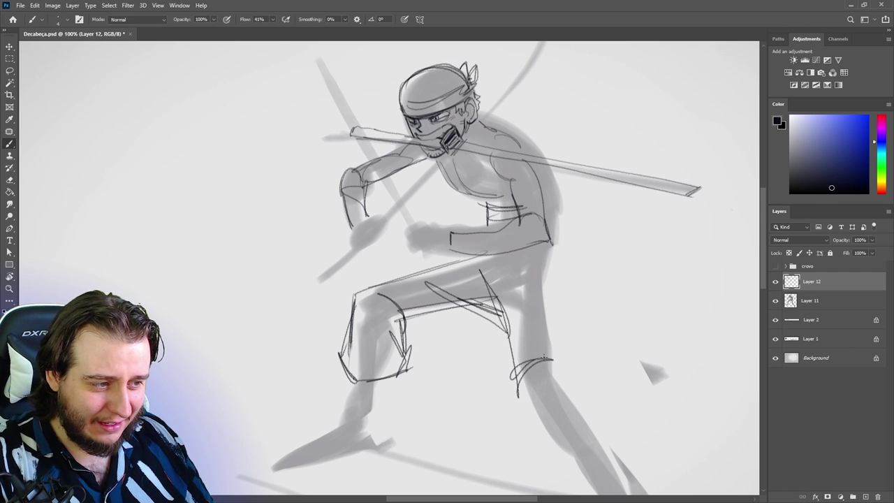
# Step: Draw the back leg's trousers from the hip down, with a gathered knee and a flared lower section
pyautogui.moveTo(546, 282); pyautogui.dragTo(562, 370)
pyautogui.moveTo(547, 244); pyautogui.dragTo(554, 360)
pyautogui.moveTo(515, 381); pyautogui.dragTo(556, 359)
pyautogui.moveTo(561, 390); pyautogui.dragTo(540, 344)
pyautogui.moveTo(504, 388); pyautogui.dragTo(565, 398)
pyautogui.moveTo(539, 323)
pyautogui.mouseDown()
pyautogui.moveTo(564, 399)
pyautogui.moveTo(523, 392)
pyautogui.mouseUp()
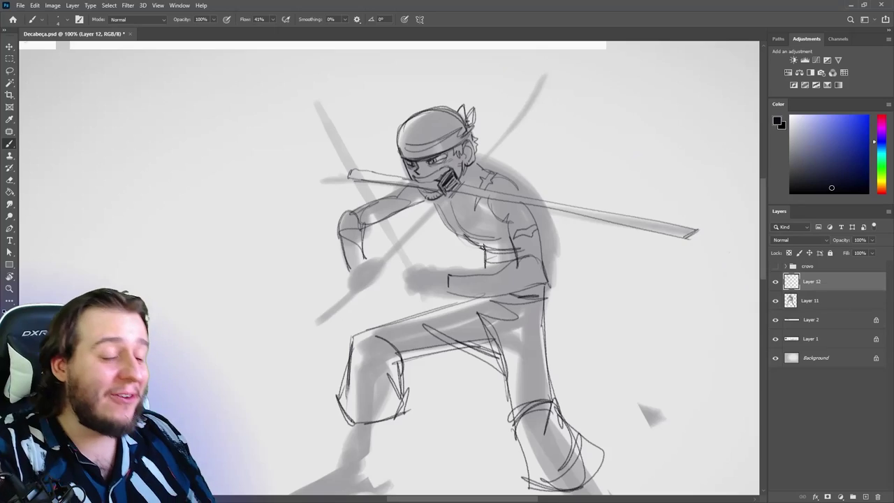
# Step: Add lines to the front of the waist and outline the back from the neck down behind the near arm
pyautogui.press('e')
pyautogui.press('b')
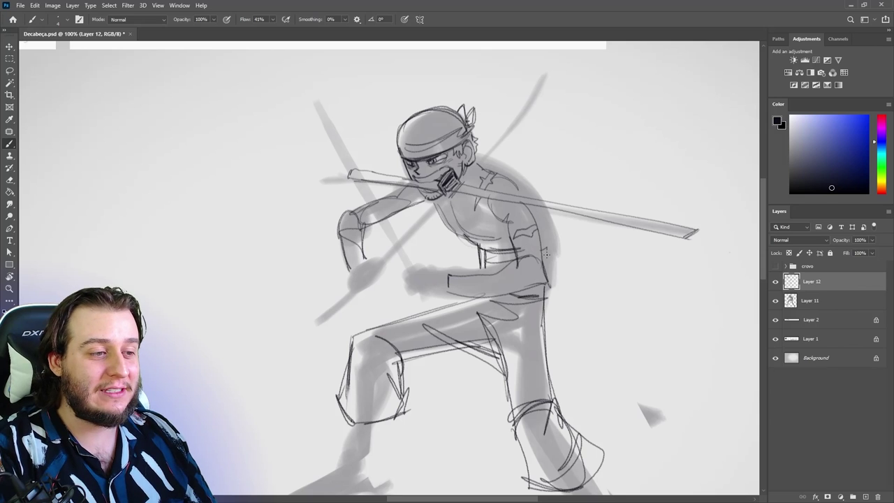
pyautogui.moveTo(547, 255)
pyautogui.mouseDown()
pyautogui.moveTo(547, 276)
pyautogui.moveTo(551, 246)
pyautogui.mouseUp()
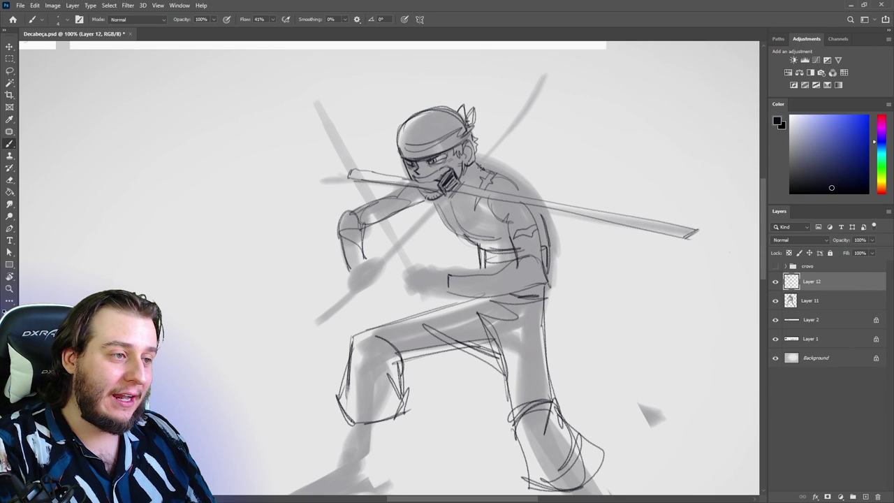
pyautogui.moveTo(477, 164); pyautogui.dragTo(536, 201)
pyautogui.press('e')
pyautogui.press('b')
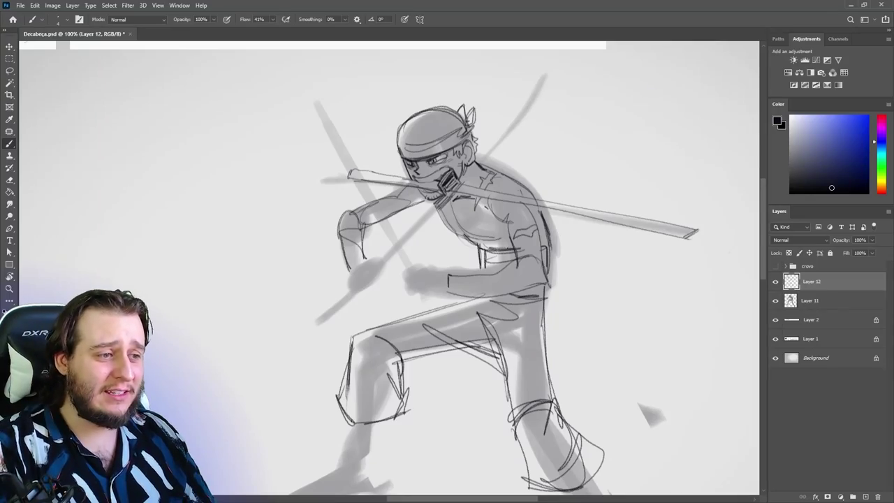
# Step: Refine the near forearm and wrist, and rework the elbow and inner upper arm lines
pyautogui.moveTo(518, 244)
pyautogui.mouseDown()
pyautogui.moveTo(501, 266)
pyautogui.moveTo(517, 261)
pyautogui.moveTo(448, 279)
pyautogui.mouseUp()
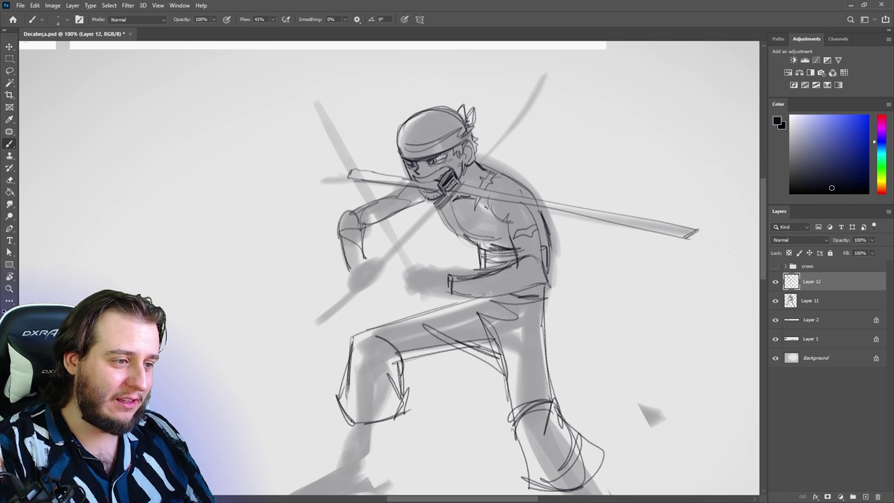
pyautogui.press('e')
pyautogui.moveTo(531, 260)
pyautogui.mouseDown()
pyautogui.moveTo(527, 271)
pyautogui.moveTo(520, 263)
pyautogui.mouseUp()
pyautogui.press('b')
pyautogui.moveTo(509, 221); pyautogui.dragTo(516, 261)
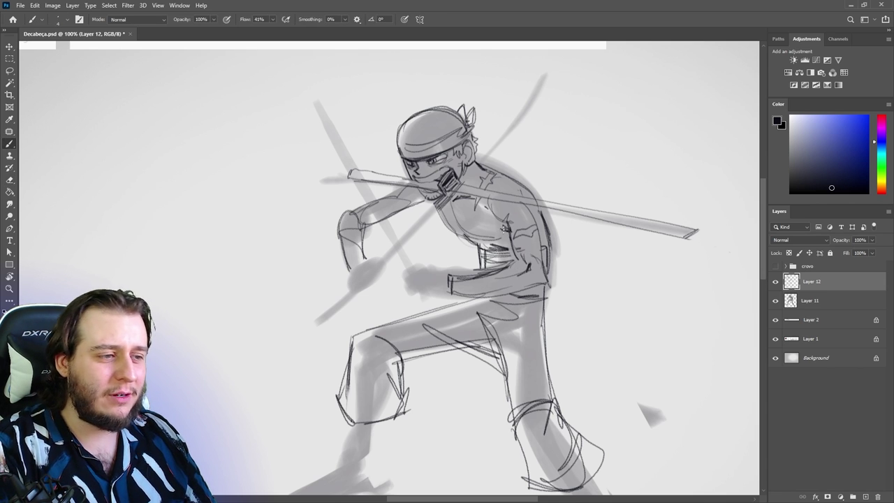
# Step: Clean up the near armpit area and redraw the chest and side muscle lines beside the arm
pyautogui.press('e')
pyautogui.moveTo(505, 228)
pyautogui.mouseDown()
pyautogui.moveTo(497, 214)
pyautogui.moveTo(508, 231)
pyautogui.mouseUp()
pyautogui.press('b')
pyautogui.moveTo(481, 214)
pyautogui.mouseDown()
pyautogui.moveTo(508, 232)
pyautogui.moveTo(518, 249)
pyautogui.moveTo(508, 259)
pyautogui.mouseUp()
pyautogui.press('e')
pyautogui.press('b')
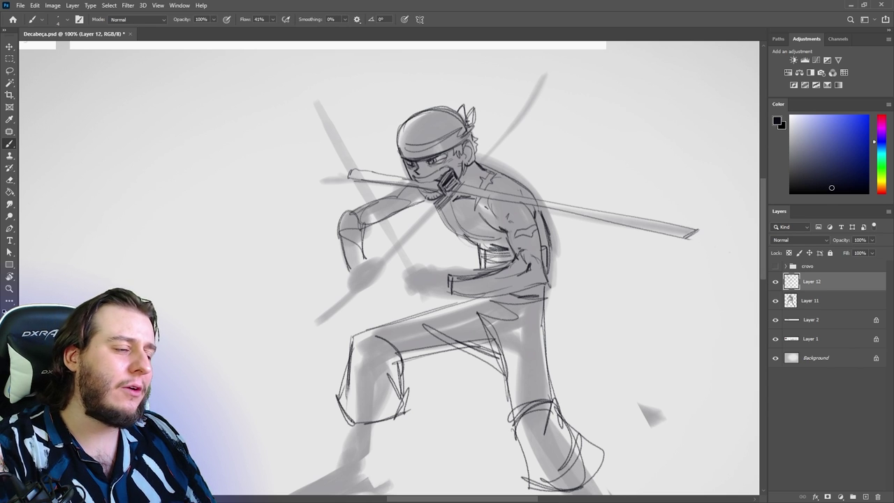
# Step: Strengthen the far arm's contours and clean up the construction lines around its elbow
pyautogui.moveTo(365, 225); pyautogui.dragTo(425, 201)
pyautogui.moveTo(386, 198)
pyautogui.mouseDown()
pyautogui.moveTo(402, 186)
pyautogui.moveTo(350, 215)
pyautogui.moveTo(369, 203)
pyautogui.moveTo(343, 240)
pyautogui.mouseUp()
pyautogui.press('e')
pyautogui.press('b')
pyautogui.press('e')
pyautogui.press('b')
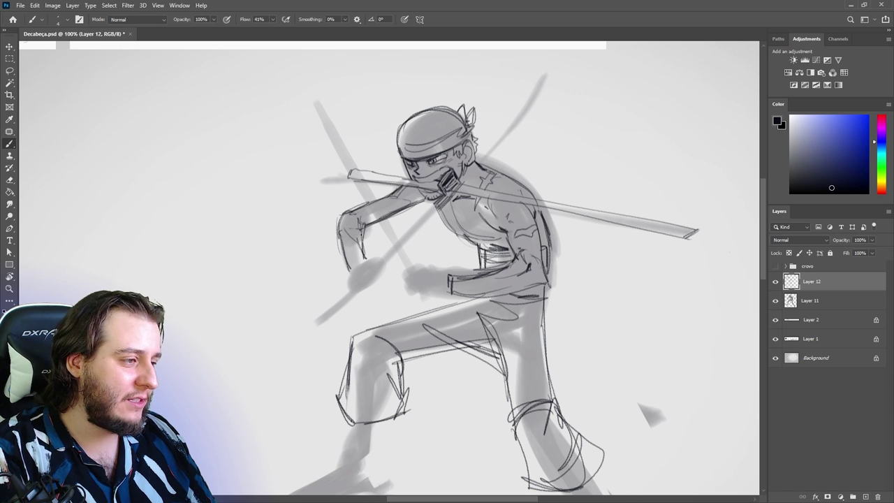
# Step: Draw the near arm's clenched fist with separated fingers at the end of the forearm, correcting stray lines
pyautogui.moveTo(443, 275)
pyautogui.mouseDown()
pyautogui.moveTo(410, 251)
pyautogui.moveTo(443, 271)
pyautogui.moveTo(419, 251)
pyautogui.moveTo(404, 264)
pyautogui.mouseUp()
pyautogui.press('e')
pyautogui.press('b')
pyautogui.press('e')
pyautogui.press('b')
pyautogui.press('e')
pyautogui.press('b')
pyautogui.moveTo(397, 265); pyautogui.dragTo(409, 259)
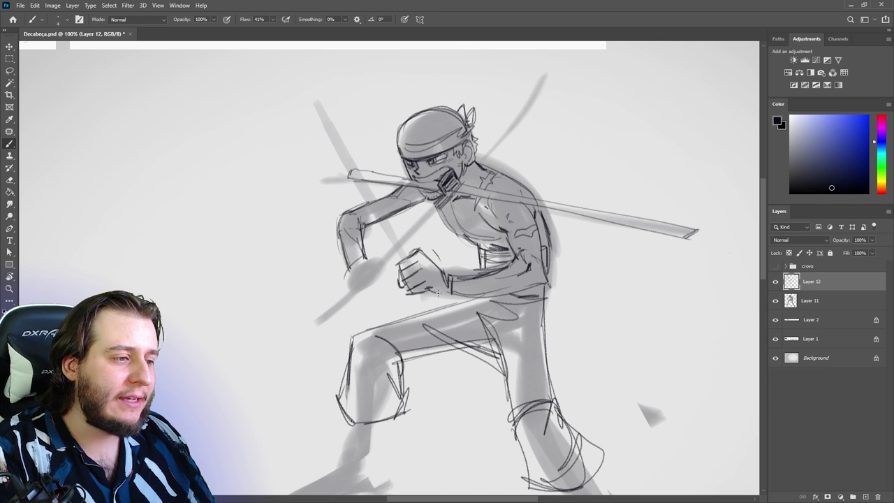
# Step: Sketch the far arm's clenched fist in front of the wrist and mark its finger divisions
pyautogui.moveTo(363, 248)
pyautogui.mouseDown()
pyautogui.moveTo(347, 277)
pyautogui.moveTo(377, 271)
pyautogui.mouseUp()
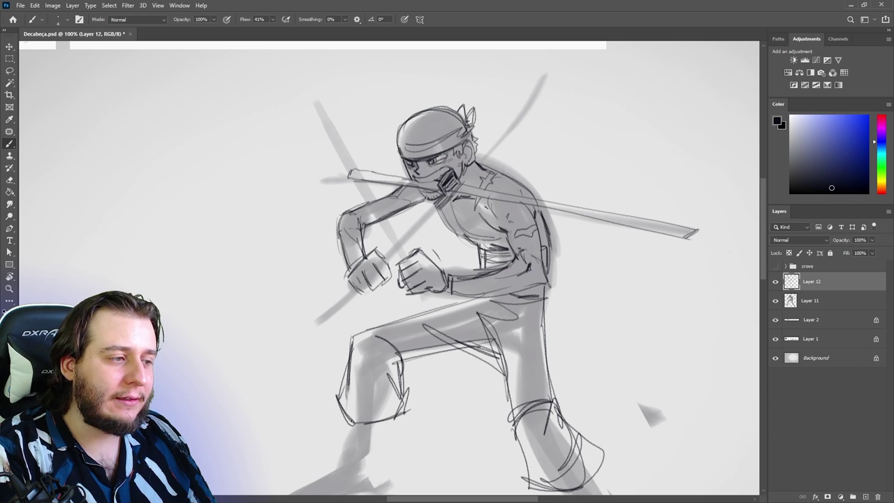
pyautogui.press('e')
pyautogui.press('b')
pyautogui.press('e')
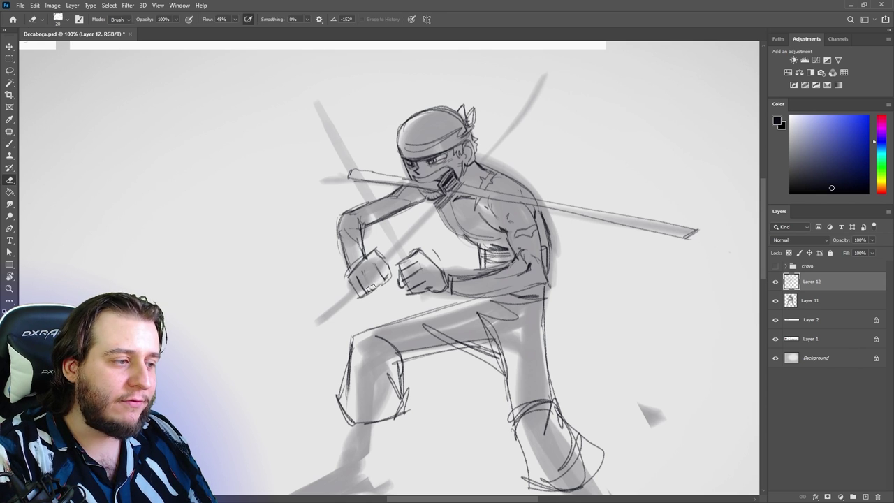
pyautogui.press('b')
pyautogui.press('e')
pyautogui.press('b')
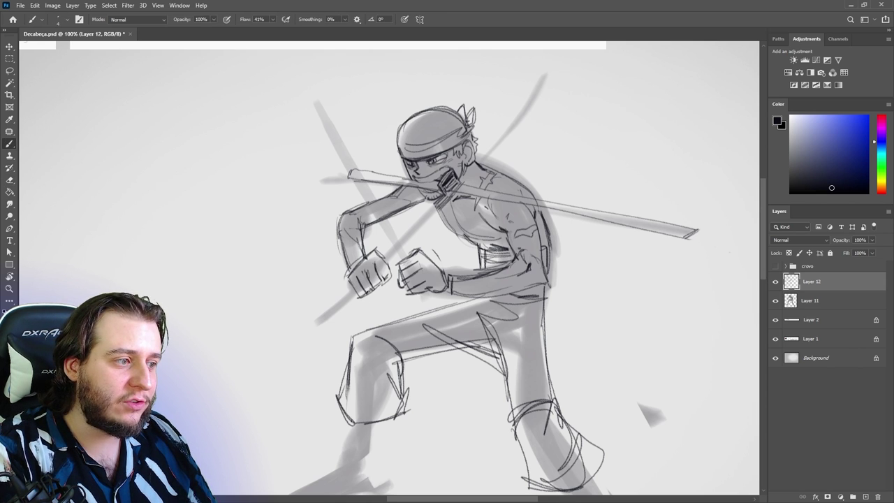
# Step: Darken the far fist's outline and fingers, and tidy its outer edge
pyautogui.moveTo(389, 274); pyautogui.dragTo(367, 292)
pyautogui.moveTo(375, 264)
pyautogui.mouseDown()
pyautogui.moveTo(381, 276)
pyautogui.moveTo(358, 296)
pyautogui.mouseUp()
pyautogui.press('e')
pyautogui.press('b')
pyautogui.press('e')
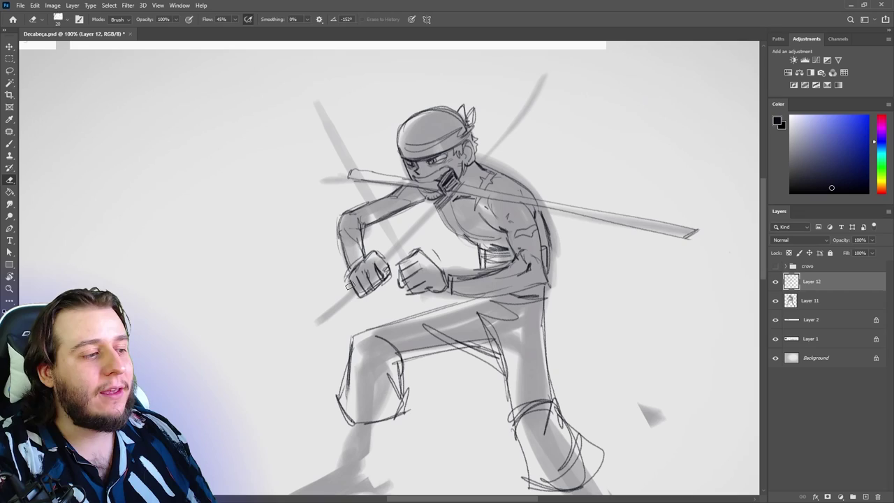
pyautogui.press('b')
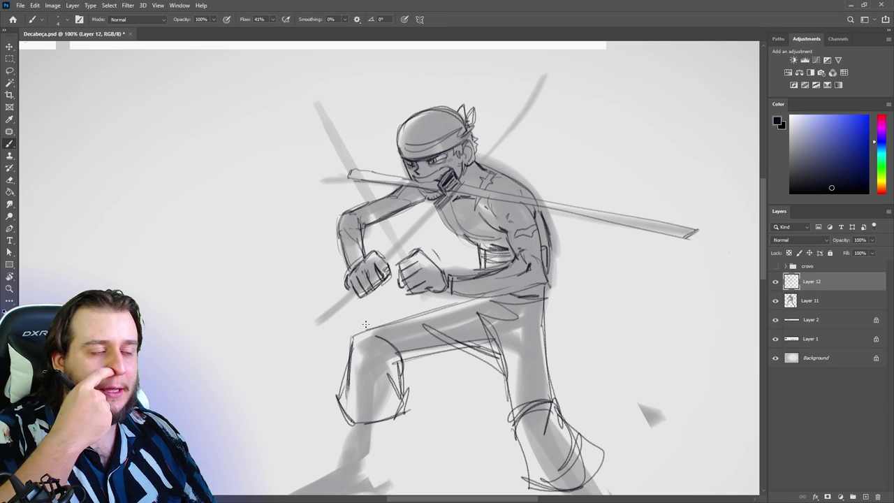
# Step: Draw the near hand's sword, with a handle below the fist, a guard above it and a long blade rising past the head
pyautogui.moveTo(422, 298)
pyautogui.mouseDown()
pyautogui.moveTo(439, 334)
pyautogui.moveTo(464, 346)
pyautogui.mouseUp()
pyautogui.moveTo(394, 259)
pyautogui.mouseDown()
pyautogui.moveTo(419, 247)
pyautogui.moveTo(369, 183)
pyautogui.moveTo(327, 89)
pyautogui.mouseUp()
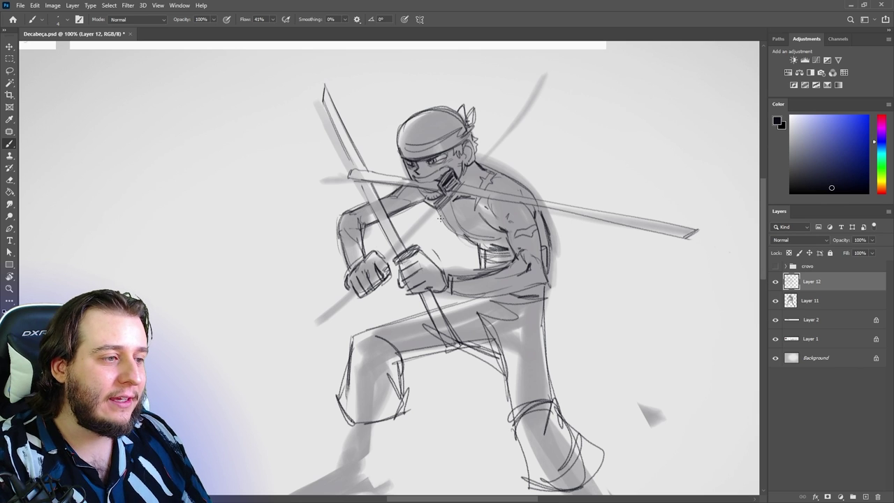
pyautogui.press('e')
pyautogui.press('b')
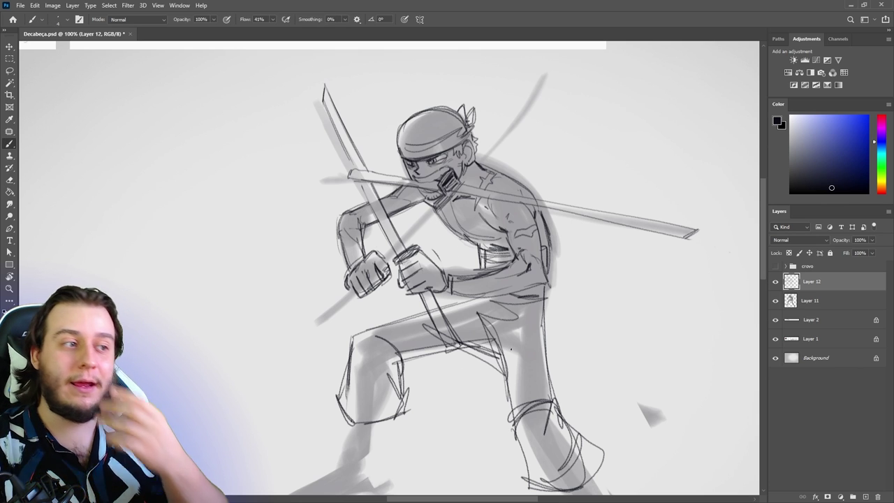
# Step: Draw the far hand's sword, with a handle and guard at the fist and a long blade rising diagonally across the chest and shoulder
pyautogui.moveTo(347, 289)
pyautogui.mouseDown()
pyautogui.moveTo(313, 316)
pyautogui.moveTo(355, 294)
pyautogui.mouseUp()
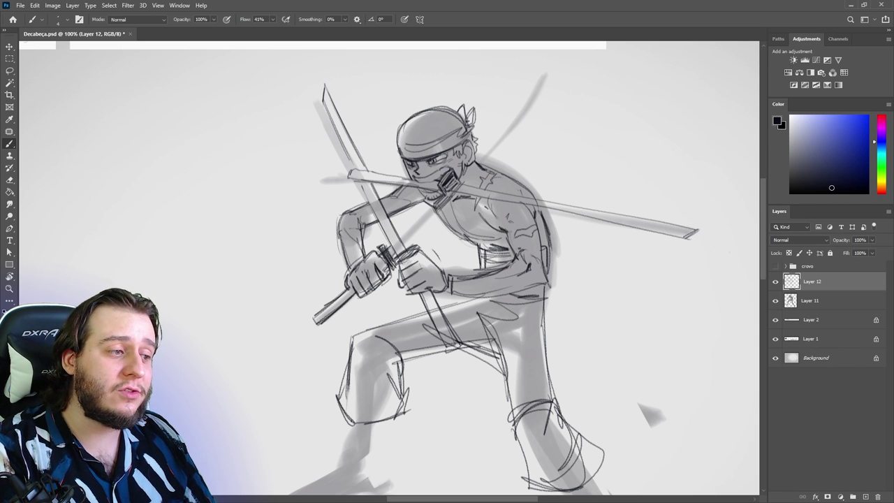
pyautogui.moveTo(403, 240); pyautogui.dragTo(451, 189)
pyautogui.moveTo(479, 160)
pyautogui.mouseDown()
pyautogui.moveTo(544, 95)
pyautogui.moveTo(542, 110)
pyautogui.moveTo(459, 194)
pyautogui.mouseUp()
pyautogui.moveTo(516, 133); pyautogui.dragTo(400, 249)
pyautogui.moveTo(454, 196); pyautogui.dragTo(400, 251)
# Step: Erase the body and mouth-sword lines crossing the diagonal blade and redraw the blade's edges
pyautogui.press('e')
pyautogui.moveTo(478, 170); pyautogui.dragTo(419, 224)
pyautogui.moveTo(456, 193)
pyautogui.mouseDown()
pyautogui.moveTo(434, 215)
pyautogui.moveTo(450, 193)
pyautogui.mouseUp()
pyautogui.press('b')
pyautogui.moveTo(491, 152); pyautogui.dragTo(440, 211)
pyautogui.press('e')
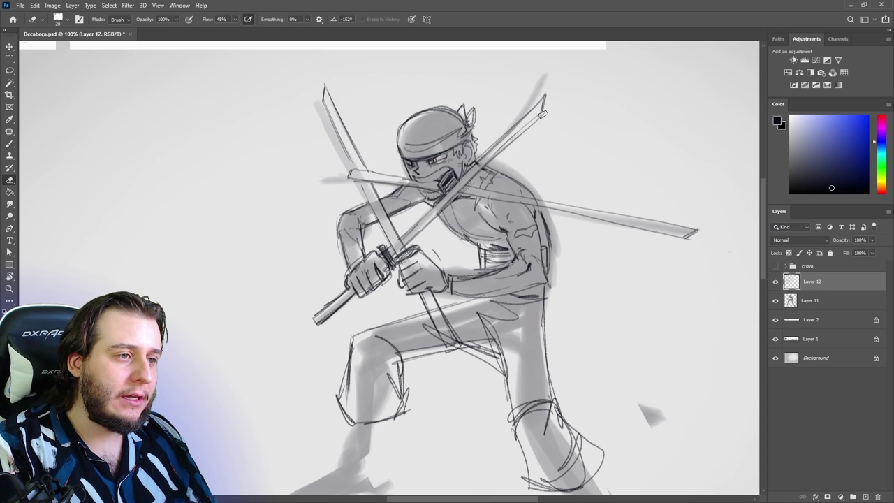
# Step: Shape the diagonal blade's tip into a curved point and strengthen its lower edge
pyautogui.press('b')
pyautogui.moveTo(543, 114); pyautogui.dragTo(481, 164)
pyautogui.moveTo(543, 107)
pyautogui.mouseDown()
pyautogui.moveTo(498, 150)
pyautogui.moveTo(541, 103)
pyautogui.moveTo(529, 122)
pyautogui.mouseUp()
pyautogui.press('e')
pyautogui.press('b')
pyautogui.press('e')
pyautogui.press('b')
# Step: Reshape the tips of the near hand's sword and the mouth-held sword into curved points, and add wrapping lines to the handles
pyautogui.press('e')
pyautogui.moveTo(324, 103)
pyautogui.mouseDown()
pyautogui.moveTo(333, 112)
pyautogui.moveTo(324, 86)
pyautogui.moveTo(328, 125)
pyautogui.mouseUp()
pyautogui.press('b')
pyautogui.press('e')
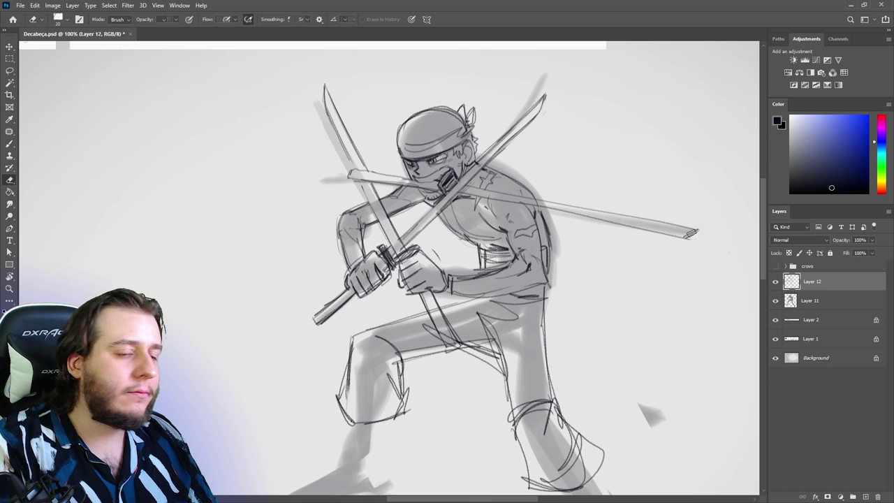
pyautogui.moveTo(696, 235); pyautogui.dragTo(666, 236)
pyautogui.press('b')
pyautogui.moveTo(665, 236); pyautogui.dragTo(696, 232)
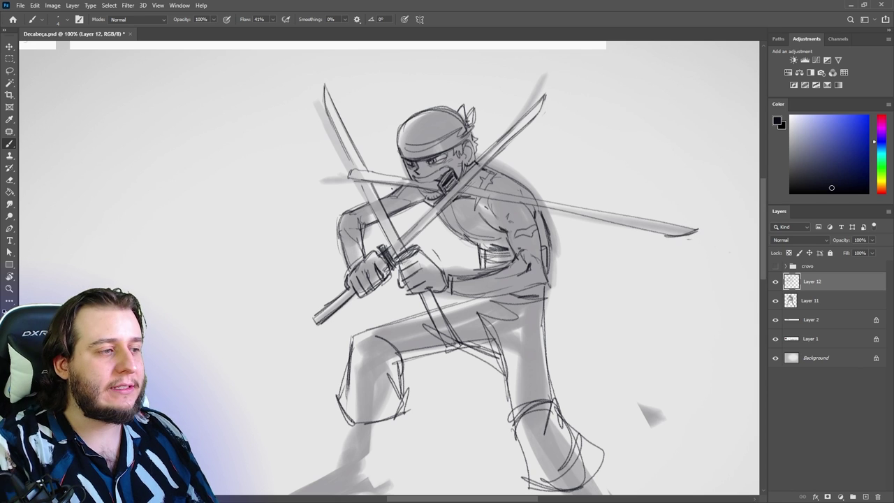
pyautogui.moveTo(423, 295); pyautogui.dragTo(447, 342)
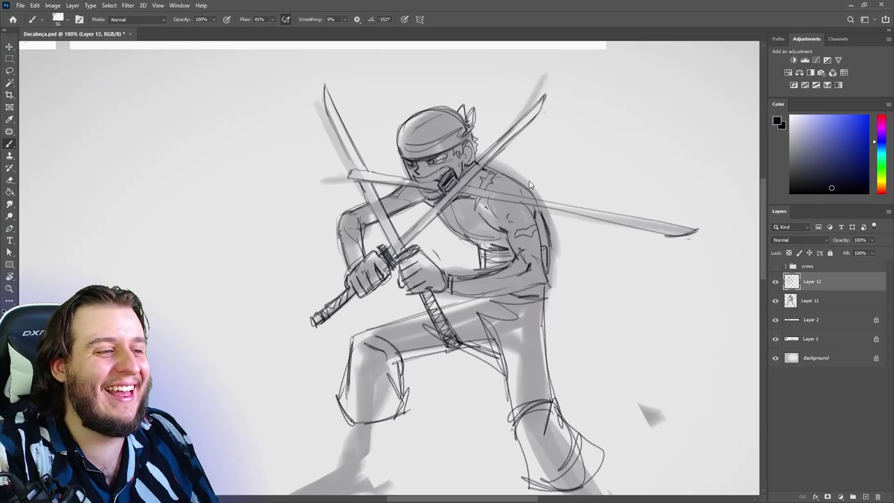
# Step: Fill the bandana and its knot ends with solid black, leaving light highlight gaps across the top of the head
pyautogui.moveTo(437, 143)
pyautogui.mouseDown()
pyautogui.moveTo(419, 129)
pyautogui.moveTo(440, 144)
pyautogui.moveTo(451, 119)
pyautogui.moveTo(423, 152)
pyautogui.moveTo(427, 146)
pyautogui.mouseUp()
pyautogui.moveTo(427, 148); pyautogui.dragTo(412, 139)
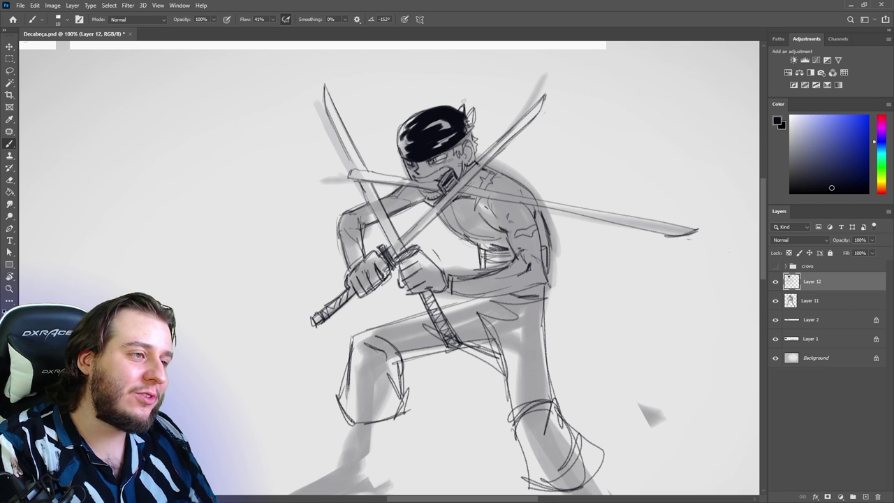
pyautogui.moveTo(462, 104); pyautogui.dragTo(468, 121)
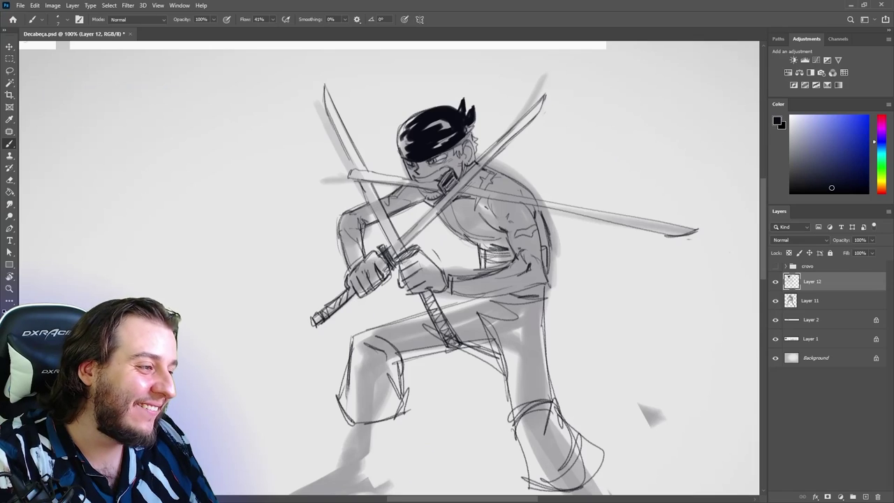
pyautogui.scroll(-3, 388, 267)
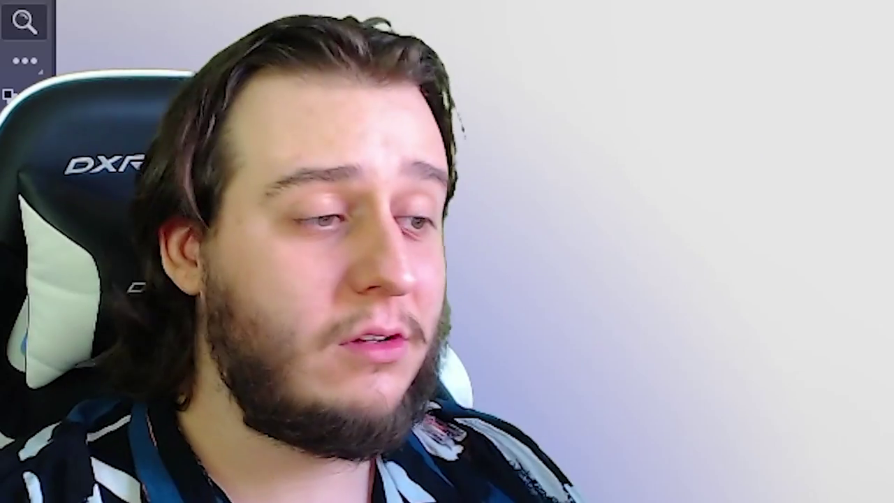
# Step: Draw the bent leg's shin, calf and shoe outlines below the trouser cuff
pyautogui.scroll(1, 768, 136)
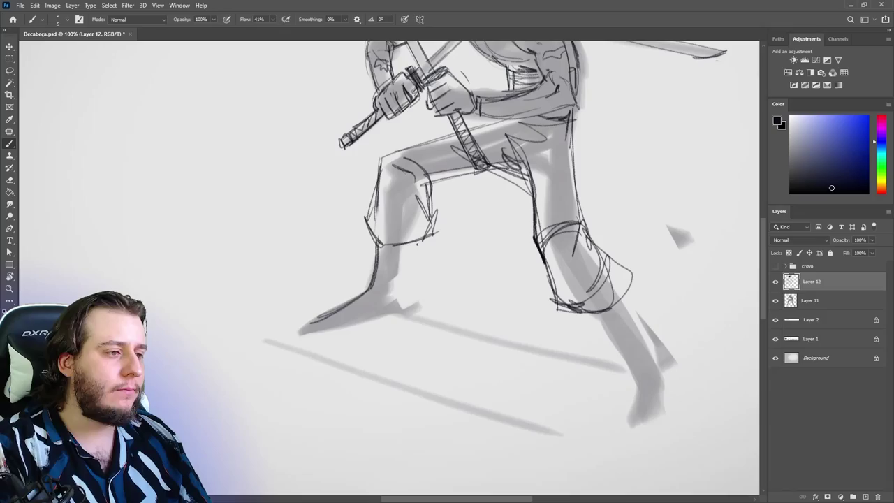
pyautogui.moveTo(419, 240)
pyautogui.mouseDown()
pyautogui.moveTo(399, 307)
pyautogui.moveTo(372, 295)
pyautogui.moveTo(382, 316)
pyautogui.mouseUp()
pyautogui.moveTo(377, 296); pyautogui.dragTo(315, 322)
pyautogui.press('e')
pyautogui.press('b')
pyautogui.moveTo(368, 292); pyautogui.dragTo(316, 322)
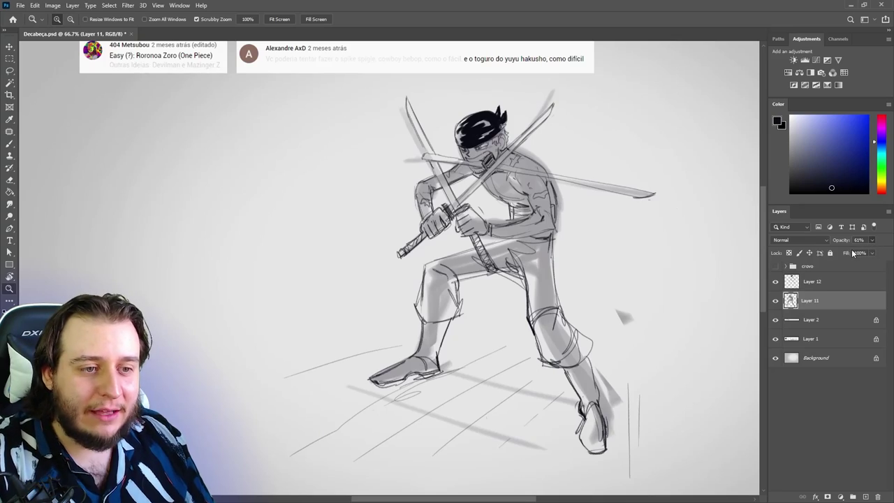
# Step: Lower the opacity of the rough gesture figure on Layer 11 to 12% and return to painting on Layer 12
pyautogui.press('1')
pyautogui.press('7')
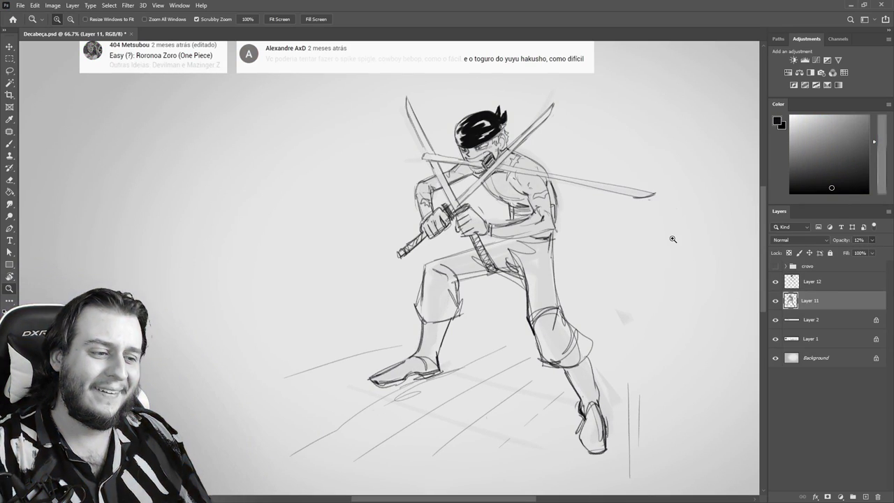
pyautogui.click(808, 286)
pyautogui.press('b')
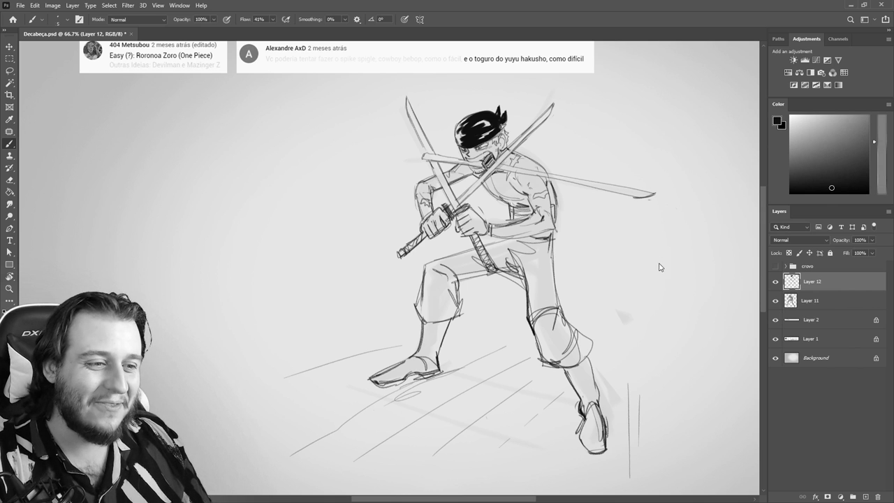
# Step: Darken both sides of the extended leg's shin between the trouser cuff and the boot
pyautogui.moveTo(563, 367); pyautogui.dragTo(579, 404)
pyautogui.moveTo(585, 357); pyautogui.dragTo(595, 397)
pyautogui.press('e')
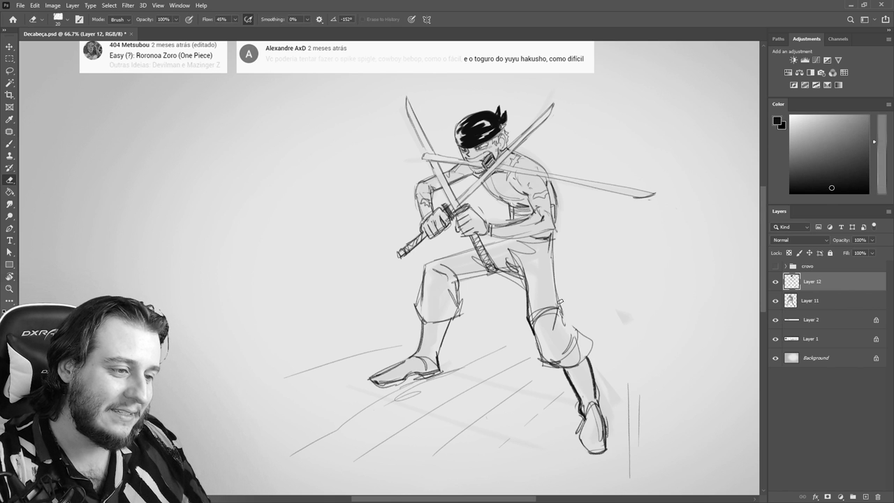
pyautogui.press('b')
pyautogui.moveTo(553, 243)
pyautogui.mouseDown()
pyautogui.moveTo(563, 303)
pyautogui.moveTo(590, 349)
pyautogui.mouseUp()
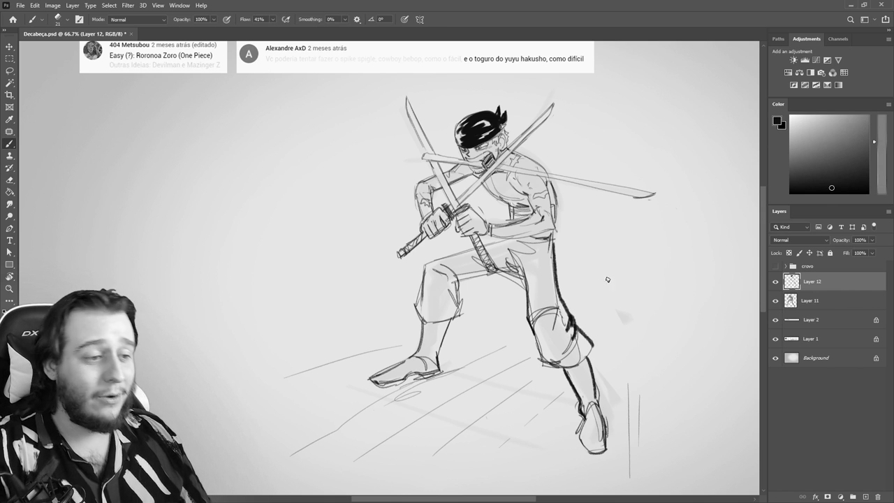
pyautogui.hotkey('ctrl', 'z')
pyautogui.hotkey('ctrl', 'z')
pyautogui.hotkey('ctrl', 'z')
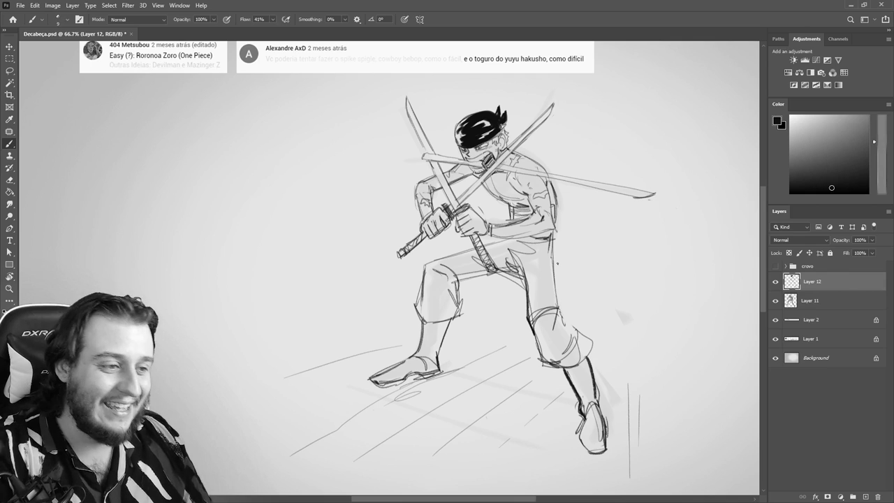
# Step: Trace the extended leg's outer trouser contour from waist to cuff with a thinner dark line
pyautogui.moveTo(553, 241)
pyautogui.mouseDown()
pyautogui.moveTo(567, 326)
pyautogui.moveTo(590, 338)
pyautogui.mouseUp()
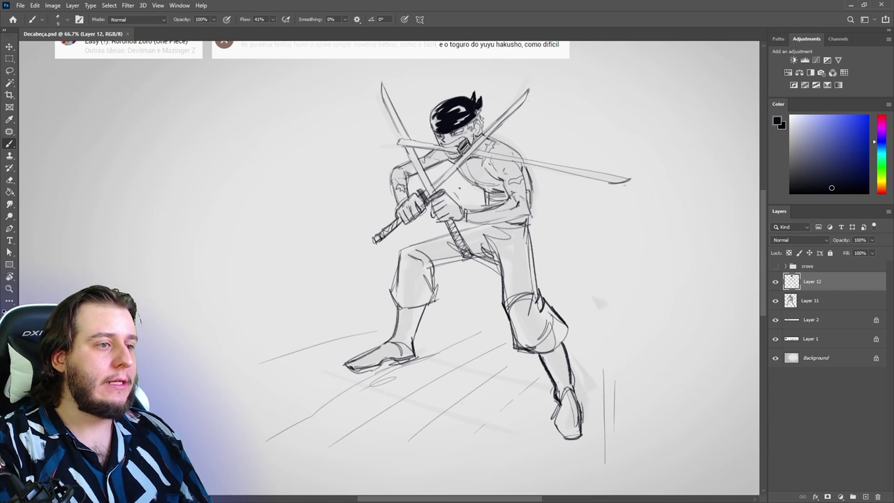
# Step: Clean up the far upper arm's lines beside the crossed blade
pyautogui.click(424, 157)
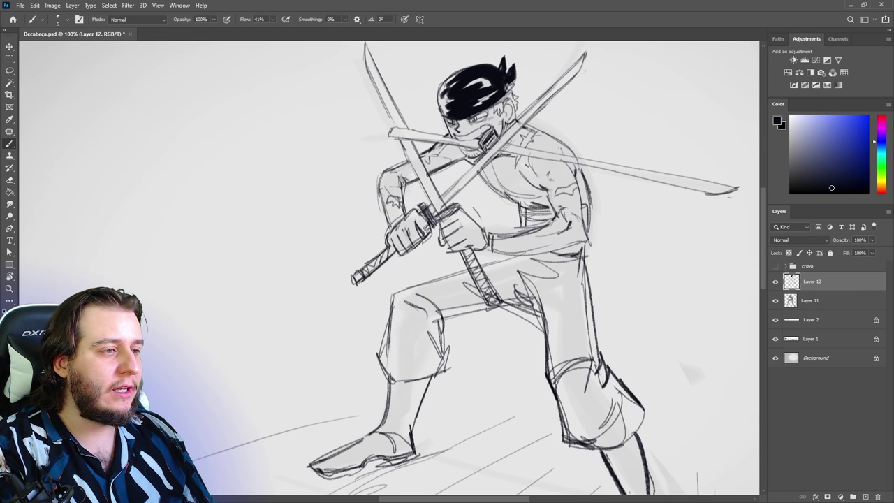
pyautogui.press('e')
pyautogui.moveTo(426, 175); pyautogui.dragTo(459, 161)
pyautogui.press('b')
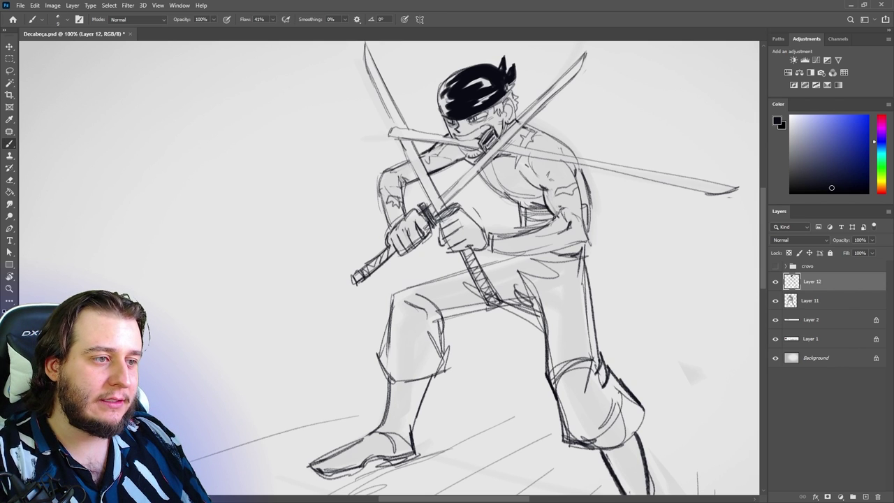
pyautogui.press('e')
pyautogui.press('b')
# Step: Strengthen the near arm's upper arm and forearm contours and draw a dark striped band around the wrist
pyautogui.moveTo(572, 169)
pyautogui.mouseDown()
pyautogui.moveTo(588, 236)
pyautogui.moveTo(555, 246)
pyautogui.mouseUp()
pyautogui.moveTo(488, 250); pyautogui.dragTo(563, 243)
pyautogui.press('e')
pyautogui.press('b')
pyautogui.moveTo(483, 229); pyautogui.dragTo(491, 253)
pyautogui.moveTo(495, 232); pyautogui.dragTo(500, 251)
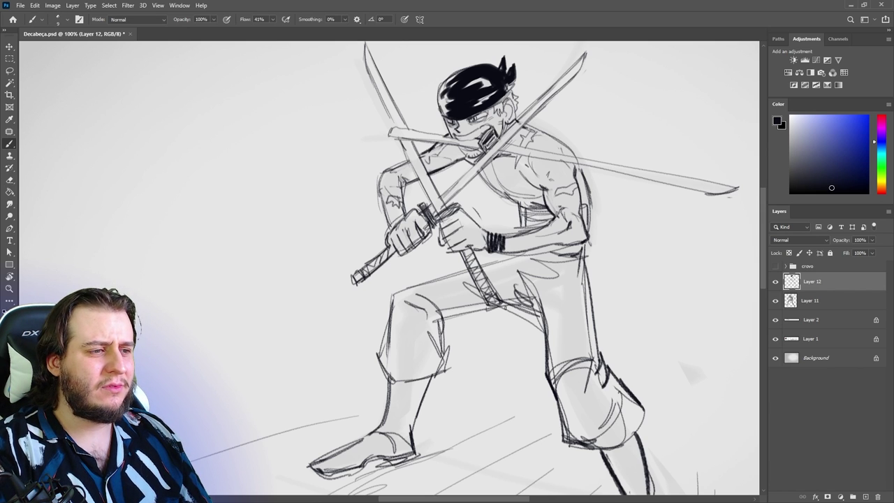
# Step: Block in both trouser legs with broad black strokes, leaving light gaps along the folds and cuffs
pyautogui.hotkey('ctrl', '-')
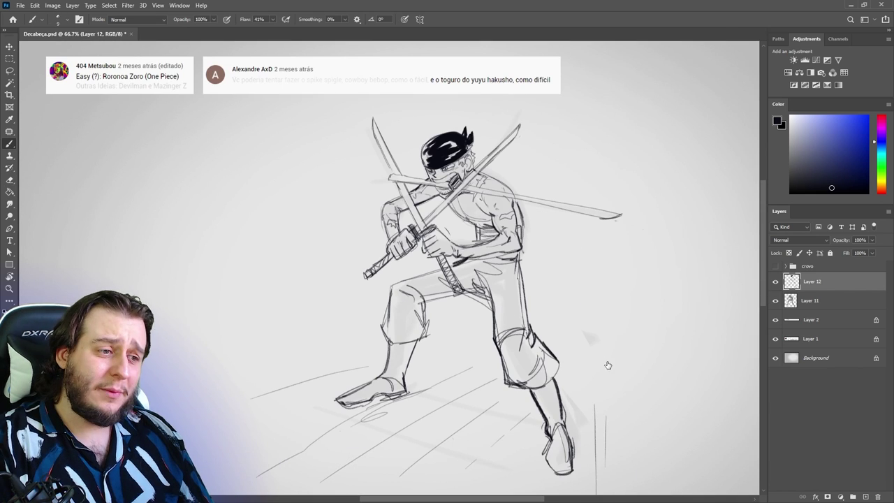
pyautogui.press('.')
pyautogui.moveTo(419, 307)
pyautogui.mouseDown()
pyautogui.moveTo(403, 336)
pyautogui.moveTo(450, 281)
pyautogui.mouseUp()
pyautogui.moveTo(463, 276)
pyautogui.mouseDown()
pyautogui.moveTo(514, 265)
pyautogui.moveTo(511, 331)
pyautogui.mouseUp()
pyautogui.moveTo(510, 274)
pyautogui.mouseDown()
pyautogui.moveTo(519, 334)
pyautogui.moveTo(530, 334)
pyautogui.mouseUp()
pyautogui.moveTo(533, 341); pyautogui.dragTo(550, 366)
pyautogui.moveTo(546, 370); pyautogui.dragTo(519, 375)
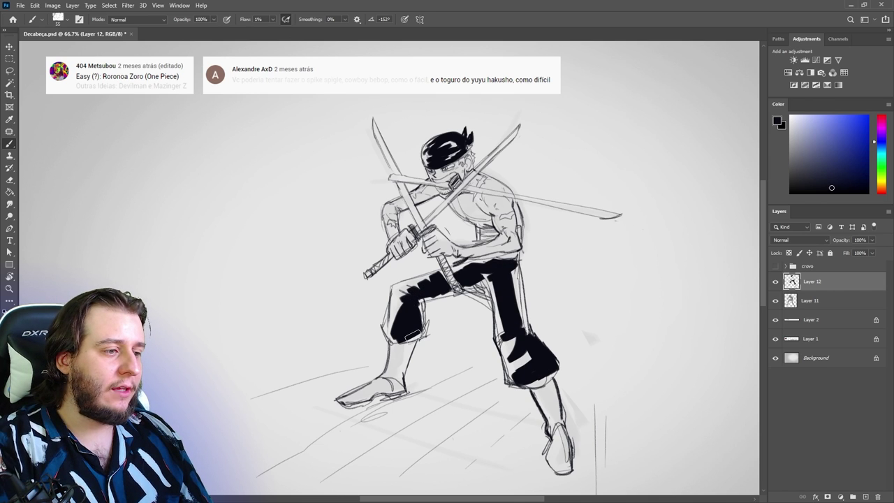
# Step: Shade the remaining light areas of both trouser legs with soft grey tones at 1% flow
pyautogui.moveTo(412, 337)
pyautogui.mouseDown()
pyautogui.moveTo(440, 293)
pyautogui.moveTo(495, 279)
pyautogui.moveTo(530, 342)
pyautogui.moveTo(529, 377)
pyautogui.moveTo(509, 353)
pyautogui.moveTo(541, 381)
pyautogui.mouseUp()
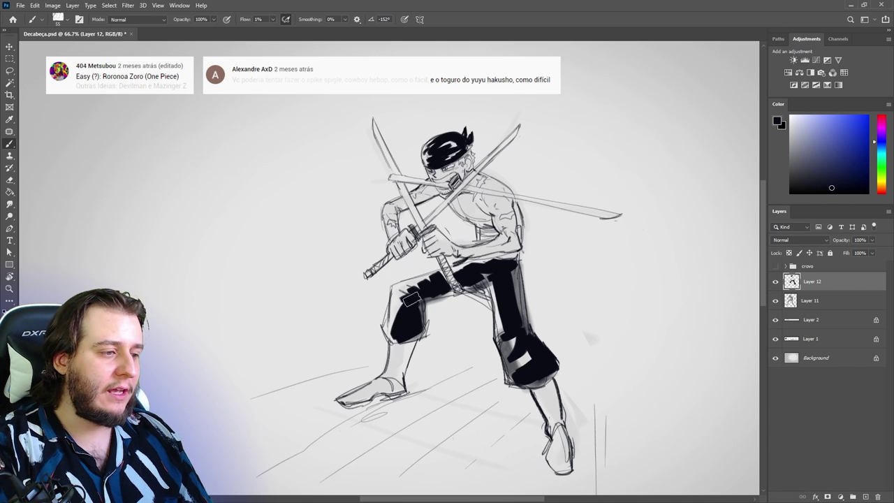
pyautogui.moveTo(411, 298)
pyautogui.mouseDown()
pyautogui.moveTo(392, 311)
pyautogui.moveTo(419, 283)
pyautogui.moveTo(517, 253)
pyautogui.mouseUp()
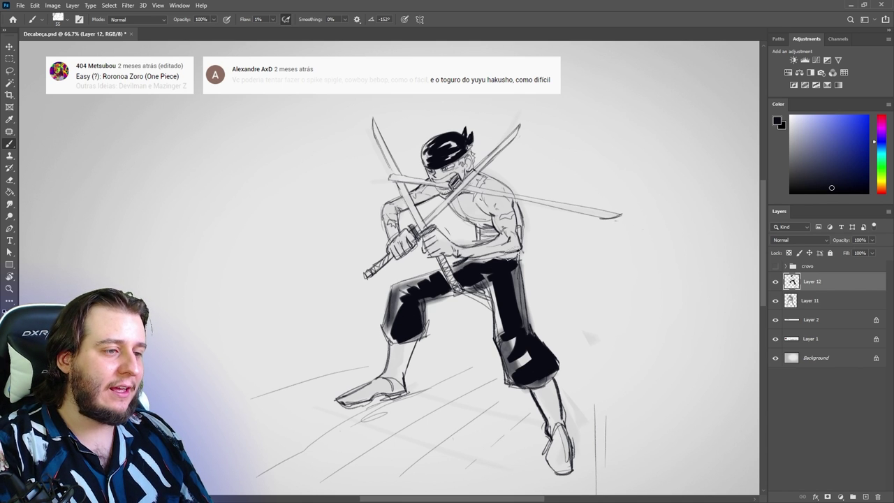
# Step: Hide and show Layer 12 to compare the line sketch with the rough gesture figure
pyautogui.press('v')
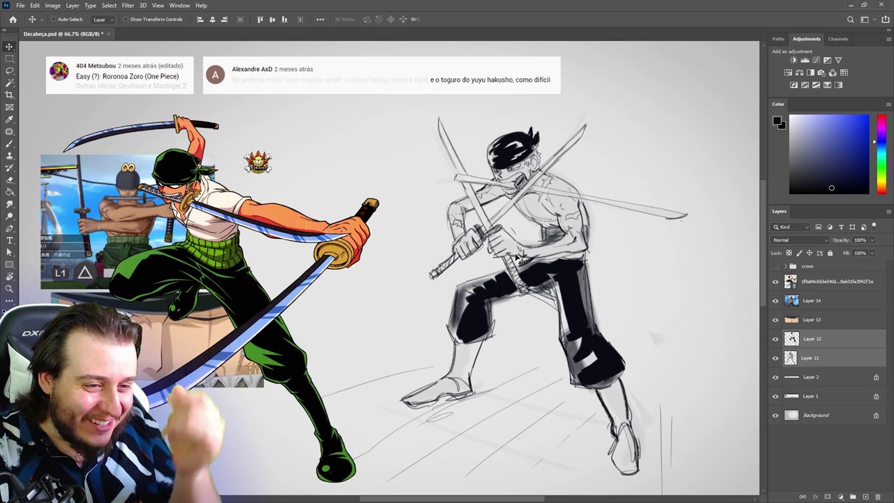
pyautogui.click(797, 344)
pyautogui.click(776, 344)
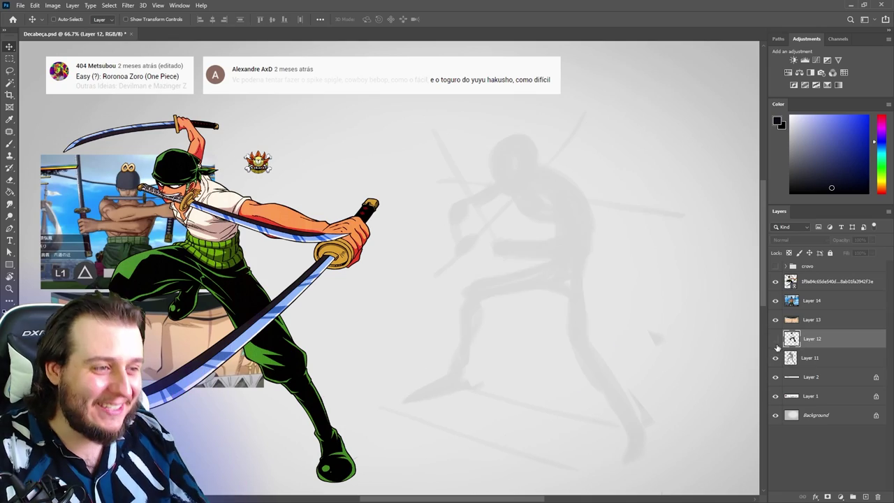
pyautogui.click(776, 344)
# Step: Duplicate Layer 12 and hide the original
pyautogui.press('z')
pyautogui.moveTo(540, 203); pyautogui.dragTo(544, 204)
pyautogui.click(544, 202)
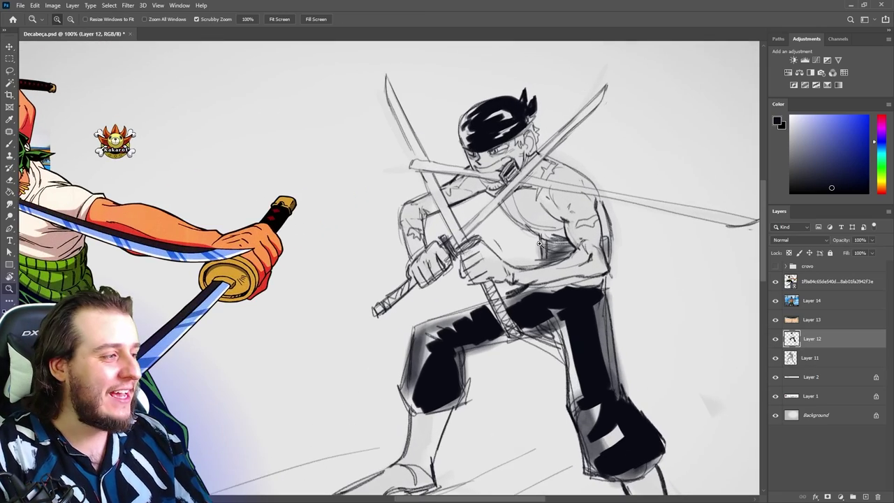
pyautogui.keyDown('alt'); pyautogui.click(539, 245); pyautogui.keyUp('alt')
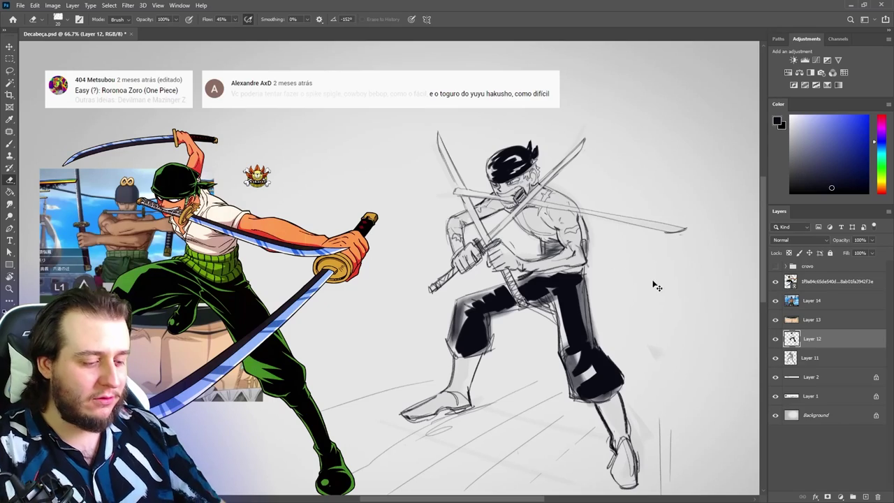
pyautogui.hotkey('ctrl', 'j')
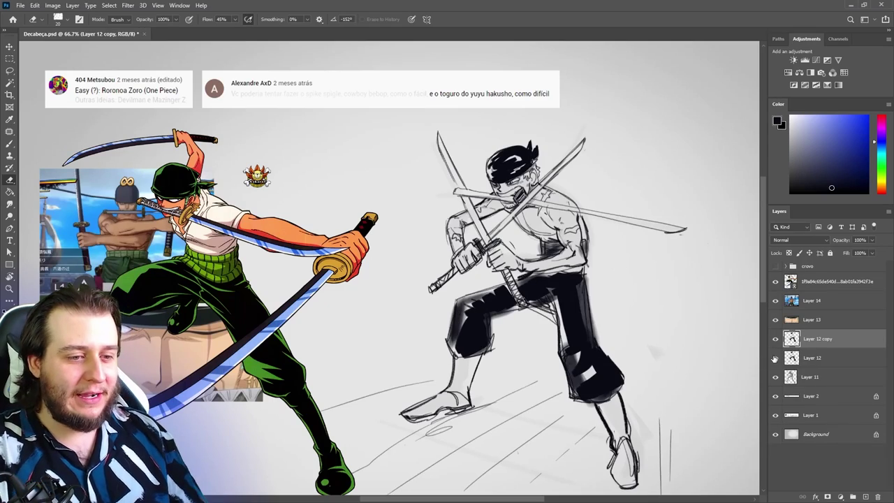
pyautogui.click(775, 358)
# Step: Erase rough lines around the near arm's biceps and raise the brush flow to 63%
pyautogui.keyDown('ctrl'); pyautogui.click(560, 226); pyautogui.keyUp('ctrl')
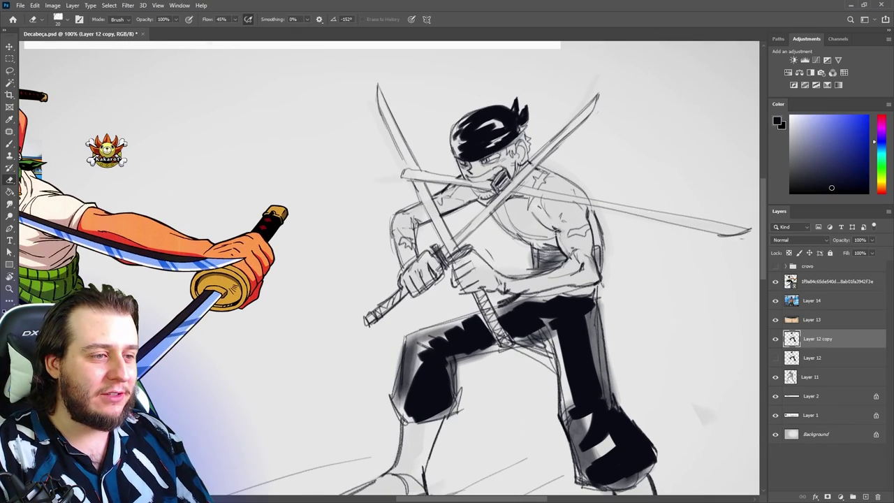
pyautogui.keyDown('alt'); pyautogui.rightClick(610, 249); pyautogui.keyUp('alt')
pyautogui.moveTo(563, 239); pyautogui.dragTo(555, 222)
pyautogui.press('b')
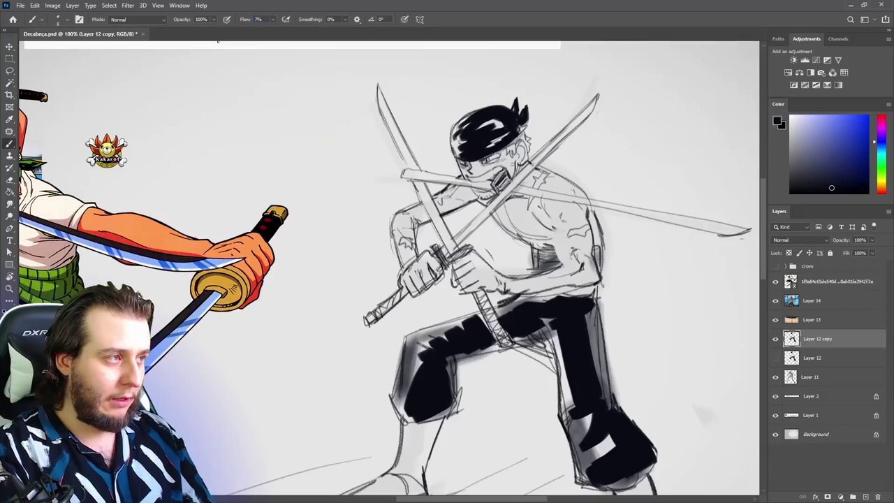
pyautogui.hotkey('shift', '6')
pyautogui.hotkey('shift', '1')
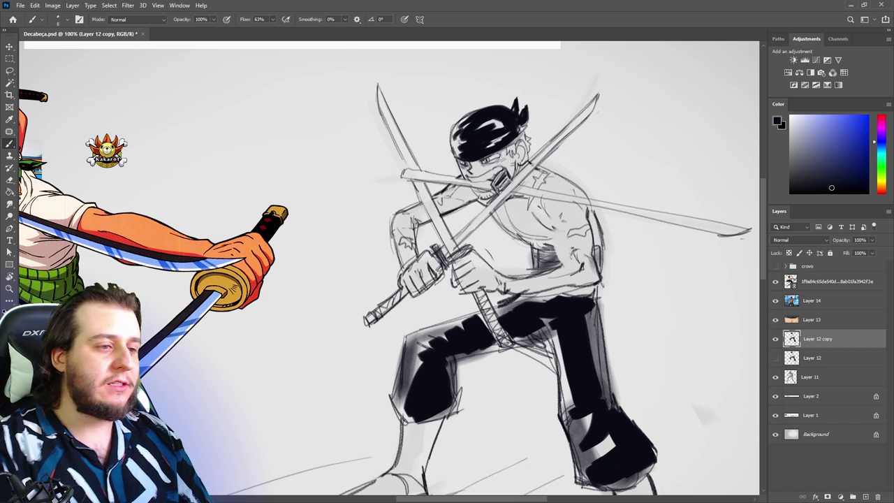
# Step: Redraw the near arm's biceps, elbow crease and forearm muscles with cleaner, darker lines
pyautogui.moveTo(550, 230)
pyautogui.mouseDown()
pyautogui.moveTo(560, 265)
pyautogui.moveTo(518, 301)
pyautogui.moveTo(592, 290)
pyautogui.mouseUp()
pyautogui.press('e')
pyautogui.press('b')
pyautogui.press('e')
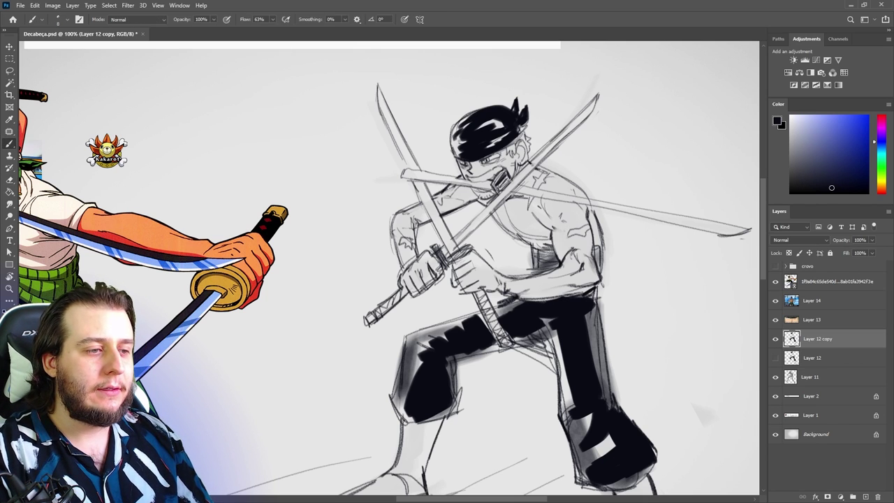
pyautogui.press('b')
pyautogui.press('e')
pyautogui.press('b')
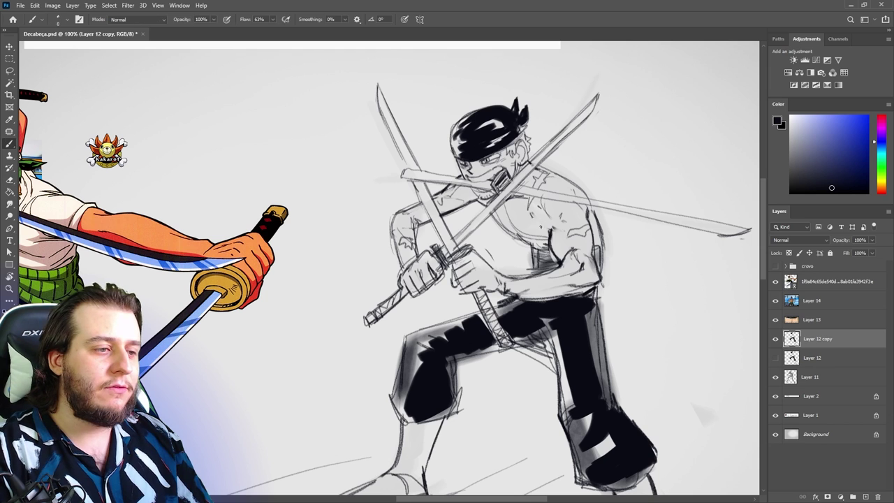
# Step: Redraw the chest muscle's contour and the armpit lines next to the near arm
pyautogui.moveTo(532, 211); pyautogui.dragTo(549, 231)
pyautogui.press('e')
pyautogui.press('b')
pyautogui.moveTo(501, 203)
pyautogui.mouseDown()
pyautogui.moveTo(527, 237)
pyautogui.moveTo(545, 242)
pyautogui.mouseUp()
pyautogui.press('e')
pyautogui.press('b')
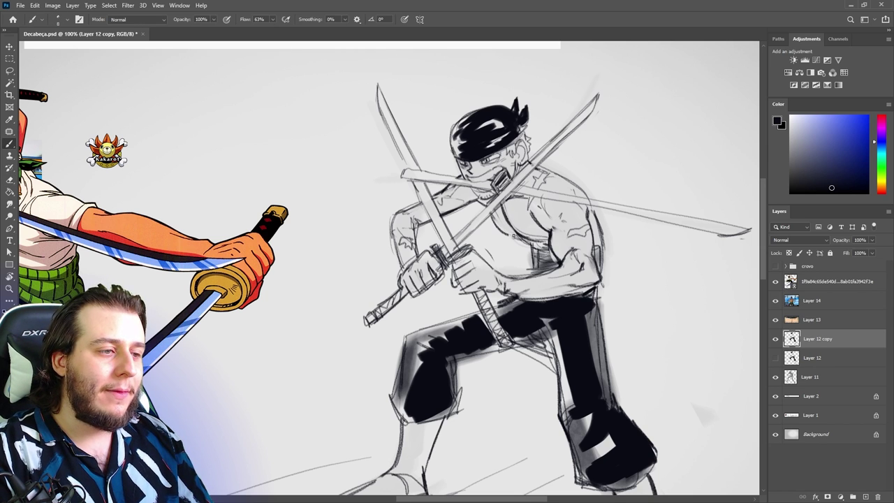
# Step: Redraw the near shoulder and outer upper arm contour, then erase rough marks under the chest
pyautogui.press('e')
pyautogui.press('b')
pyautogui.moveTo(535, 162)
pyautogui.mouseDown()
pyautogui.moveTo(575, 179)
pyautogui.moveTo(589, 197)
pyautogui.moveTo(601, 257)
pyautogui.mouseUp()
pyautogui.press('e')
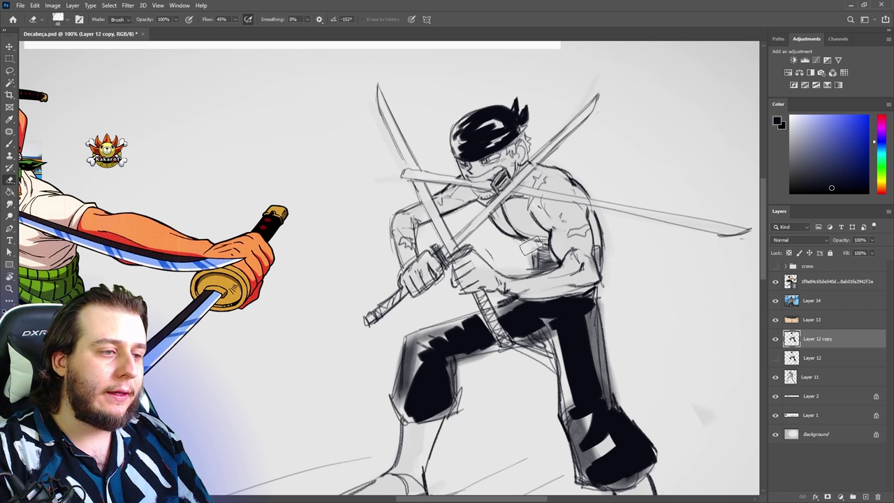
pyautogui.press('b')
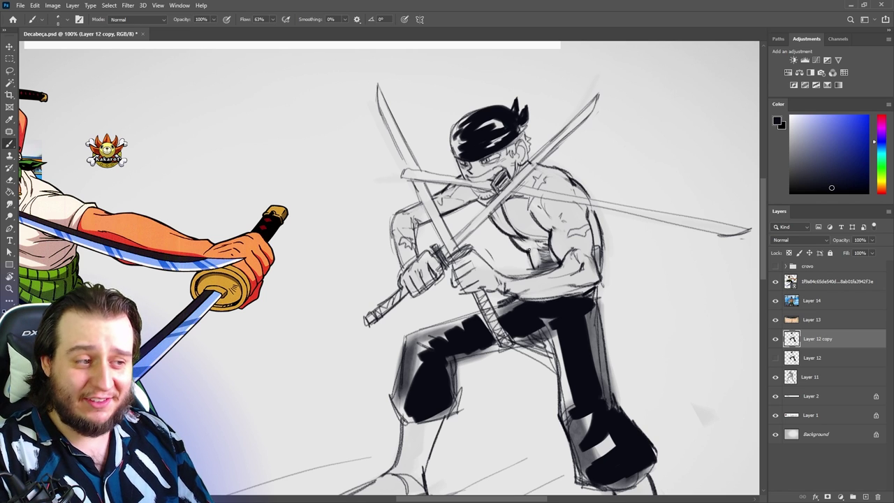
# Step: Draw the side of the waist and the abdominal muscle lines between the chest and the near forearm
pyautogui.moveTo(528, 249); pyautogui.dragTo(551, 251)
pyautogui.moveTo(530, 249)
pyautogui.mouseDown()
pyautogui.moveTo(524, 266)
pyautogui.moveTo(554, 259)
pyautogui.moveTo(522, 268)
pyautogui.moveTo(538, 275)
pyautogui.mouseUp()
pyautogui.press('e')
pyautogui.press('b')
pyautogui.moveTo(541, 250)
pyautogui.mouseDown()
pyautogui.moveTo(540, 274)
pyautogui.moveTo(548, 268)
pyautogui.mouseUp()
pyautogui.press('e')
pyautogui.press('b')
# Step: Redraw the back contour behind the near elbow down to the waist and tidy the torso's front edge
pyautogui.moveTo(597, 243)
pyautogui.mouseDown()
pyautogui.moveTo(599, 264)
pyautogui.moveTo(591, 249)
pyautogui.mouseUp()
pyautogui.moveTo(601, 236)
pyautogui.mouseDown()
pyautogui.moveTo(608, 244)
pyautogui.moveTo(604, 292)
pyautogui.mouseUp()
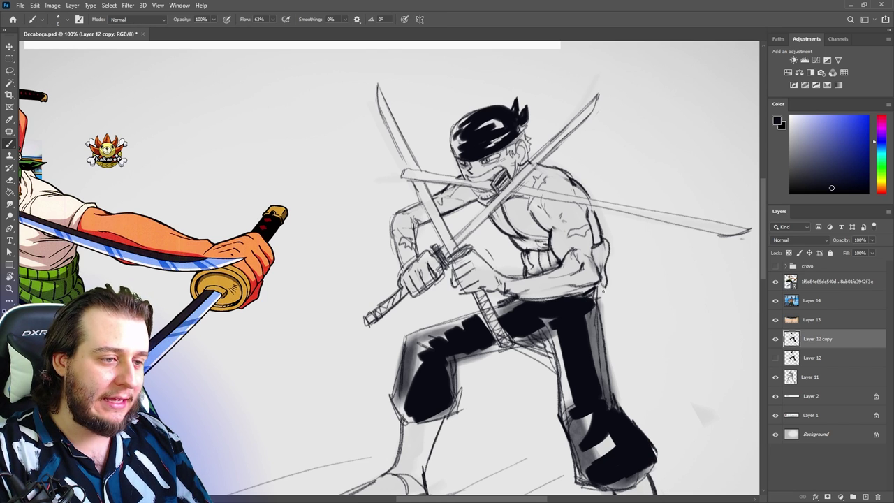
pyautogui.moveTo(604, 241); pyautogui.dragTo(603, 266)
pyautogui.press('e')
pyautogui.moveTo(517, 249); pyautogui.dragTo(531, 262)
pyautogui.press('b')
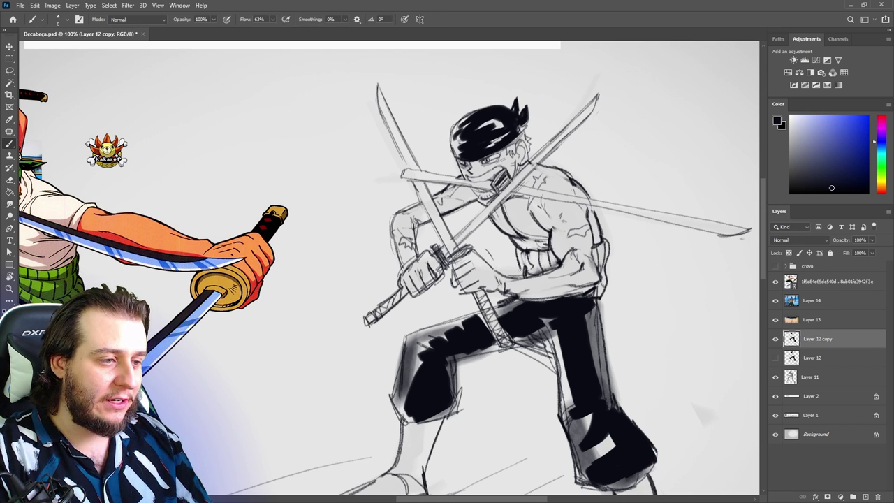
pyautogui.press('e')
pyautogui.press('b')
pyautogui.moveTo(609, 242)
pyautogui.mouseDown()
pyautogui.moveTo(602, 292)
pyautogui.moveTo(585, 299)
pyautogui.mouseUp()
# Step: Fill both shins and the boots with black, leaving narrow light edges
pyautogui.moveTo(528, 401); pyautogui.dragTo(574, 295)
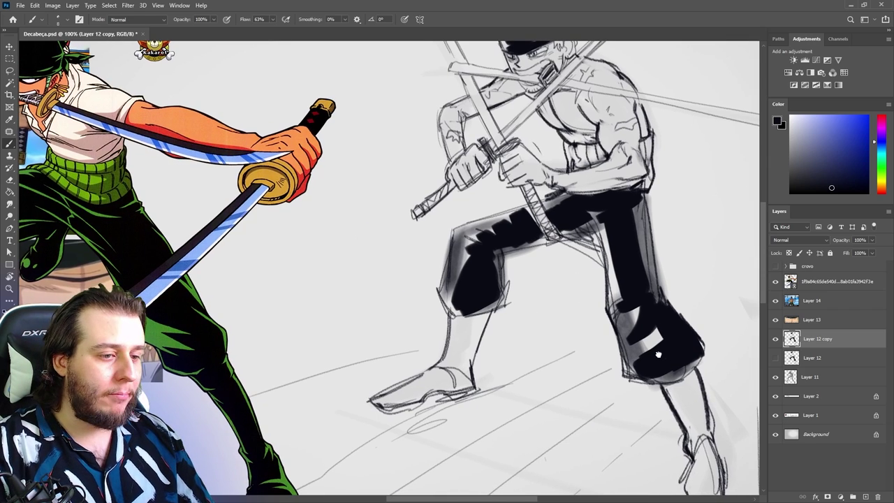
pyautogui.moveTo(469, 258)
pyautogui.mouseDown()
pyautogui.moveTo(527, 171)
pyautogui.moveTo(534, 181)
pyautogui.mouseUp()
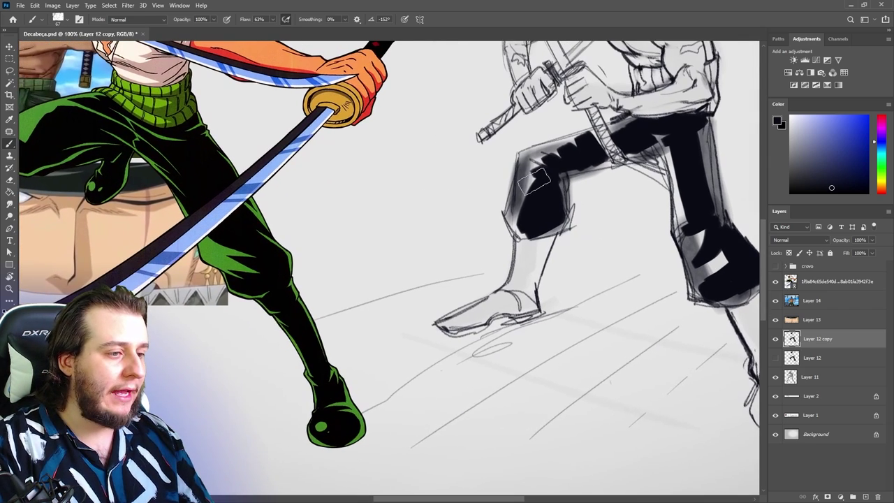
pyautogui.moveTo(532, 250)
pyautogui.mouseDown()
pyautogui.moveTo(520, 297)
pyautogui.moveTo(519, 270)
pyautogui.moveTo(504, 299)
pyautogui.moveTo(480, 315)
pyautogui.moveTo(452, 321)
pyautogui.moveTo(476, 309)
pyautogui.moveTo(448, 313)
pyautogui.moveTo(527, 306)
pyautogui.mouseUp()
pyautogui.moveTo(588, 345); pyautogui.dragTo(466, 302)
pyautogui.moveTo(626, 268)
pyautogui.mouseDown()
pyautogui.moveTo(655, 381)
pyautogui.moveTo(662, 354)
pyautogui.mouseUp()
pyautogui.moveTo(573, 266); pyautogui.dragTo(613, 424)
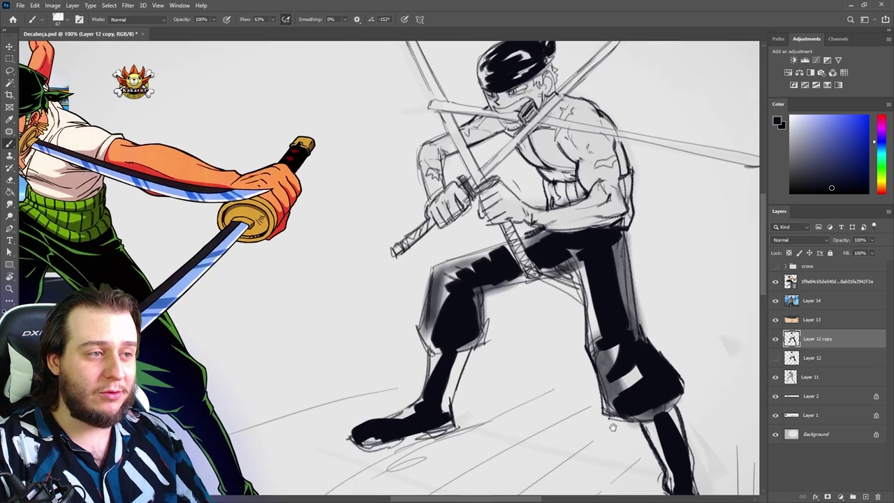
# Step: Choose a small brush tip and darken the forearm line of the far arm just above the wrist
pyautogui.moveTo(585, 323); pyautogui.dragTo(632, 356)
pyautogui.press('e')
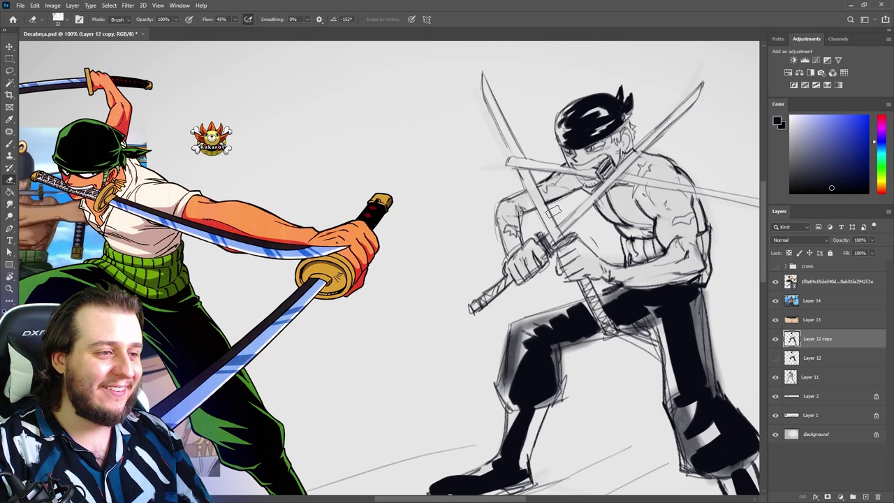
pyautogui.rightClick(538, 245)
pyautogui.click(660, 374)
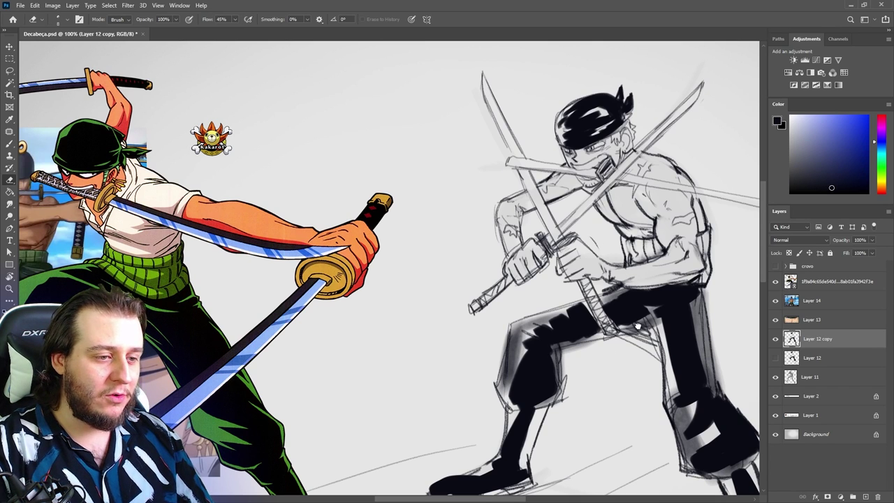
pyautogui.press('b')
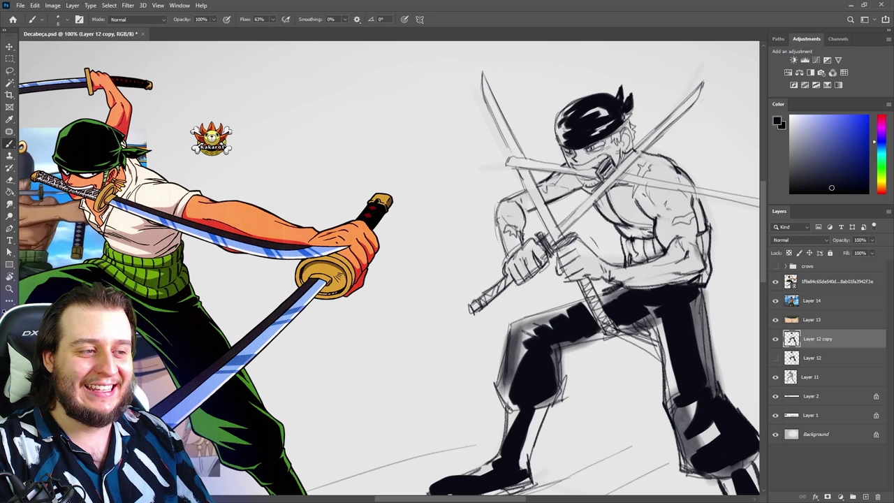
pyautogui.moveTo(522, 231); pyautogui.dragTo(523, 241)
pyautogui.press('e')
pyautogui.press('b')
# Step: Redraw the far arm's bent elbow contour from the upper arm down to the forearm, erasing the rough old lines
pyautogui.moveTo(497, 204); pyautogui.dragTo(528, 189)
pyautogui.moveTo(493, 204)
pyautogui.mouseDown()
pyautogui.moveTo(523, 193)
pyautogui.moveTo(488, 206)
pyautogui.moveTo(496, 239)
pyautogui.mouseUp()
pyautogui.press('e')
pyautogui.press('b')
pyautogui.press('e')
pyautogui.press('b')
pyautogui.moveTo(491, 204)
pyautogui.mouseDown()
pyautogui.moveTo(505, 252)
pyautogui.moveTo(497, 241)
pyautogui.moveTo(505, 243)
pyautogui.mouseUp()
pyautogui.press('e')
pyautogui.press('b')
pyautogui.press('e')
pyautogui.press('b')
pyautogui.moveTo(491, 205); pyautogui.dragTo(506, 258)
pyautogui.press('e')
pyautogui.press('b')
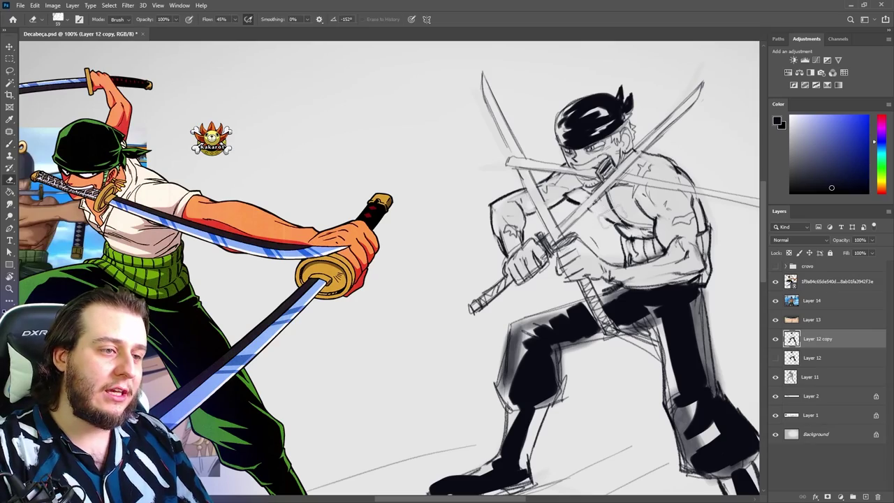
# Step: Clean up and darken the far upper arm and shoulder line beside the crossing sword blades
pyautogui.press('b')
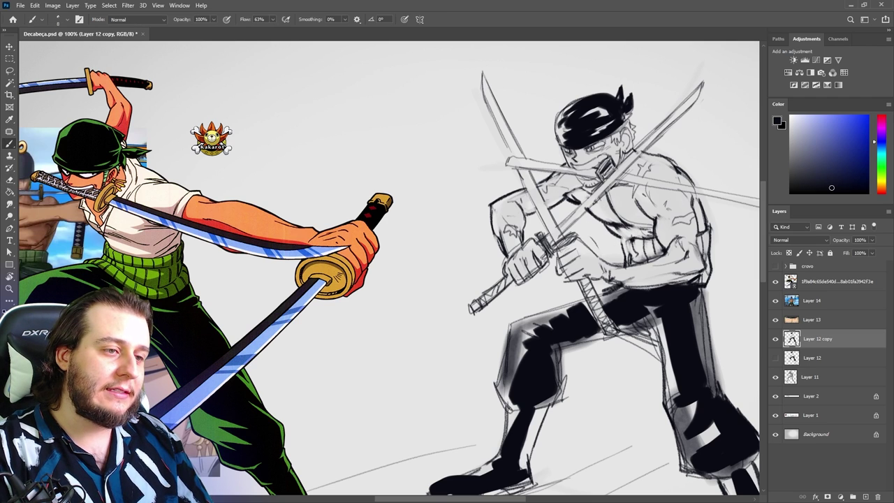
pyautogui.press('e')
pyautogui.moveTo(545, 184)
pyautogui.mouseDown()
pyautogui.moveTo(555, 168)
pyautogui.moveTo(538, 183)
pyautogui.mouseUp()
pyautogui.press('b')
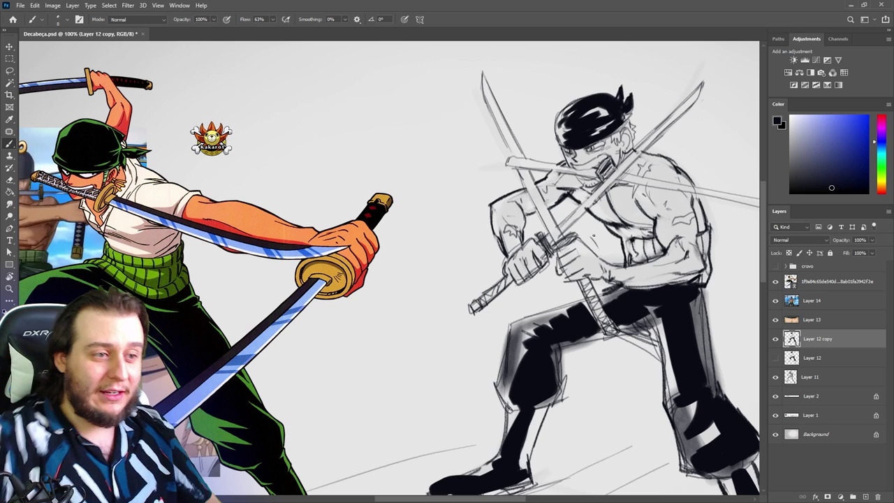
pyautogui.press('e')
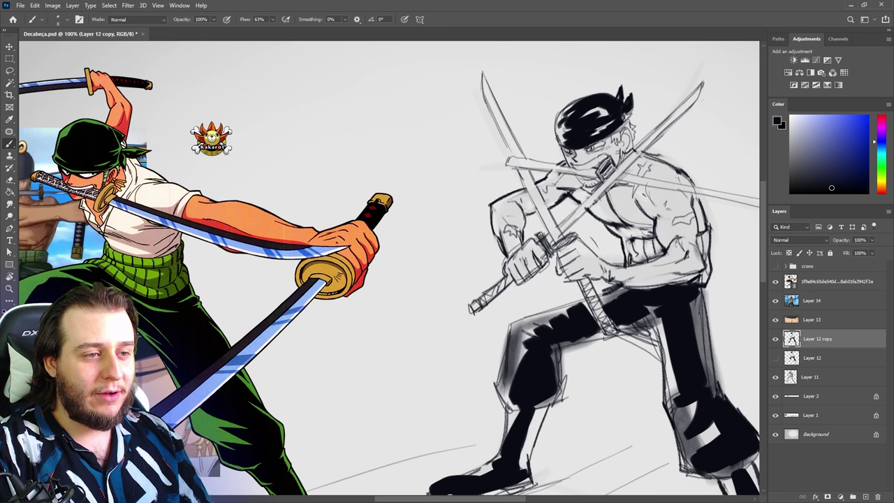
# Step: Draw bold black shadow strokes along the top of the near shoulder, trimming them with the eraser
pyautogui.press('b')
pyautogui.moveTo(640, 153)
pyautogui.mouseDown()
pyautogui.moveTo(666, 160)
pyautogui.moveTo(692, 187)
pyautogui.moveTo(664, 159)
pyautogui.moveTo(643, 156)
pyautogui.moveTo(689, 175)
pyautogui.moveTo(667, 172)
pyautogui.mouseUp()
pyautogui.press('e')
pyautogui.press('b')
pyautogui.press('e')
pyautogui.press('b')
pyautogui.moveTo(667, 165); pyautogui.dragTo(667, 174)
pyautogui.moveTo(656, 157); pyautogui.dragTo(668, 164)
pyautogui.moveTo(661, 153); pyautogui.dragTo(690, 178)
pyautogui.press('e')
pyautogui.press('b')
pyautogui.moveTo(656, 148); pyautogui.dragTo(690, 178)
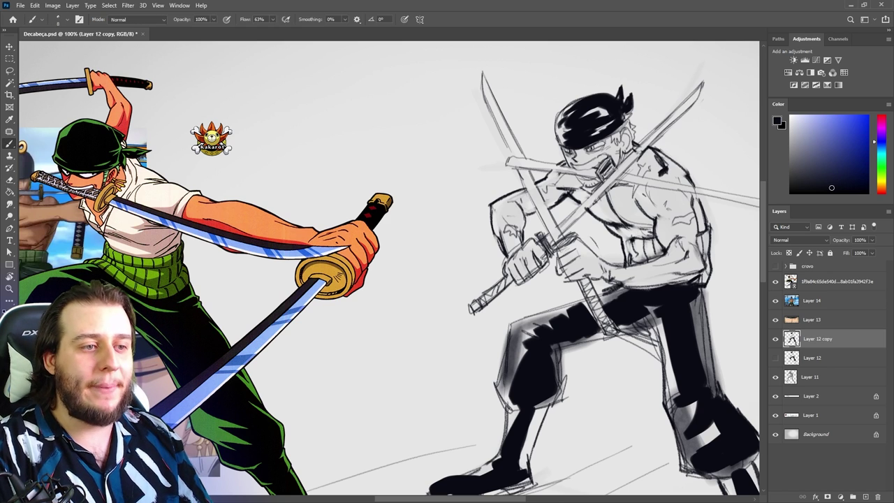
# Step: Refine the near shoulder's upper contour and tidy the edges of its black shadow mark
pyautogui.press('e')
pyautogui.press('b')
pyautogui.moveTo(651, 148)
pyautogui.mouseDown()
pyautogui.moveTo(691, 186)
pyautogui.moveTo(698, 181)
pyautogui.moveTo(671, 157)
pyautogui.moveTo(687, 175)
pyautogui.moveTo(687, 162)
pyautogui.mouseUp()
pyautogui.press('e')
pyautogui.press('b')
pyautogui.press('e')
pyautogui.press('b')
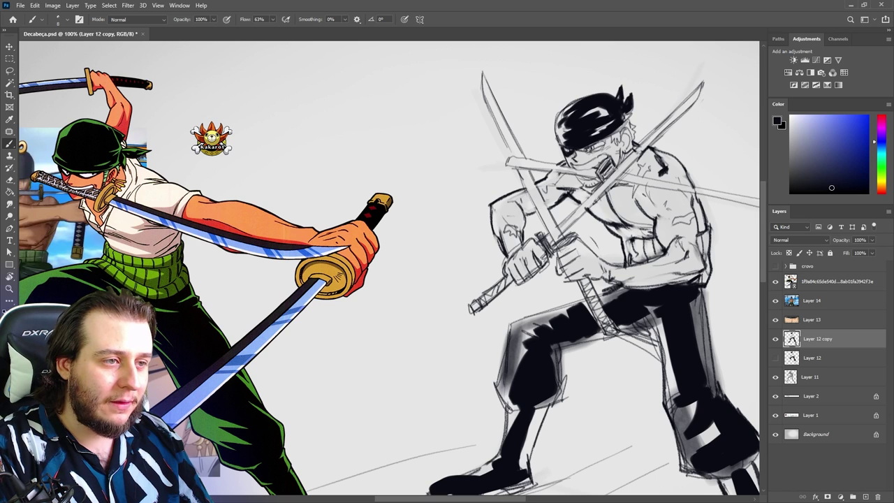
# Step: Paint a black shadow over the eyes beneath the bandana and carve a light edge between shadow and cloth
pyautogui.moveTo(575, 151); pyautogui.dragTo(604, 146)
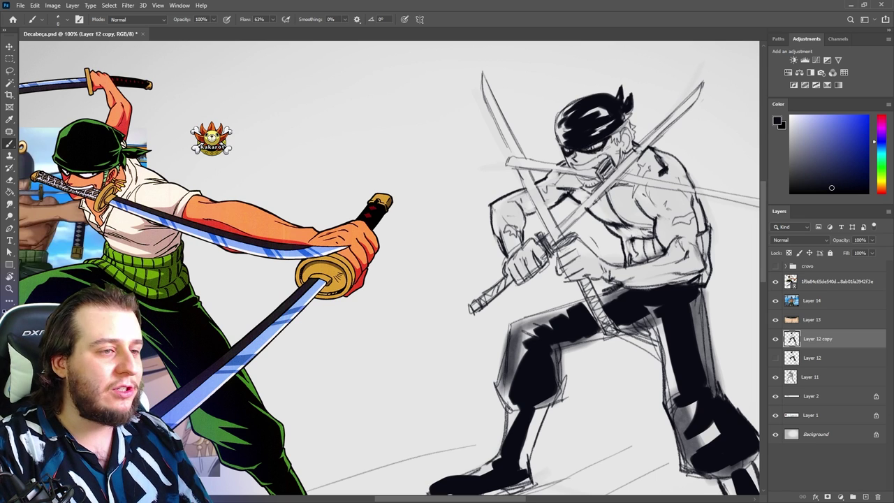
pyautogui.press('e')
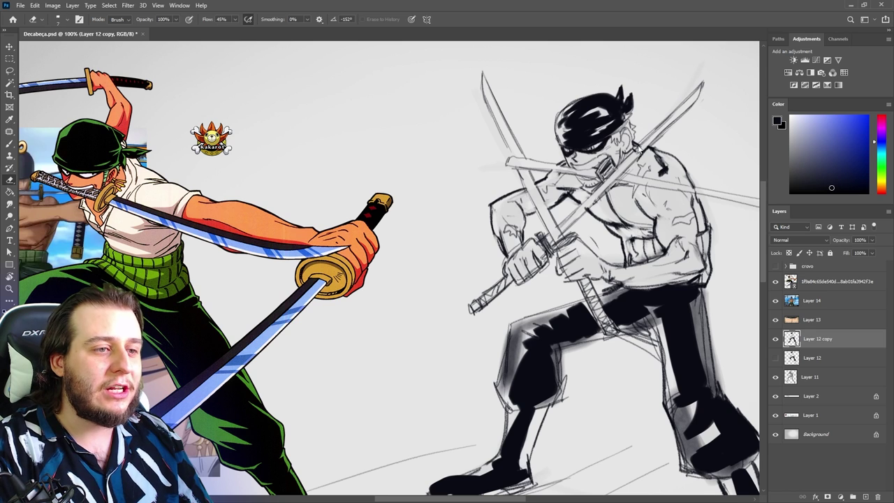
pyautogui.moveTo(563, 148); pyautogui.dragTo(614, 133)
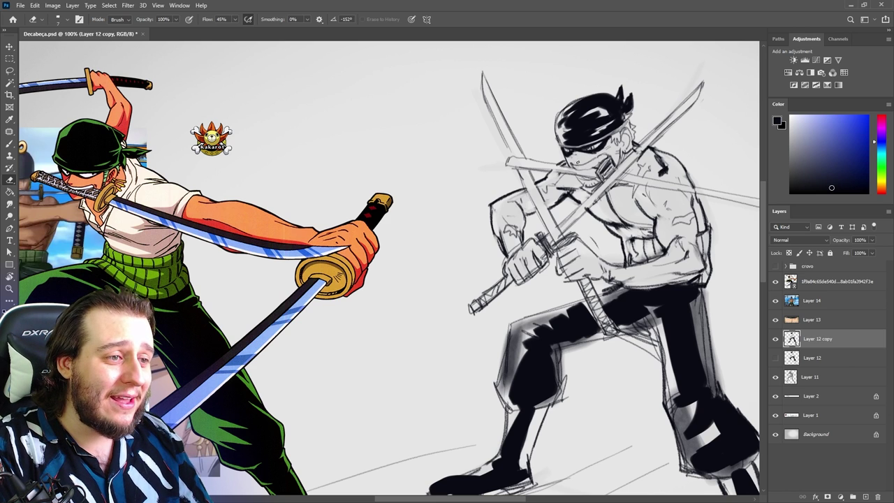
pyautogui.press('b')
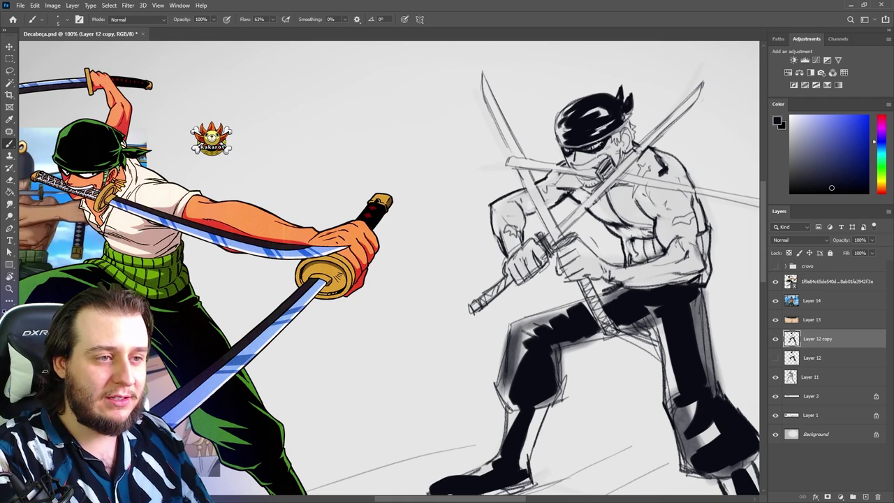
# Step: Sketch a simple side-view face with eye, brow, nose and jaw on the empty canvas beside the swordsman
pyautogui.moveTo(443, 71); pyautogui.dragTo(399, 127)
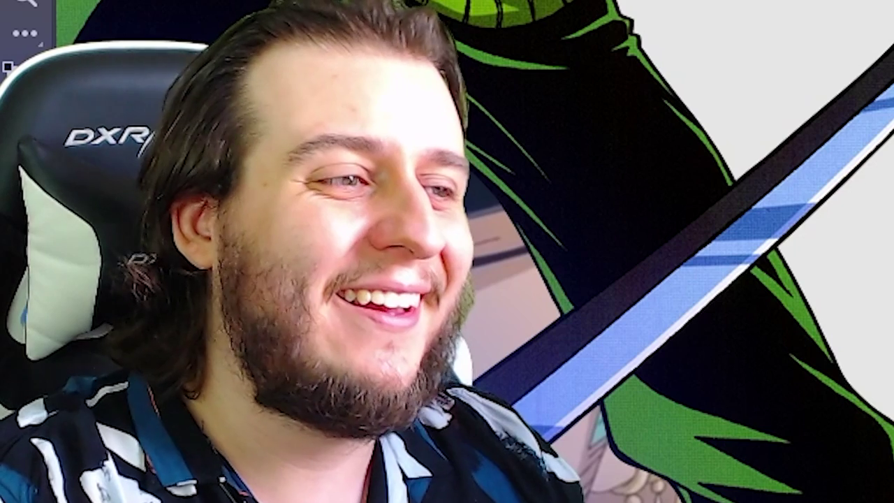
pyautogui.hotkey('ctrl', 'z')
pyautogui.hotkey('ctrl', 'z')
pyautogui.moveTo(437, 70)
pyautogui.mouseDown()
pyautogui.moveTo(400, 108)
pyautogui.moveTo(395, 133)
pyautogui.moveTo(406, 128)
pyautogui.moveTo(402, 150)
pyautogui.moveTo(443, 142)
pyautogui.moveTo(401, 150)
pyautogui.mouseUp()
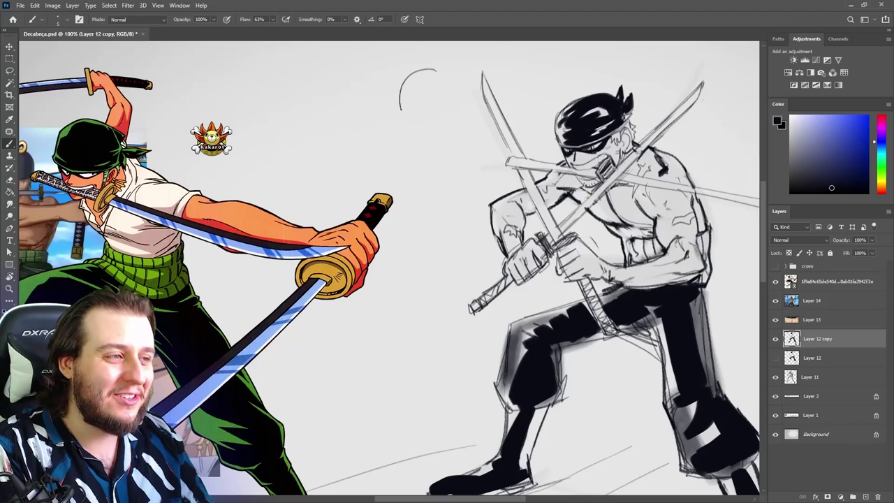
pyautogui.press('e')
pyautogui.press('b')
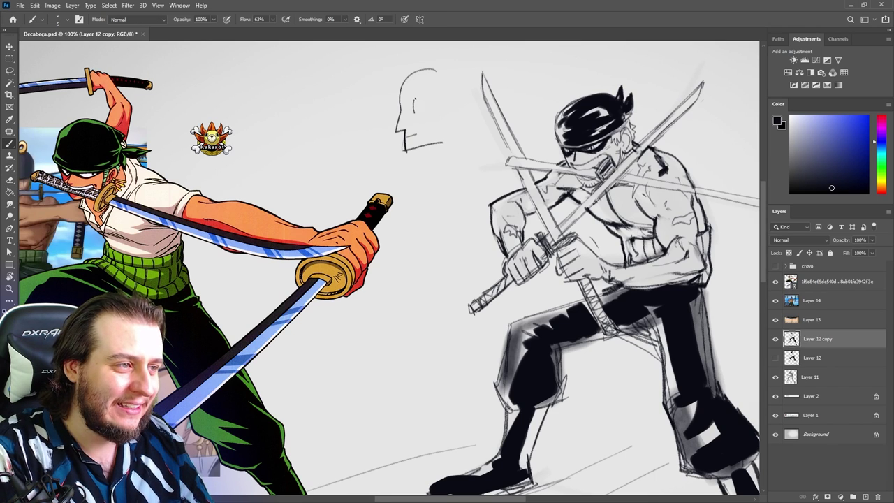
pyautogui.hotkey('ctrl', 'z')
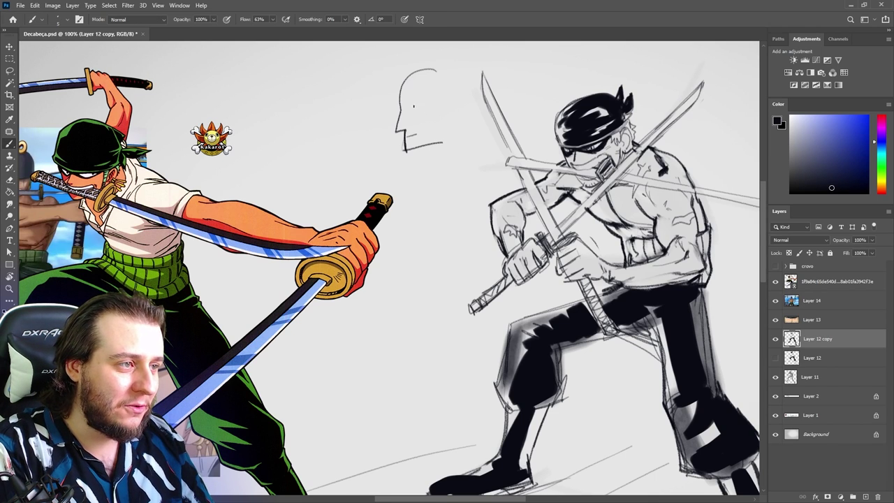
pyautogui.press('e')
pyautogui.press('b')
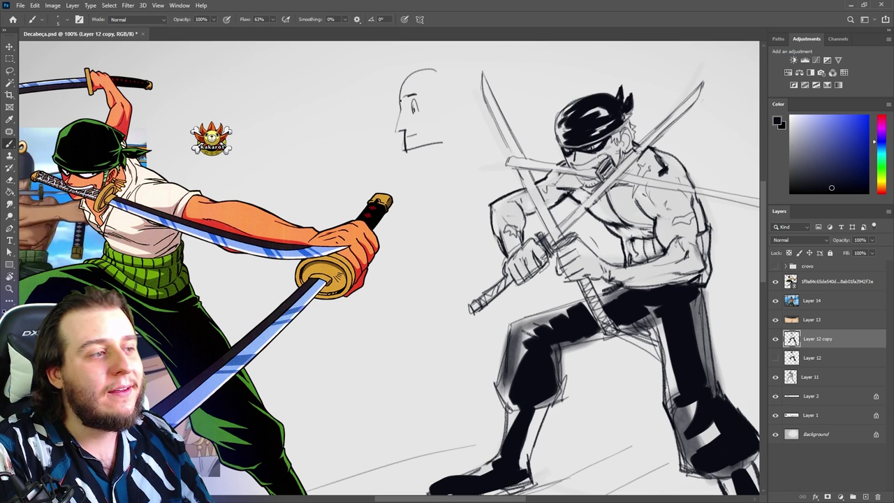
pyautogui.press('e')
pyautogui.press('b')
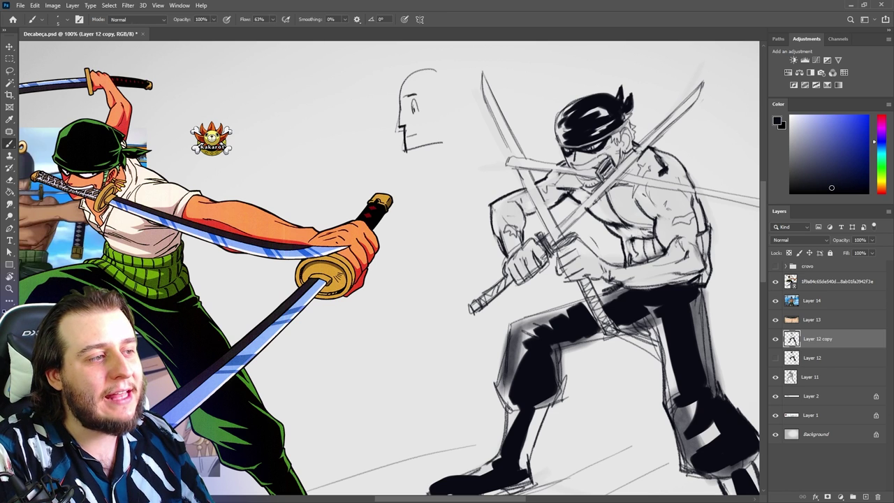
pyautogui.press('e')
pyautogui.press('b')
# Step: Erase the practice face sketch beside the swordsman with a large eraser
pyautogui.press('e')
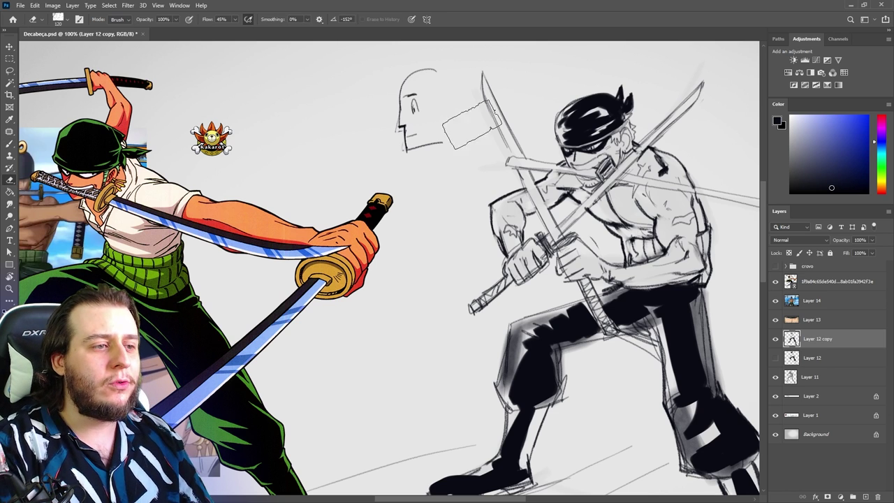
pyautogui.moveTo(471, 126); pyautogui.dragTo(422, 116)
pyautogui.press('b')
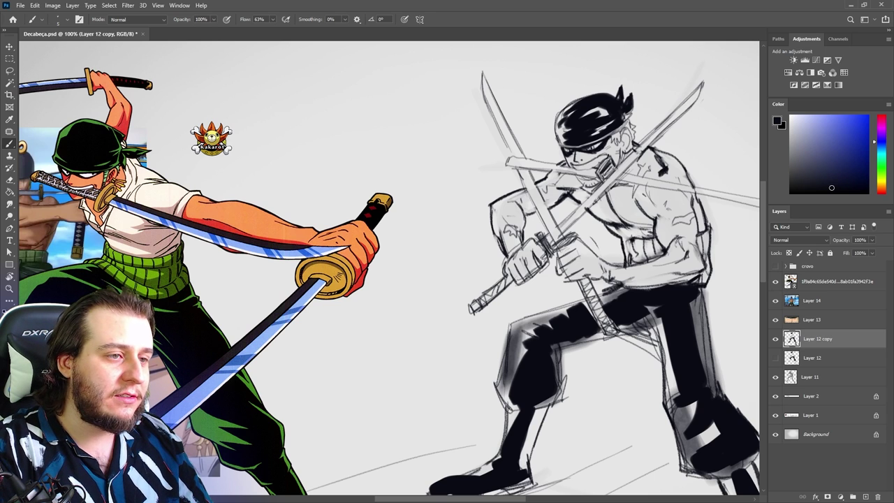
# Step: Draw the earrings and neck details beside the ear, and the stitched diagonal scar across the chest
pyautogui.press('e')
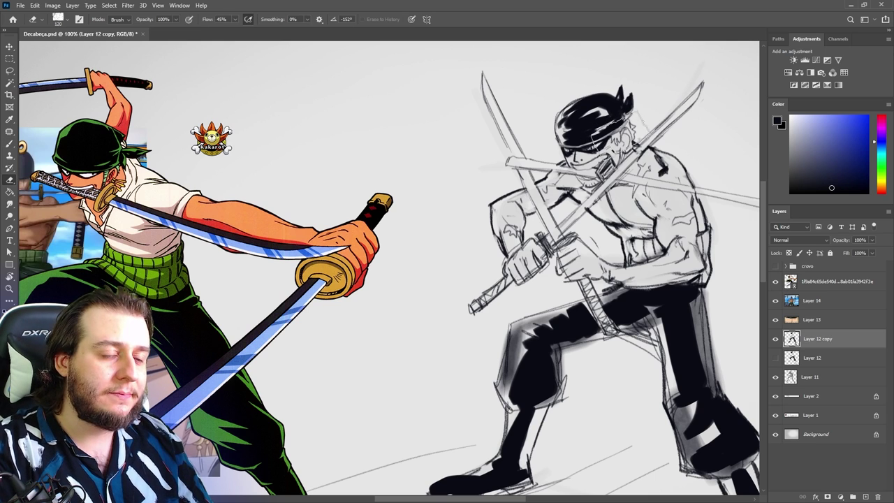
pyautogui.press('b')
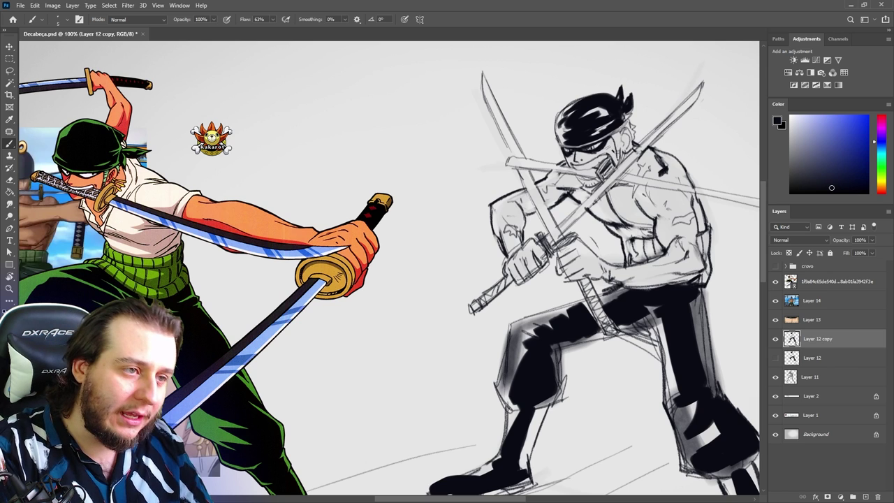
pyautogui.press('e')
pyautogui.press('b')
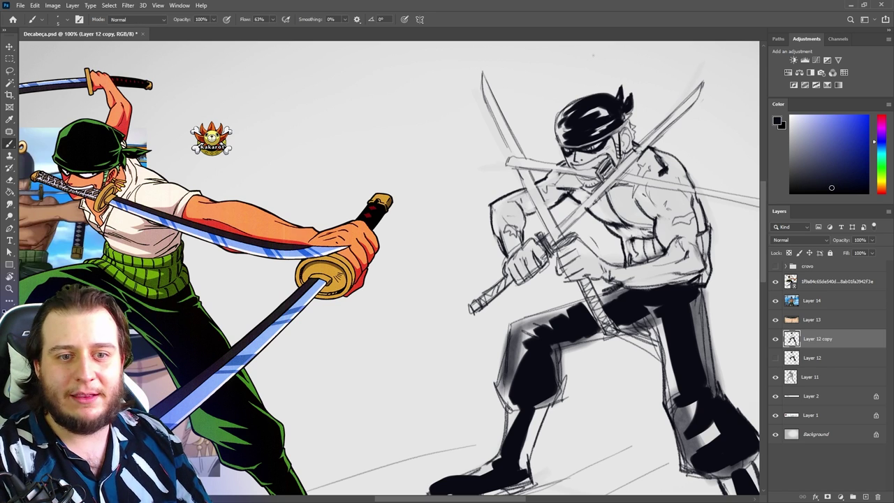
pyautogui.press('e')
pyautogui.moveTo(627, 159); pyautogui.dragTo(626, 153)
pyautogui.press('b')
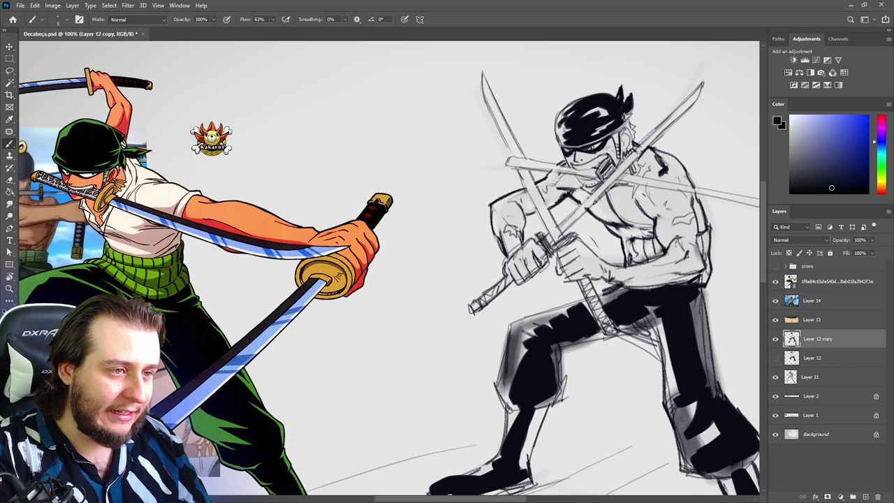
pyautogui.press('e')
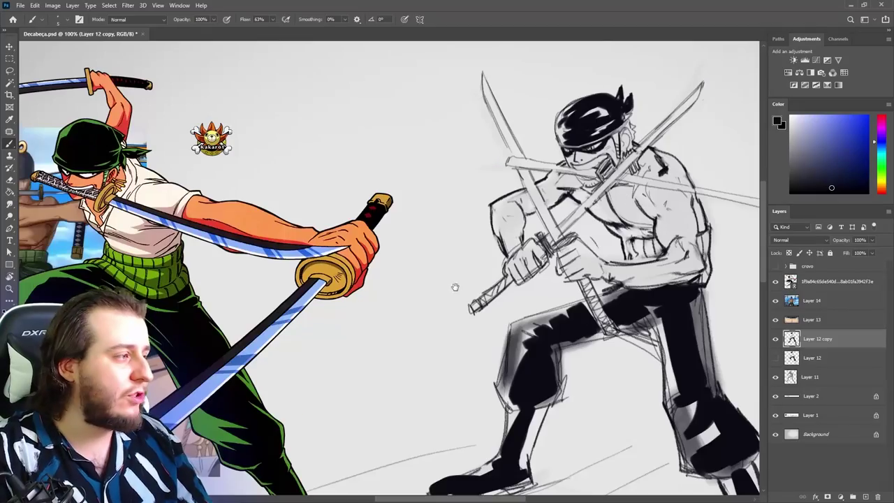
pyautogui.moveTo(455, 286)
pyautogui.mouseDown()
pyautogui.moveTo(529, 275)
pyautogui.moveTo(564, 196)
pyautogui.moveTo(467, 255)
pyautogui.mouseUp()
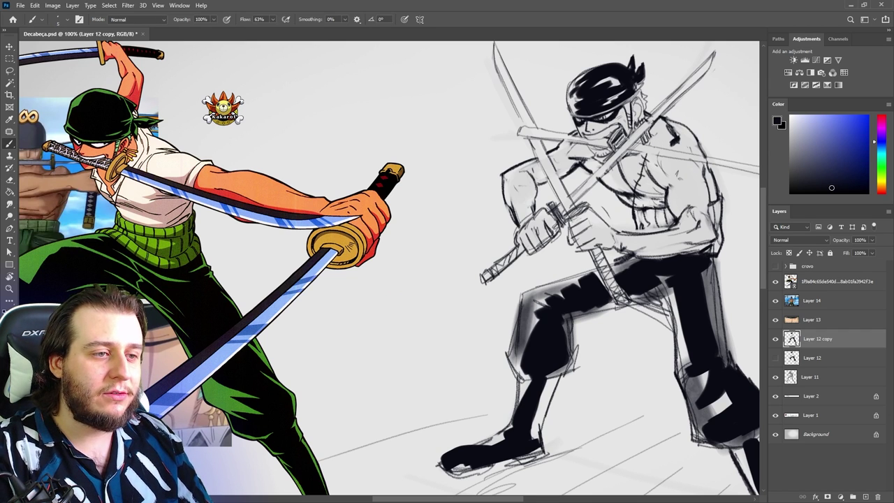
# Step: Switch to the larger textured brush, reduce its flow to 6%, and shade the near thigh's outer side in a sampled dark tone
pyautogui.hotkey('ctrl', '-')
pyautogui.moveTo(515, 255); pyautogui.dragTo(524, 232)
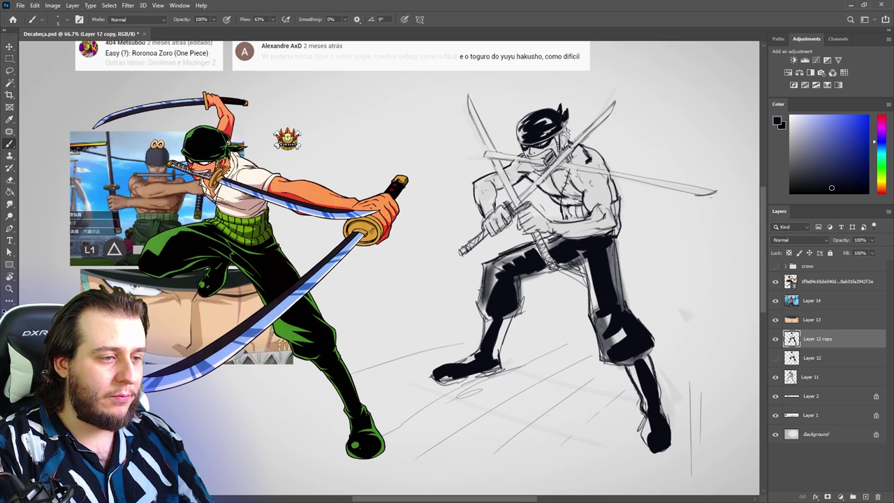
pyautogui.press('.')
pyautogui.press('.')
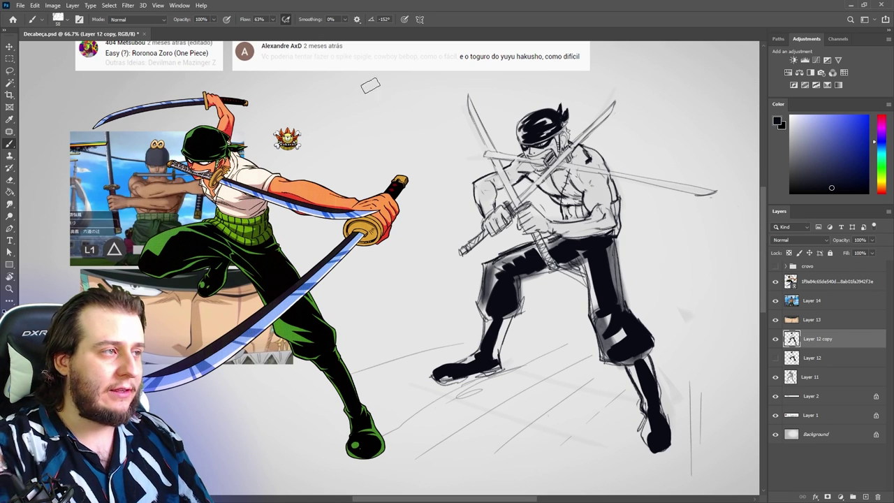
pyautogui.keyDown('alt'); pyautogui.click(622, 258); pyautogui.keyUp('alt')
pyautogui.moveTo(618, 298)
pyautogui.mouseDown()
pyautogui.moveTo(610, 238)
pyautogui.moveTo(619, 302)
pyautogui.mouseUp()
pyautogui.hotkey('ctrl', 'z')
pyautogui.moveTo(273, 20); pyautogui.dragTo(270, 43)
pyautogui.moveTo(609, 242); pyautogui.dragTo(617, 299)
pyautogui.keyDown('alt'); pyautogui.click(619, 259); pyautogui.keyUp('alt')
# Step: Shade the inner side of the near trouser leg in sampled dark grey and erase the spill outside its outer edge
pyautogui.keyDown('alt'); pyautogui.click(593, 264); pyautogui.keyUp('alt')
pyautogui.moveTo(588, 261); pyautogui.dragTo(593, 314)
pyautogui.press('e')
pyautogui.moveTo(625, 244); pyautogui.dragTo(633, 306)
pyautogui.press('b')
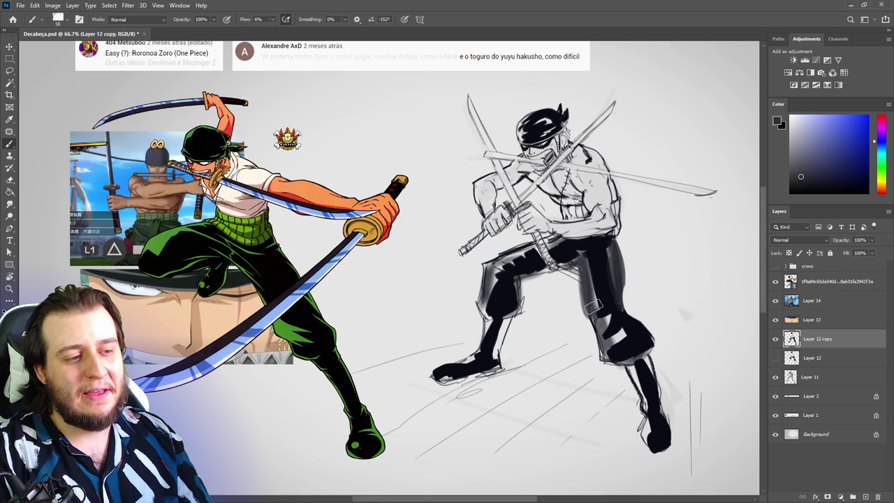
# Step: Darken the far trouser leg around the knee with sampled black and erase the excess around its cuff
pyautogui.keyDown('alt'); pyautogui.click(603, 291); pyautogui.keyUp('alt')
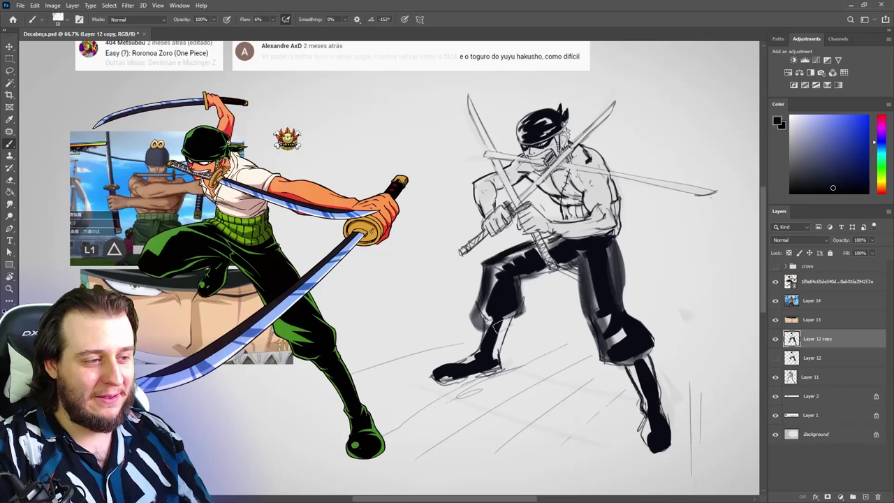
pyautogui.moveTo(514, 314)
pyautogui.mouseDown()
pyautogui.moveTo(508, 344)
pyautogui.moveTo(525, 317)
pyautogui.moveTo(486, 343)
pyautogui.moveTo(475, 318)
pyautogui.mouseUp()
pyautogui.press('e')
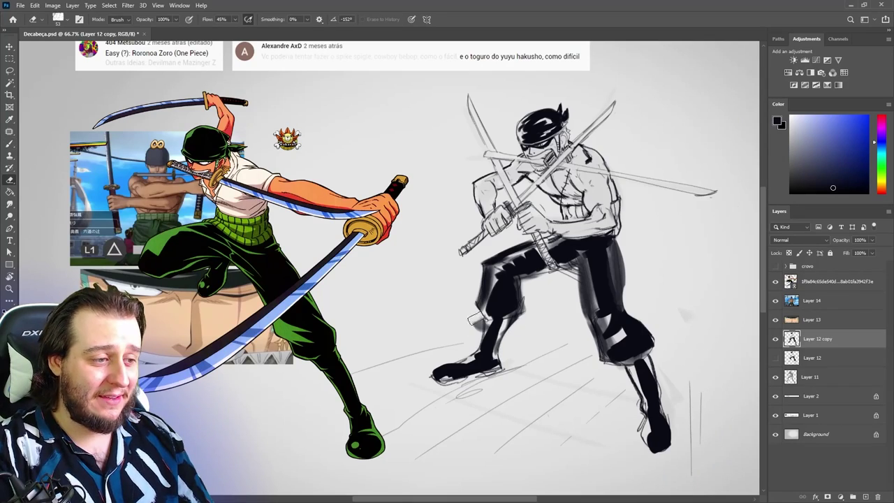
# Step: Clean up the outline around the near shin and shade the gap between its edge and the black fill
pyautogui.moveTo(623, 370); pyautogui.dragTo(645, 423)
pyautogui.moveTo(657, 363)
pyautogui.mouseDown()
pyautogui.moveTo(672, 422)
pyautogui.moveTo(663, 419)
pyautogui.mouseUp()
pyautogui.press('b')
pyautogui.moveTo(627, 362); pyautogui.dragTo(644, 403)
pyautogui.moveTo(631, 362)
pyautogui.mouseDown()
pyautogui.moveTo(651, 416)
pyautogui.moveTo(641, 412)
pyautogui.mouseUp()
pyautogui.press('e')
pyautogui.press('b')
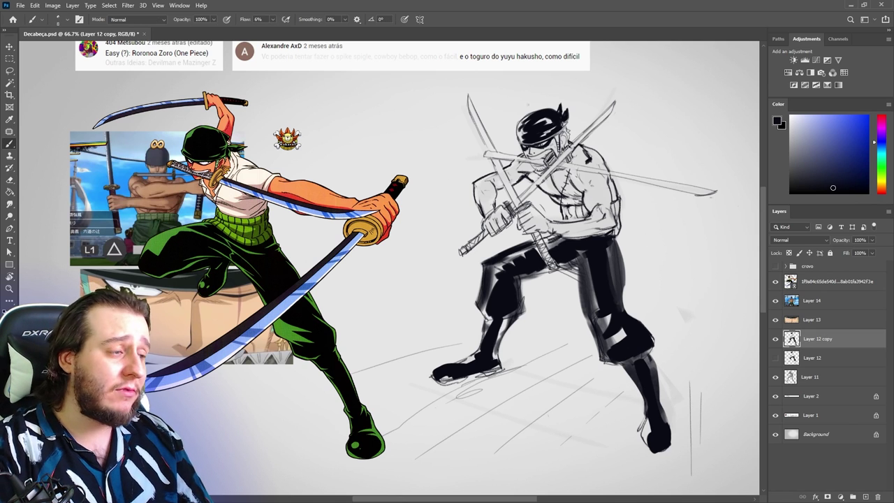
pyautogui.press('z')
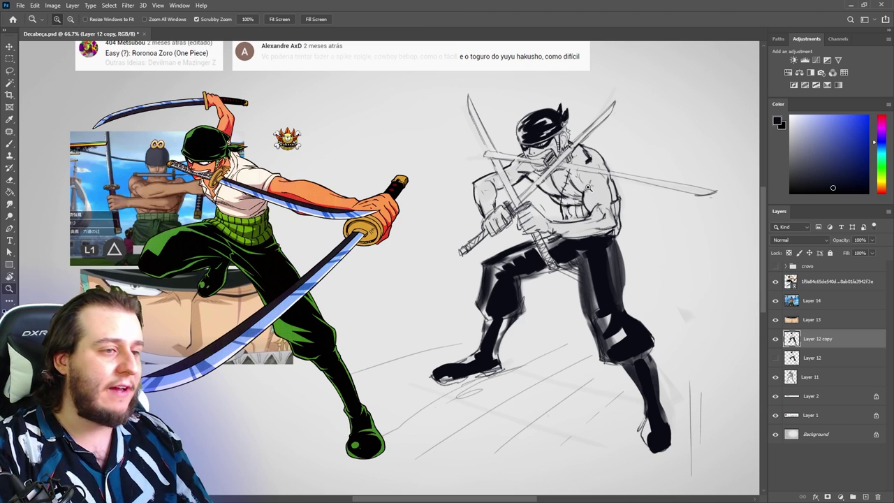
pyautogui.click(565, 162)
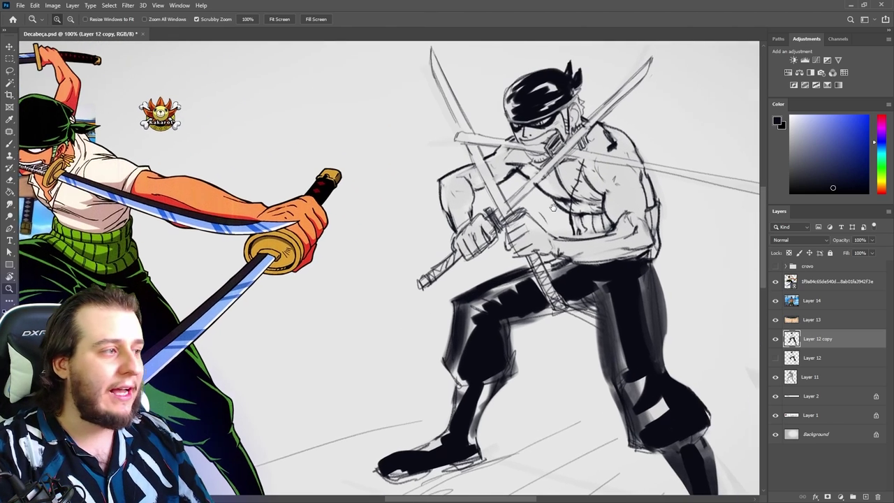
# Step: Ink the bandana's loose knot ends and the dark wrapped handle of the sword held in the mouth
pyautogui.press('b')
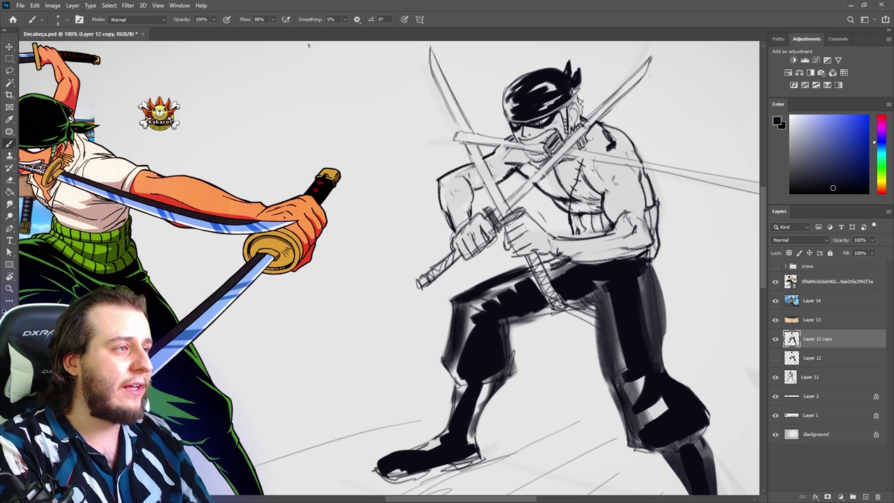
pyautogui.hotkey('ctrl', '-')
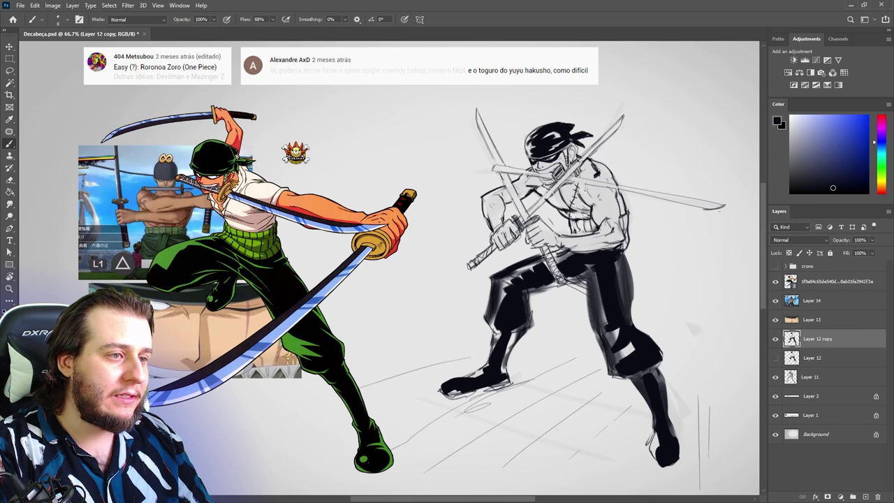
pyautogui.press('e')
pyautogui.press('b')
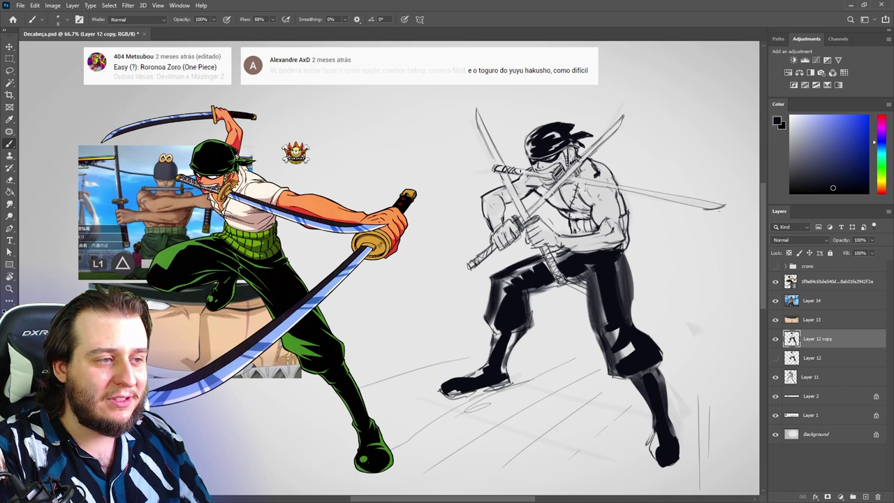
pyautogui.press('e')
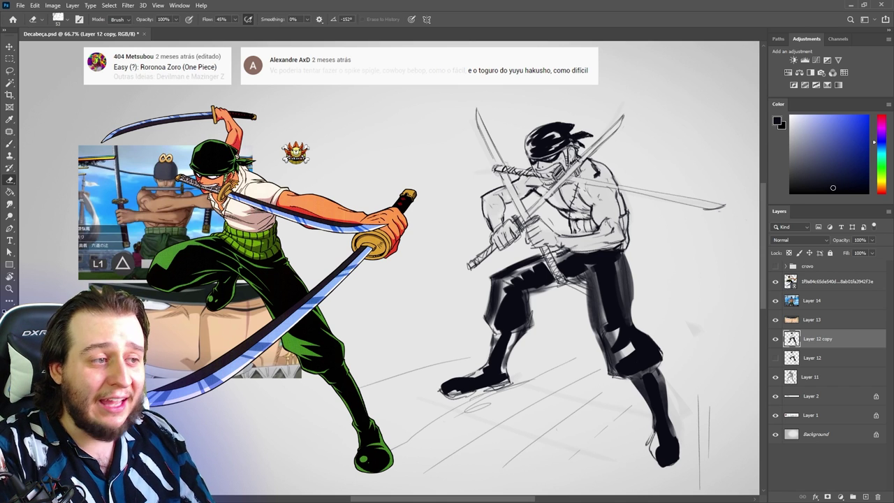
pyautogui.press('b')
pyautogui.moveTo(504, 170); pyautogui.dragTo(513, 170)
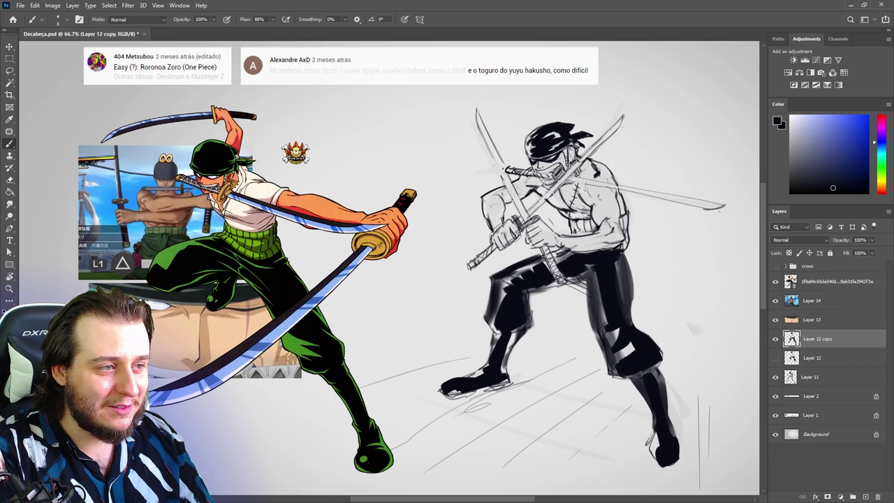
# Step: Erase stray marks below the far hand and darken the wrapped grip of the sword it holds
pyautogui.press('e')
pyautogui.moveTo(503, 255); pyautogui.dragTo(493, 262)
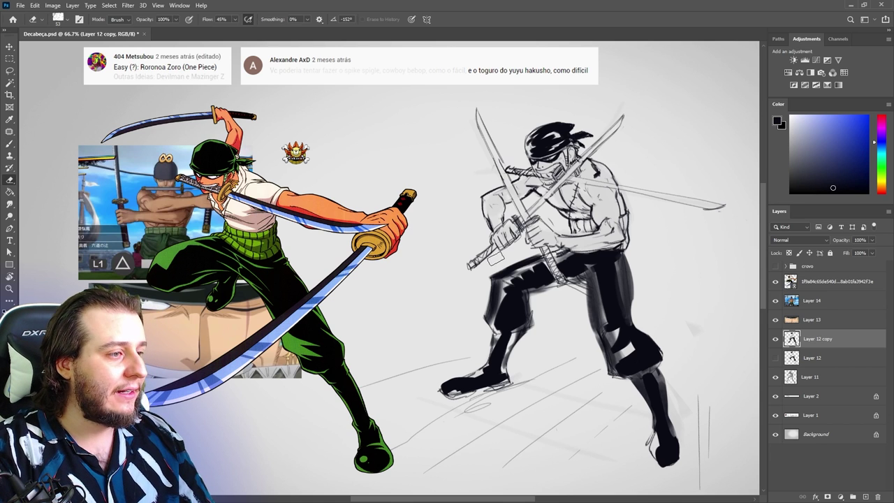
pyautogui.press('b')
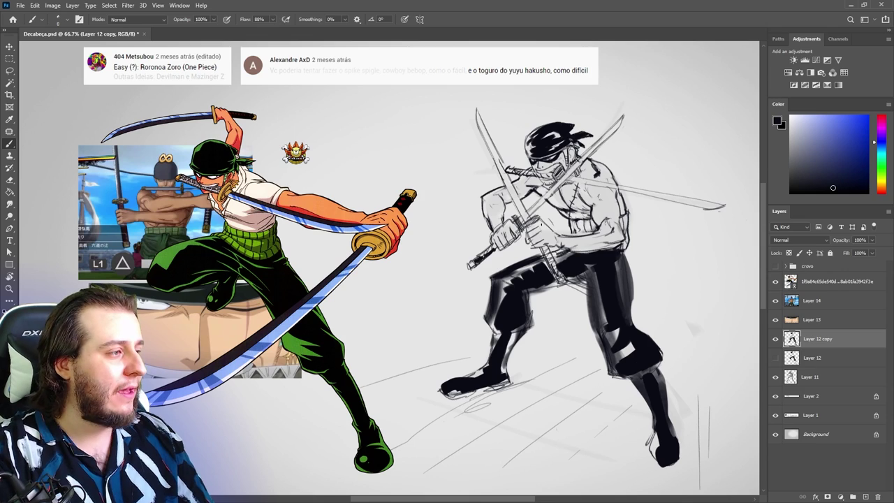
pyautogui.press('z')
pyautogui.click(560, 160)
pyautogui.press('b')
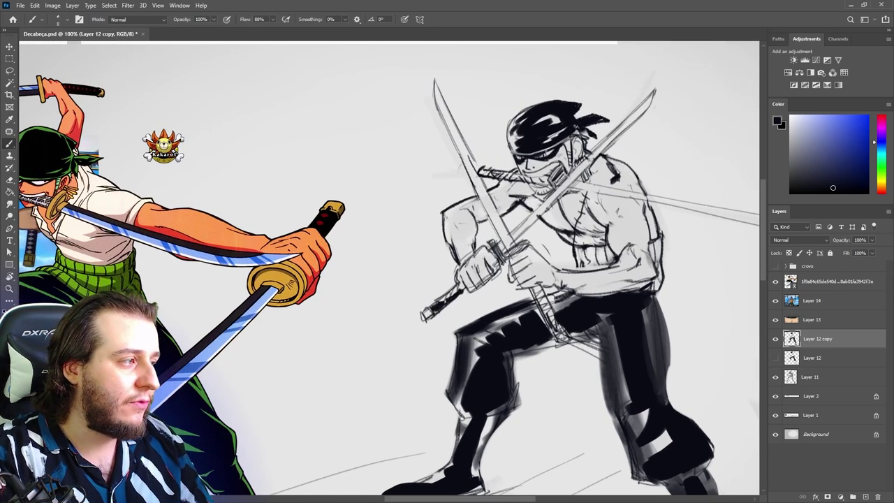
pyautogui.moveTo(360, 229); pyautogui.dragTo(489, 201)
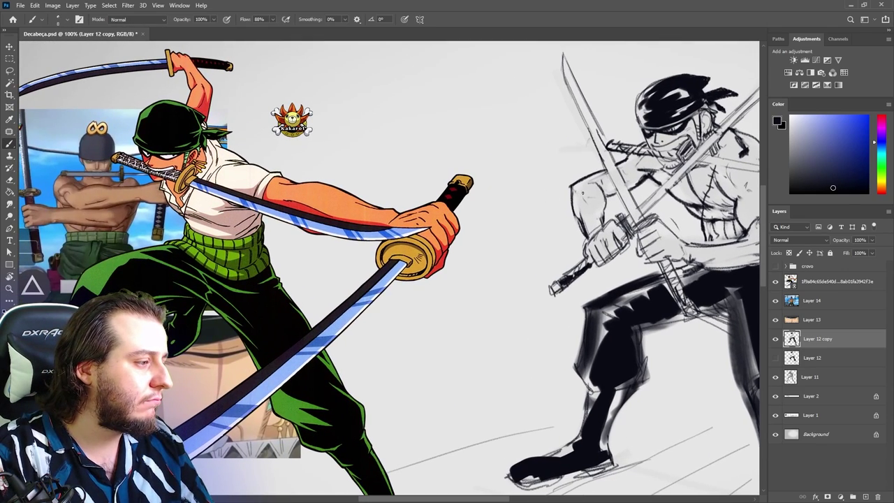
pyautogui.moveTo(599, 187); pyautogui.dragTo(539, 185)
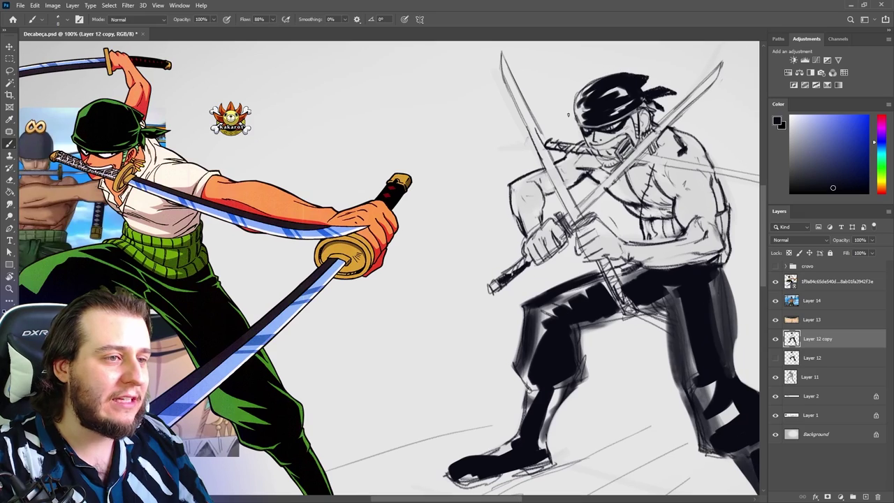
pyautogui.press('e')
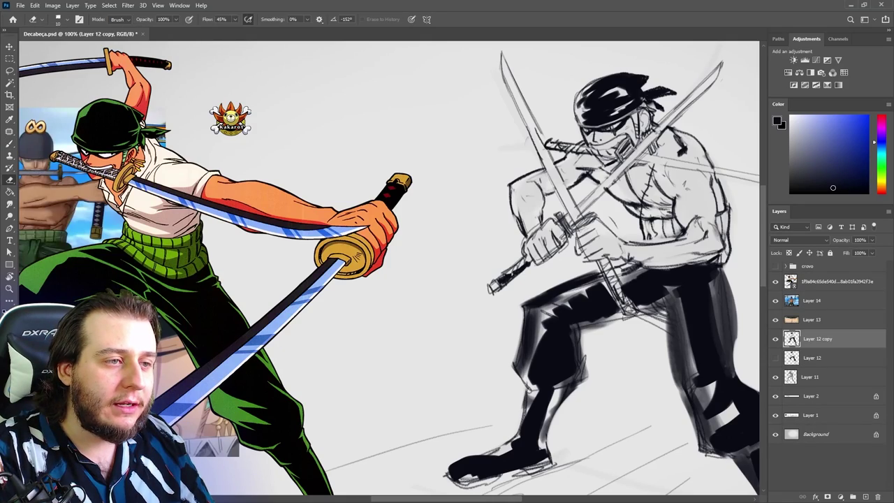
pyautogui.press('b')
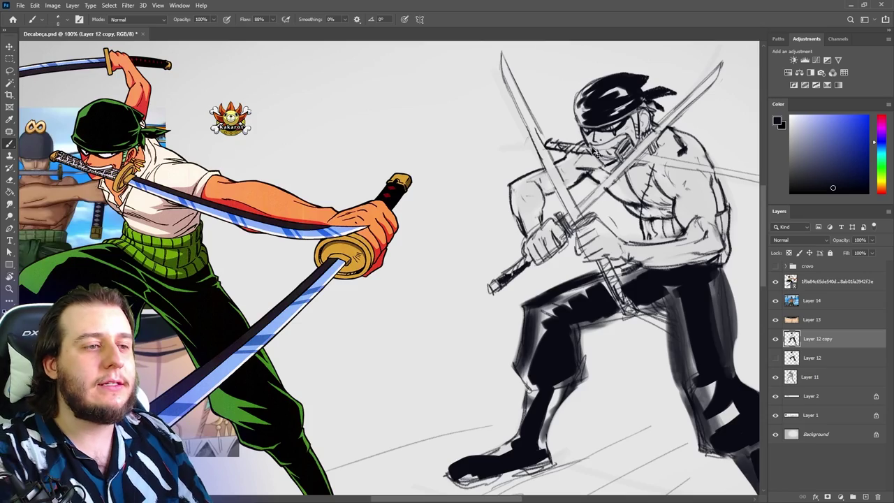
pyautogui.hotkey('ctrl', '-')
pyautogui.moveTo(596, 326); pyautogui.dragTo(597, 311)
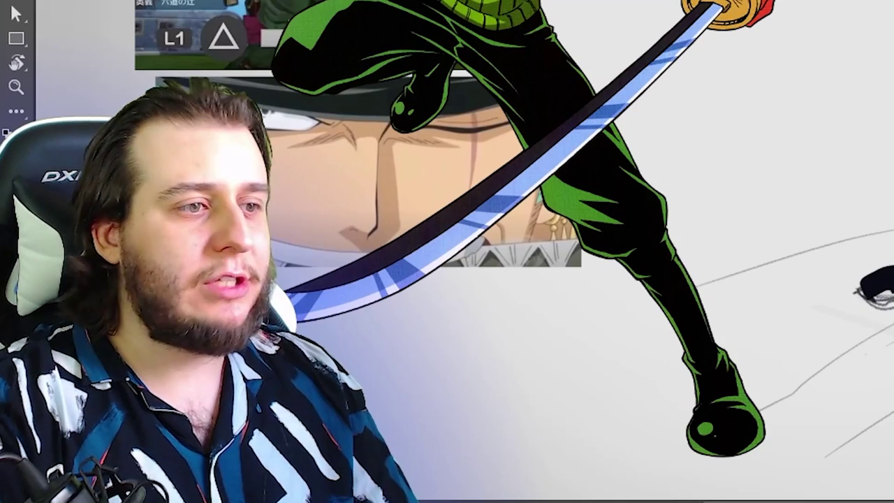
pyautogui.moveTo(618, 253); pyautogui.dragTo(623, 324)
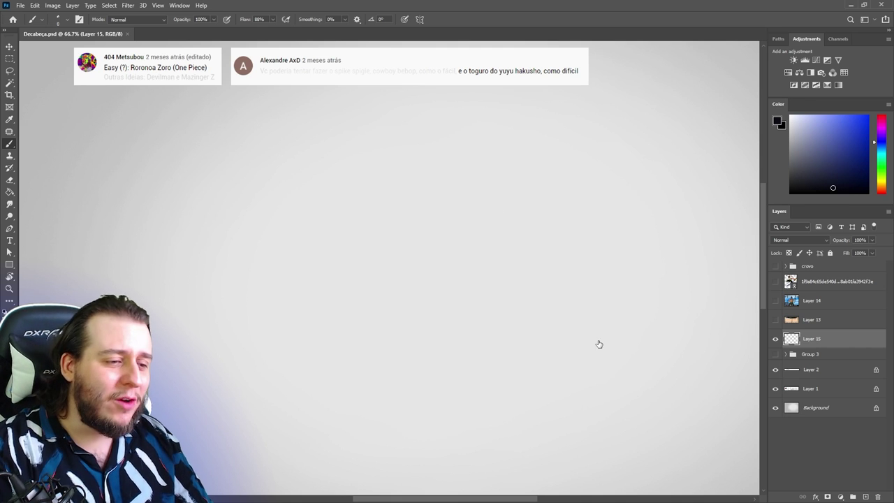
# Step: Set up the 120 px textured brush with 5% flow and a mid-grey color, trying strokes on the blank layer
pyautogui.click(599, 343)
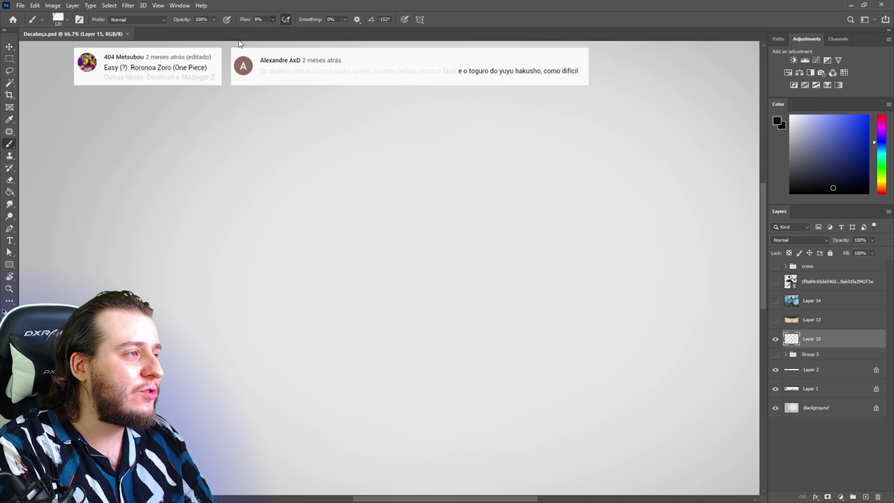
pyautogui.moveTo(424, 179); pyautogui.dragTo(543, 339)
pyautogui.hotkey('ctrl', 'z')
pyautogui.click(795, 146)
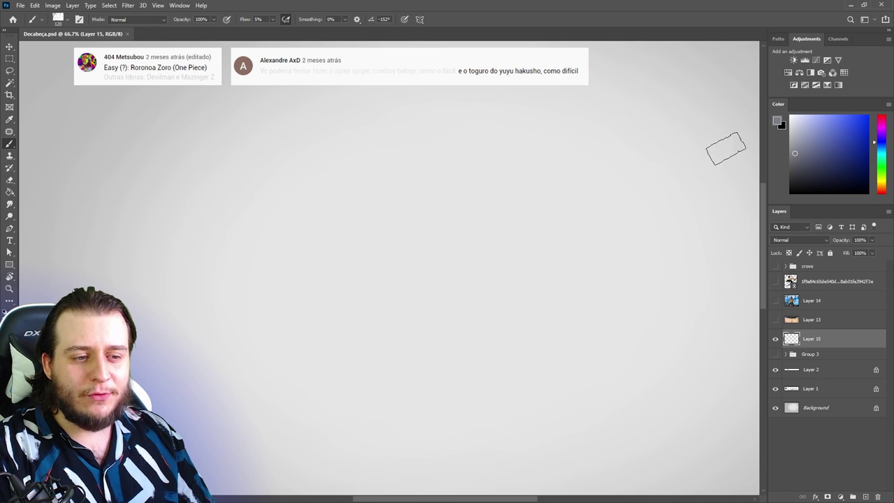
pyautogui.moveTo(401, 180)
pyautogui.mouseDown()
pyautogui.moveTo(524, 256)
pyautogui.moveTo(520, 310)
pyautogui.mouseUp()
pyautogui.hotkey('ctrl', 'z')
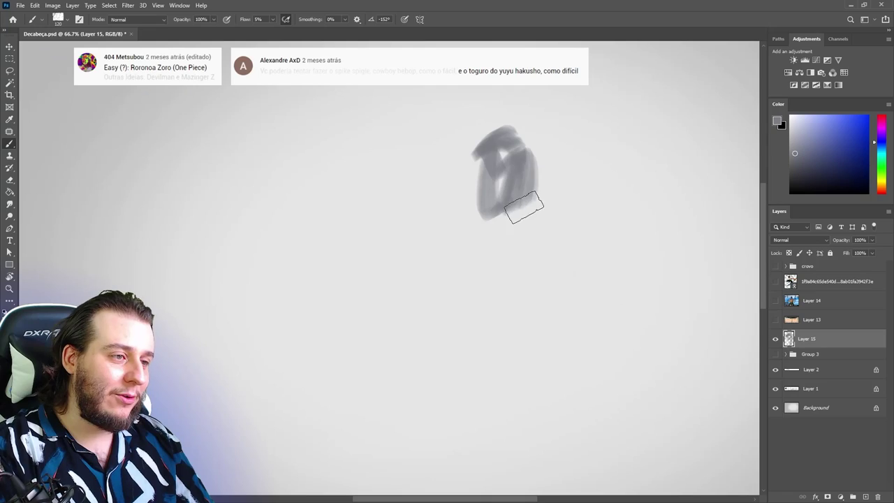
# Step: Block in a broad-shouldered figure with arms and torso in grey, plus a smaller figure perched on its shoulder
pyautogui.moveTo(522, 205)
pyautogui.mouseDown()
pyautogui.moveTo(501, 217)
pyautogui.moveTo(506, 233)
pyautogui.moveTo(553, 263)
pyautogui.moveTo(621, 265)
pyautogui.moveTo(530, 269)
pyautogui.moveTo(654, 266)
pyautogui.moveTo(545, 423)
pyautogui.mouseUp()
pyautogui.moveTo(355, 269)
pyautogui.mouseDown()
pyautogui.moveTo(399, 305)
pyautogui.moveTo(389, 434)
pyautogui.mouseUp()
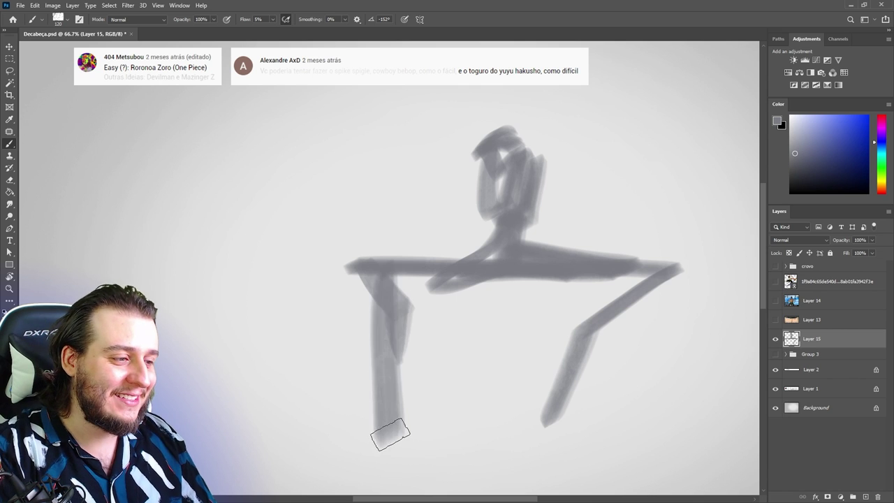
pyautogui.moveTo(388, 285); pyautogui.dragTo(353, 426)
pyautogui.moveTo(618, 295)
pyautogui.mouseDown()
pyautogui.moveTo(646, 414)
pyautogui.moveTo(606, 422)
pyautogui.mouseUp()
pyautogui.moveTo(641, 427); pyautogui.dragTo(573, 479)
pyautogui.moveTo(609, 417)
pyautogui.mouseDown()
pyautogui.moveTo(551, 462)
pyautogui.moveTo(506, 458)
pyautogui.moveTo(473, 299)
pyautogui.moveTo(443, 385)
pyautogui.moveTo(514, 478)
pyautogui.moveTo(335, 455)
pyautogui.moveTo(353, 489)
pyautogui.mouseUp()
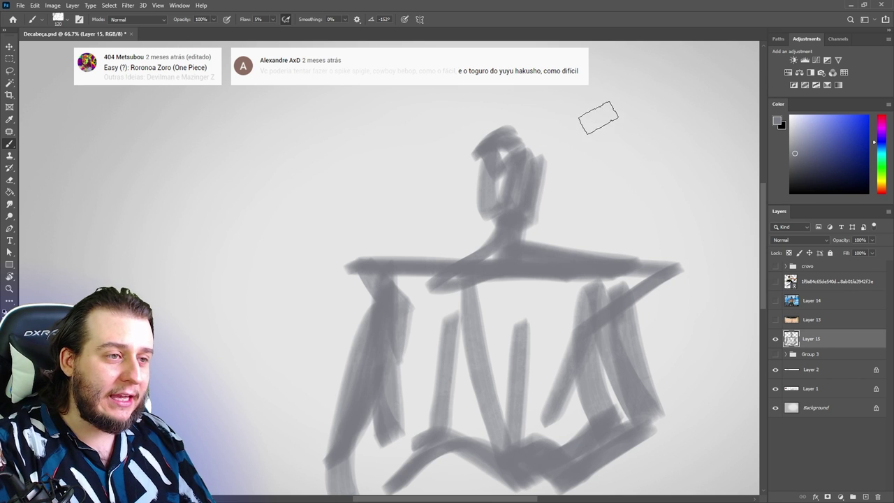
pyautogui.moveTo(597, 118)
pyautogui.mouseDown()
pyautogui.moveTo(582, 116)
pyautogui.moveTo(593, 97)
pyautogui.moveTo(601, 129)
pyautogui.moveTo(666, 152)
pyautogui.moveTo(587, 148)
pyautogui.moveTo(556, 179)
pyautogui.moveTo(525, 241)
pyautogui.moveTo(608, 149)
pyautogui.moveTo(613, 199)
pyautogui.moveTo(634, 170)
pyautogui.moveTo(559, 259)
pyautogui.moveTo(682, 239)
pyautogui.moveTo(637, 273)
pyautogui.moveTo(650, 302)
pyautogui.moveTo(696, 167)
pyautogui.moveTo(730, 268)
pyautogui.moveTo(714, 276)
pyautogui.moveTo(719, 300)
pyautogui.mouseUp()
pyautogui.press('e')
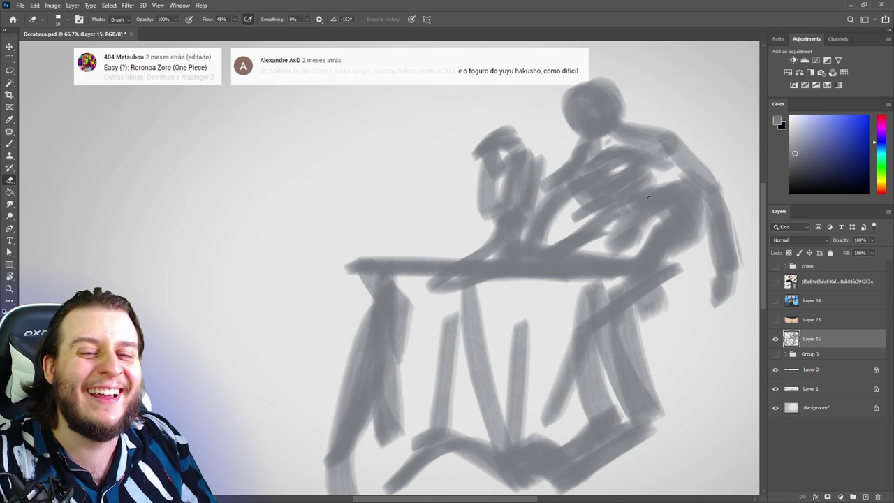
# Step: Scale the whole grey block-in down slightly so both figures fit further inside the canvas
pyautogui.hotkey('ctrl', 't')
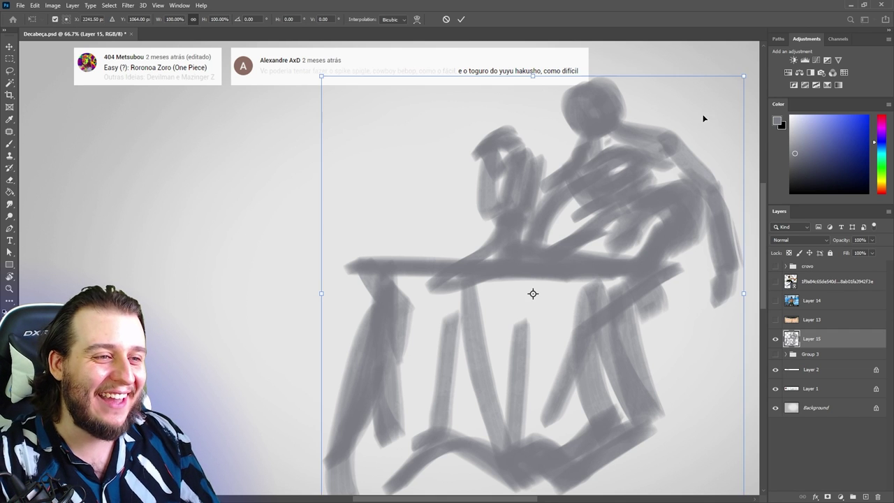
pyautogui.moveTo(724, 94)
pyautogui.mouseDown()
pyautogui.moveTo(622, 120)
pyautogui.moveTo(636, 111)
pyautogui.mouseUp()
pyautogui.press('Return')
# Step: Add a brimmed cap to the large figure, enlarge the smaller figure's head with hair, and erase along its edges
pyautogui.press('b')
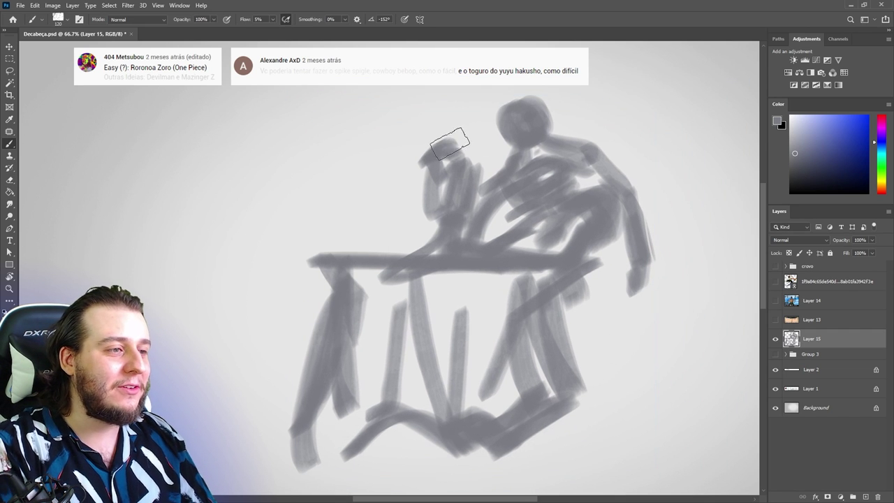
pyautogui.moveTo(430, 134)
pyautogui.mouseDown()
pyautogui.moveTo(449, 150)
pyautogui.moveTo(419, 223)
pyautogui.moveTo(455, 149)
pyautogui.moveTo(404, 168)
pyautogui.mouseUp()
pyautogui.moveTo(440, 210)
pyautogui.mouseDown()
pyautogui.moveTo(452, 261)
pyautogui.moveTo(356, 262)
pyautogui.moveTo(413, 279)
pyautogui.moveTo(311, 272)
pyautogui.moveTo(520, 328)
pyautogui.moveTo(539, 418)
pyautogui.moveTo(479, 431)
pyautogui.moveTo(504, 475)
pyautogui.mouseUp()
pyautogui.moveTo(500, 155)
pyautogui.mouseDown()
pyautogui.moveTo(506, 102)
pyautogui.moveTo(496, 168)
pyautogui.moveTo(532, 104)
pyautogui.moveTo(558, 133)
pyautogui.mouseUp()
pyautogui.press('e')
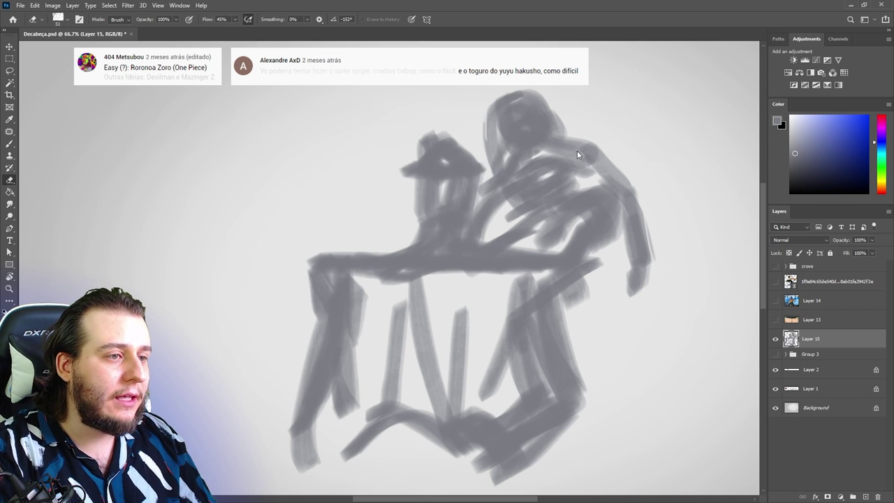
pyautogui.moveTo(487, 92); pyautogui.dragTo(481, 147)
pyautogui.moveTo(520, 84)
pyautogui.mouseDown()
pyautogui.moveTo(497, 101)
pyautogui.moveTo(557, 114)
pyautogui.moveTo(561, 131)
pyautogui.mouseUp()
# Step: Thicken the large figure's arms and block in its fists in grey
pyautogui.press('b')
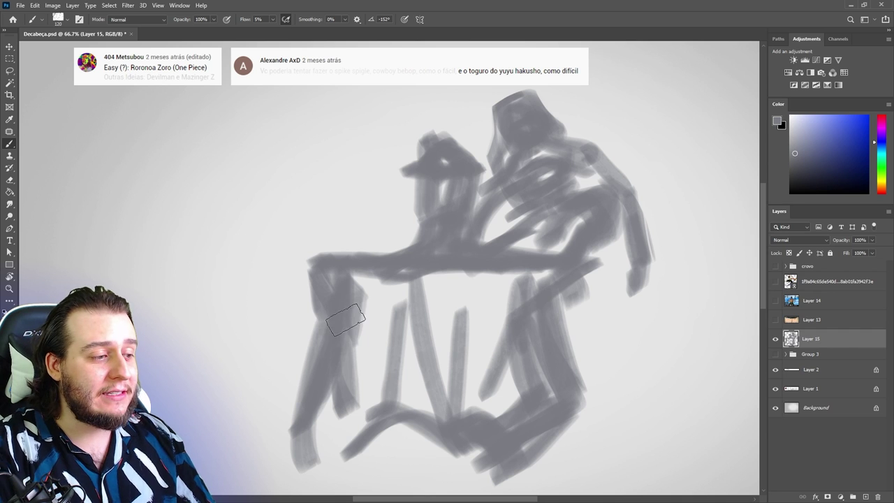
pyautogui.moveTo(347, 319); pyautogui.dragTo(342, 482)
pyautogui.moveTo(322, 418); pyautogui.dragTo(300, 463)
pyautogui.moveTo(293, 485); pyautogui.dragTo(312, 462)
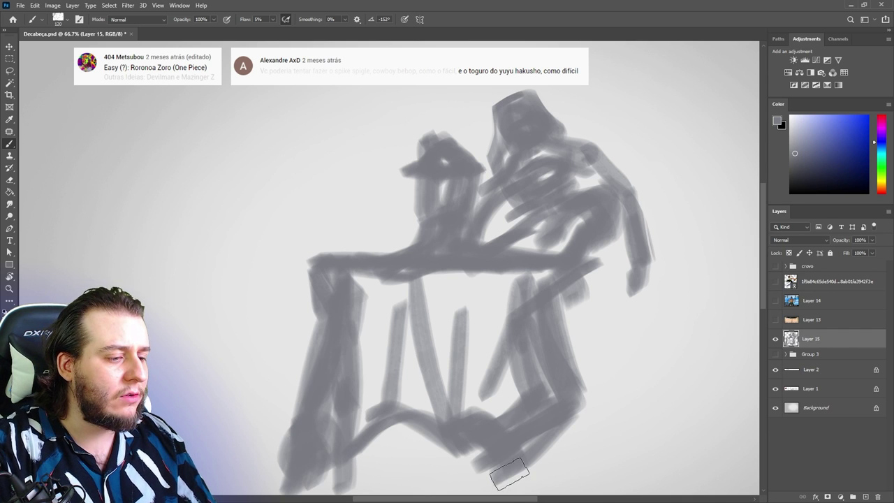
pyautogui.moveTo(510, 475); pyautogui.dragTo(501, 482)
# Step: Block in the large figure's torso, waist and upper legs in grey, erasing a light gap across the midsection
pyautogui.moveTo(495, 370); pyautogui.dragTo(497, 400)
pyautogui.moveTo(422, 387)
pyautogui.mouseDown()
pyautogui.moveTo(454, 431)
pyautogui.moveTo(334, 447)
pyautogui.mouseUp()
pyautogui.moveTo(446, 432)
pyautogui.mouseDown()
pyautogui.moveTo(407, 437)
pyautogui.moveTo(386, 420)
pyautogui.moveTo(427, 426)
pyautogui.moveTo(386, 432)
pyautogui.moveTo(357, 473)
pyautogui.moveTo(391, 488)
pyautogui.moveTo(448, 443)
pyautogui.moveTo(447, 489)
pyautogui.mouseUp()
pyautogui.moveTo(517, 343)
pyautogui.mouseDown()
pyautogui.moveTo(558, 405)
pyautogui.moveTo(535, 410)
pyautogui.moveTo(565, 365)
pyautogui.moveTo(520, 460)
pyautogui.moveTo(497, 471)
pyautogui.moveTo(447, 412)
pyautogui.mouseUp()
pyautogui.press('e')
pyautogui.moveTo(426, 373)
pyautogui.mouseDown()
pyautogui.moveTo(469, 415)
pyautogui.moveTo(442, 404)
pyautogui.moveTo(442, 414)
pyautogui.moveTo(473, 414)
pyautogui.moveTo(477, 404)
pyautogui.moveTo(420, 334)
pyautogui.moveTo(403, 349)
pyautogui.moveTo(458, 262)
pyautogui.moveTo(437, 240)
pyautogui.moveTo(435, 279)
pyautogui.moveTo(476, 282)
pyautogui.moveTo(460, 336)
pyautogui.moveTo(442, 260)
pyautogui.moveTo(396, 344)
pyautogui.moveTo(393, 338)
pyautogui.moveTo(407, 356)
pyautogui.mouseUp()
pyautogui.press('b')
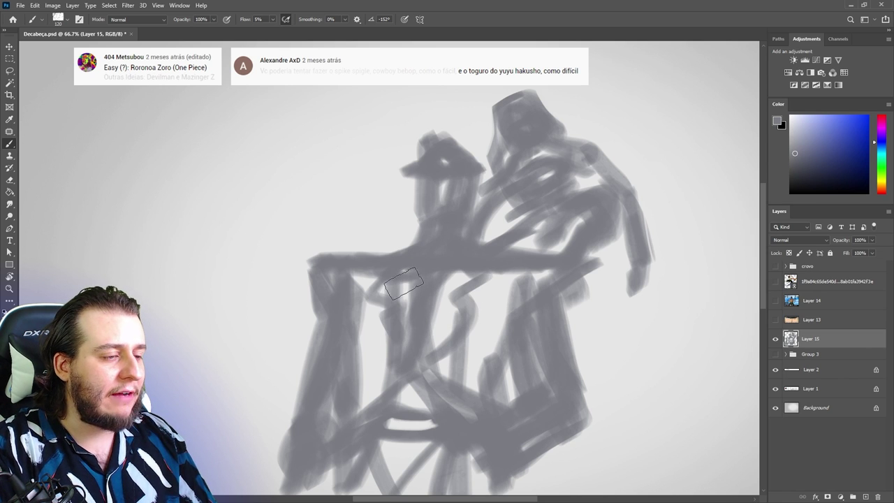
# Step: Erase light shapes into the large figure's face and upper chest
pyautogui.press('e')
pyautogui.moveTo(430, 244)
pyautogui.mouseDown()
pyautogui.moveTo(466, 221)
pyautogui.moveTo(419, 257)
pyautogui.moveTo(460, 221)
pyautogui.moveTo(412, 200)
pyautogui.moveTo(434, 183)
pyautogui.moveTo(437, 230)
pyautogui.mouseUp()
pyautogui.press('b')
pyautogui.press('e')
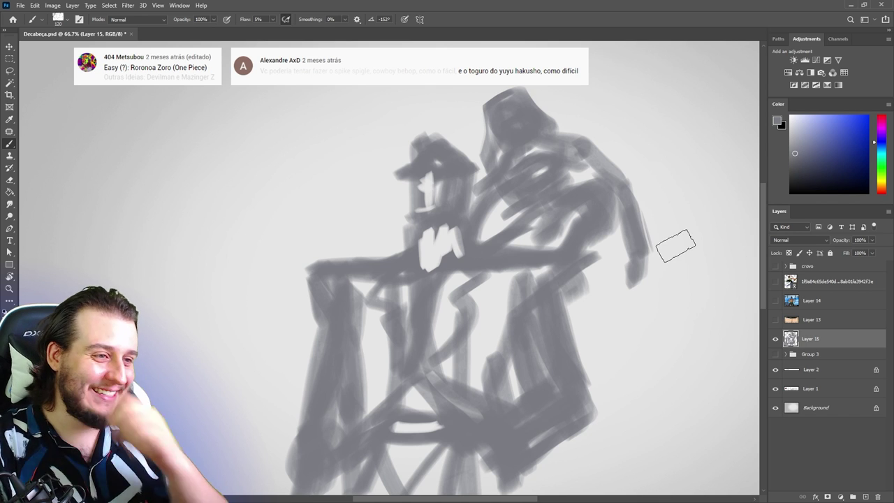
# Step: Erase light shapes for the smaller figure's face, chest and forearm, and touch up the forearm with grey
pyautogui.press('e')
pyautogui.moveTo(511, 152)
pyautogui.mouseDown()
pyautogui.moveTo(537, 155)
pyautogui.moveTo(532, 192)
pyautogui.mouseUp()
pyautogui.moveTo(542, 143); pyautogui.dragTo(531, 190)
pyautogui.moveTo(516, 154); pyautogui.dragTo(534, 186)
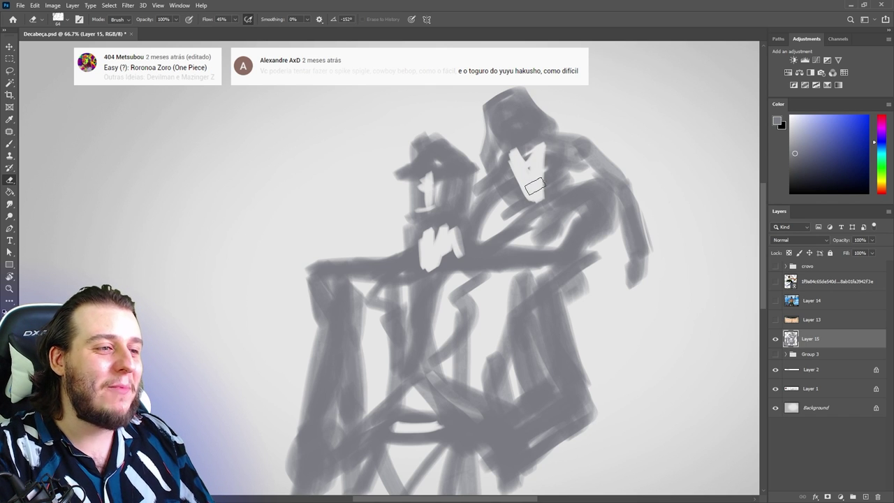
pyautogui.moveTo(504, 127)
pyautogui.mouseDown()
pyautogui.moveTo(510, 121)
pyautogui.moveTo(521, 138)
pyautogui.mouseUp()
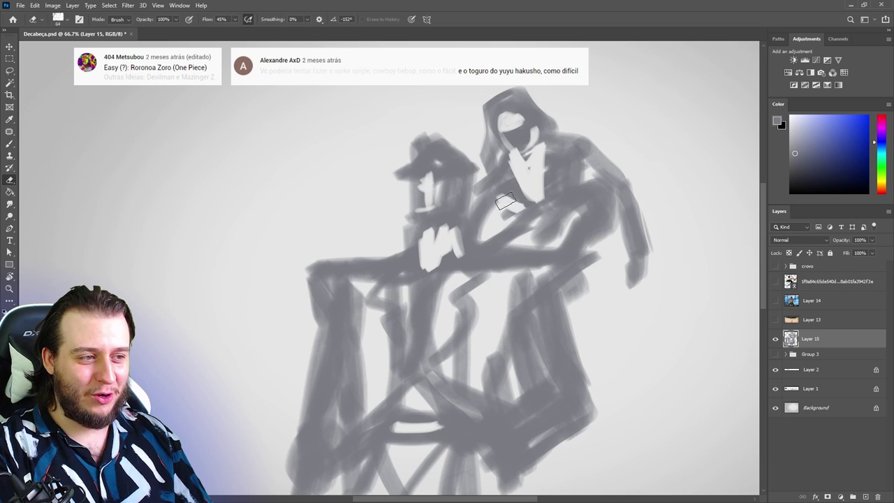
pyautogui.moveTo(505, 203); pyautogui.dragTo(523, 209)
pyautogui.press('b')
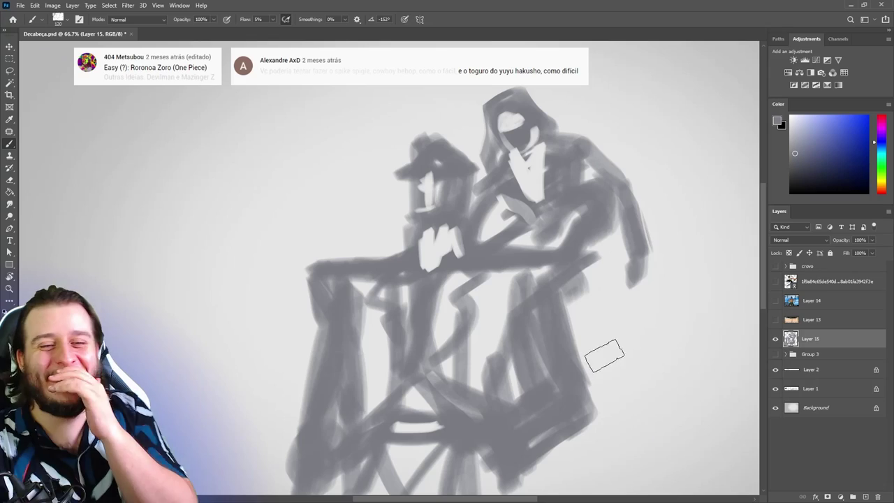
# Step: Lower the block-in layer's opacity, add a new layer above it, and choose a small brush with a near-black color
pyautogui.moveTo(871, 240); pyautogui.dragTo(843, 254)
pyautogui.click(865, 496)
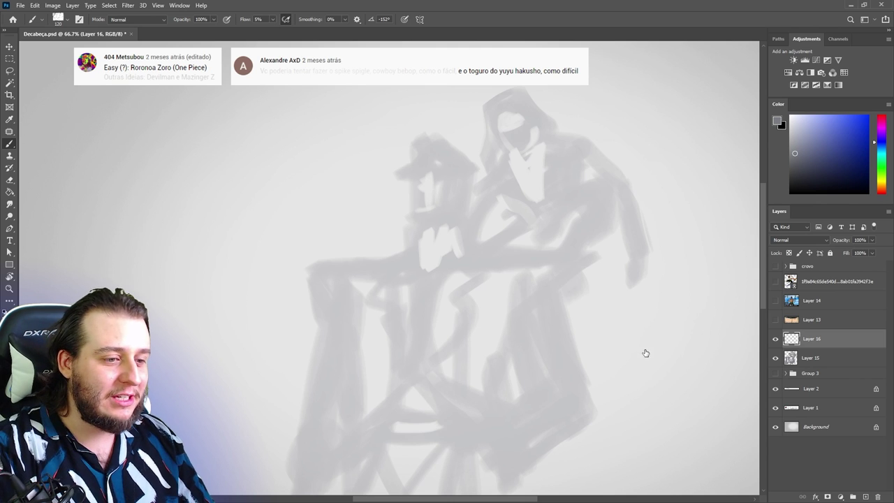
pyautogui.press('.')
pyautogui.click(816, 183)
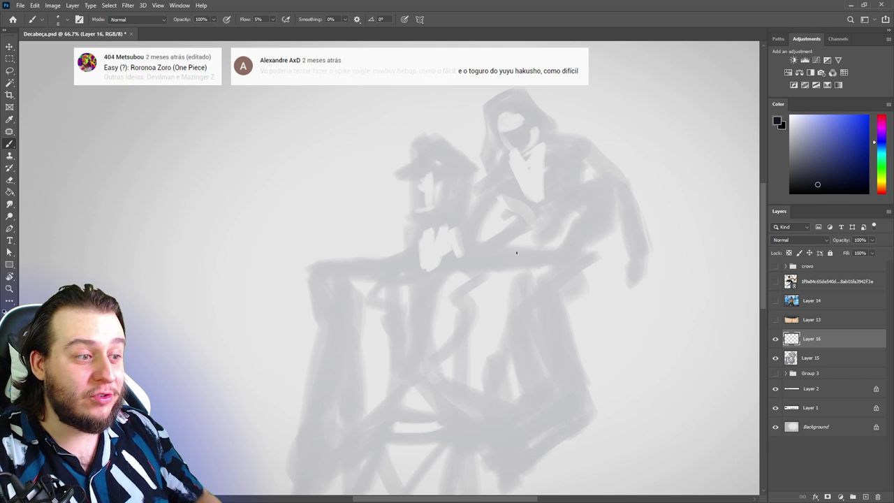
# Step: Set the line brush's flow to 31% and try strokes over the faded block-in, undoing each one
pyautogui.moveTo(517, 253); pyautogui.dragTo(522, 389)
pyautogui.hotkey('ctrl', 'z')
pyautogui.moveTo(272, 20); pyautogui.dragTo(283, 37)
pyautogui.moveTo(447, 253); pyautogui.dragTo(511, 294)
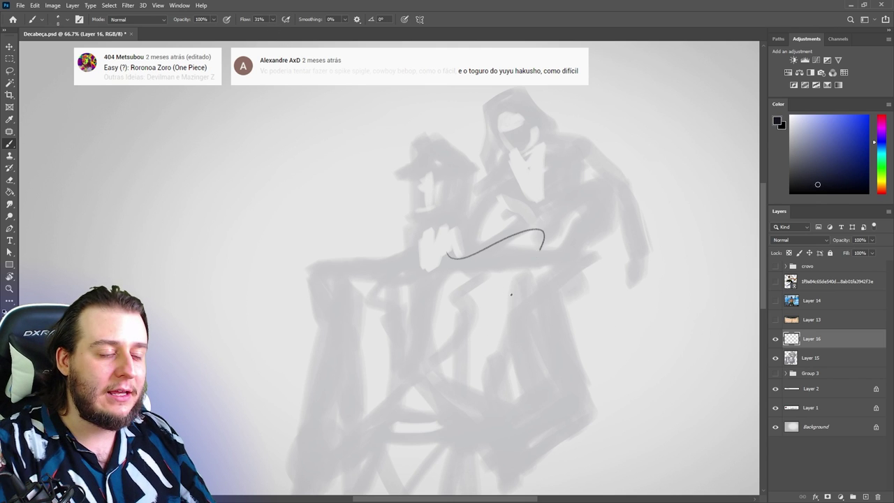
pyautogui.hotkey('ctrl', 'z')
pyautogui.press('z')
pyautogui.click(472, 188)
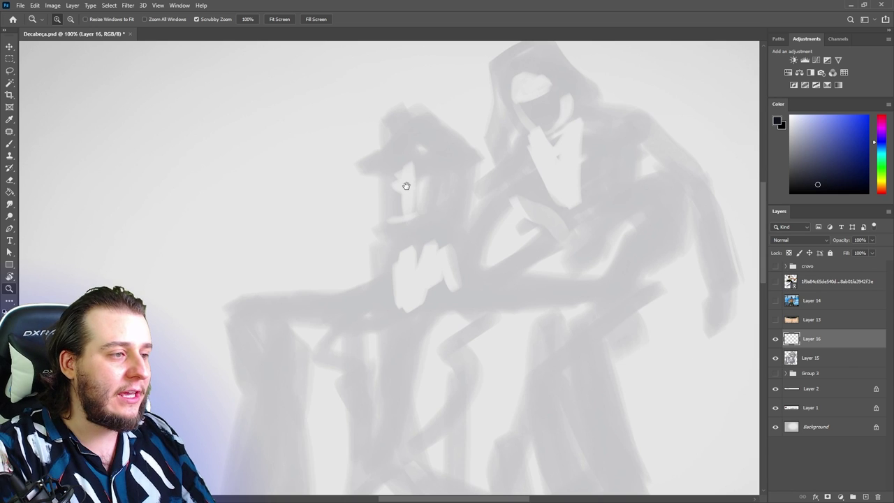
pyautogui.moveTo(406, 186); pyautogui.dragTo(447, 159)
pyautogui.press('b')
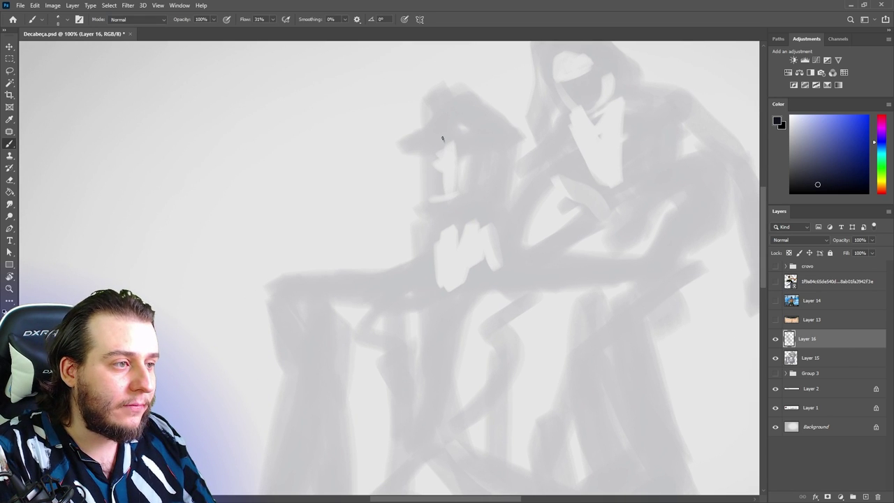
# Step: Draw the large figure's nose and a pair of dark, angular sunglasses with the temple arm over the faded block-in
pyautogui.moveTo(444, 136); pyautogui.dragTo(440, 164)
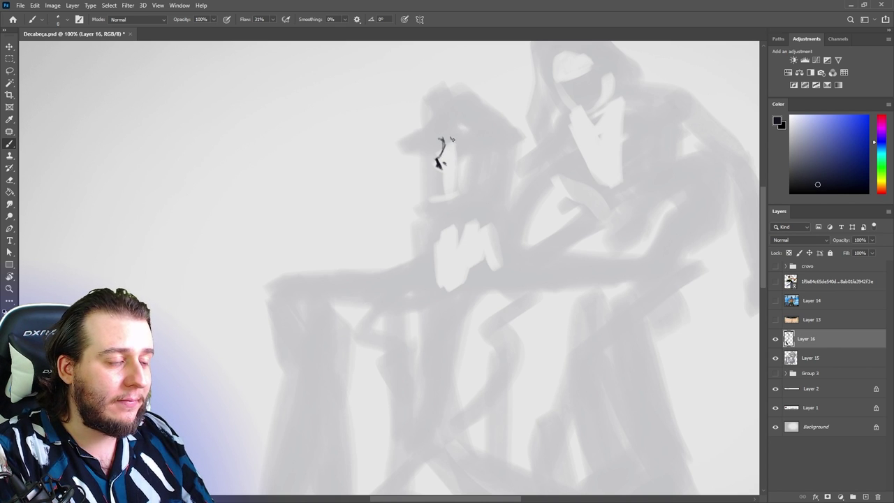
pyautogui.moveTo(433, 139)
pyautogui.mouseDown()
pyautogui.moveTo(455, 139)
pyautogui.moveTo(406, 138)
pyautogui.moveTo(423, 157)
pyautogui.moveTo(494, 133)
pyautogui.moveTo(469, 136)
pyautogui.moveTo(427, 153)
pyautogui.moveTo(493, 138)
pyautogui.mouseUp()
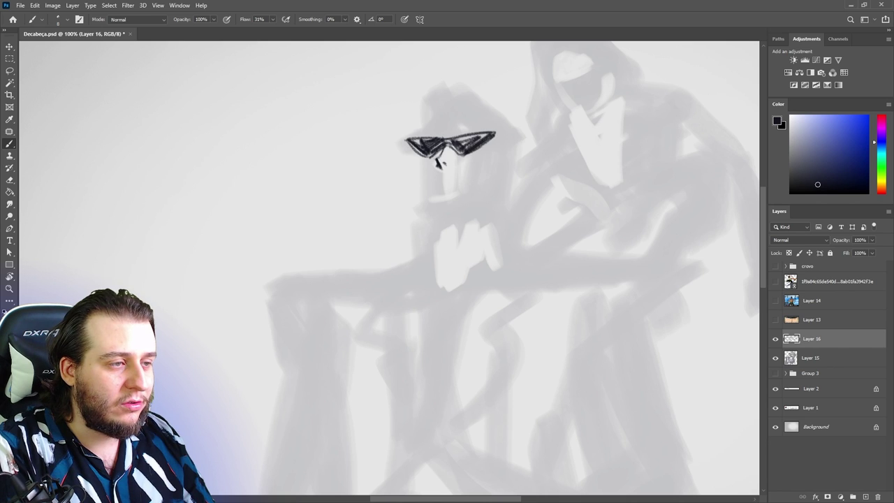
pyautogui.moveTo(494, 139); pyautogui.dragTo(510, 152)
# Step: Outline the large figure's jaw and chin, reworking the line along the ear side of the face
pyautogui.moveTo(418, 154)
pyautogui.mouseDown()
pyautogui.moveTo(433, 215)
pyautogui.moveTo(482, 186)
pyautogui.moveTo(477, 197)
pyautogui.moveTo(488, 193)
pyautogui.mouseUp()
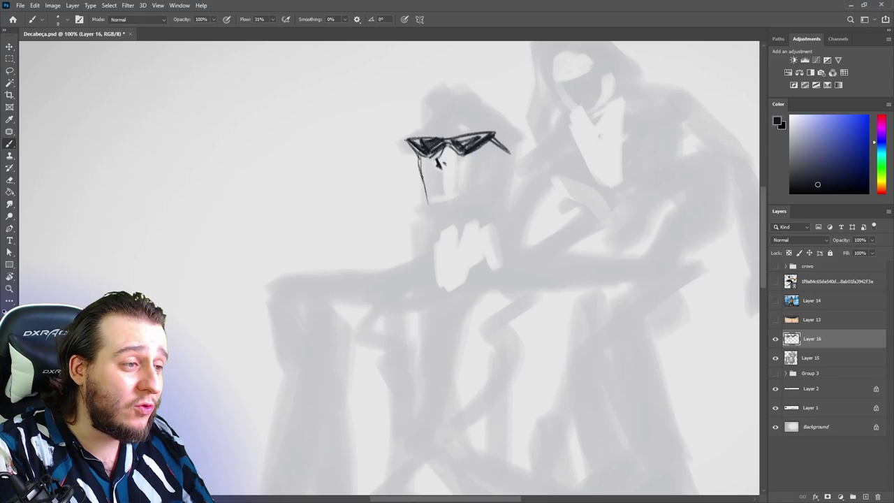
pyautogui.press('e')
pyautogui.press('b')
pyautogui.moveTo(497, 148); pyautogui.dragTo(488, 192)
pyautogui.moveTo(498, 148); pyautogui.dragTo(491, 193)
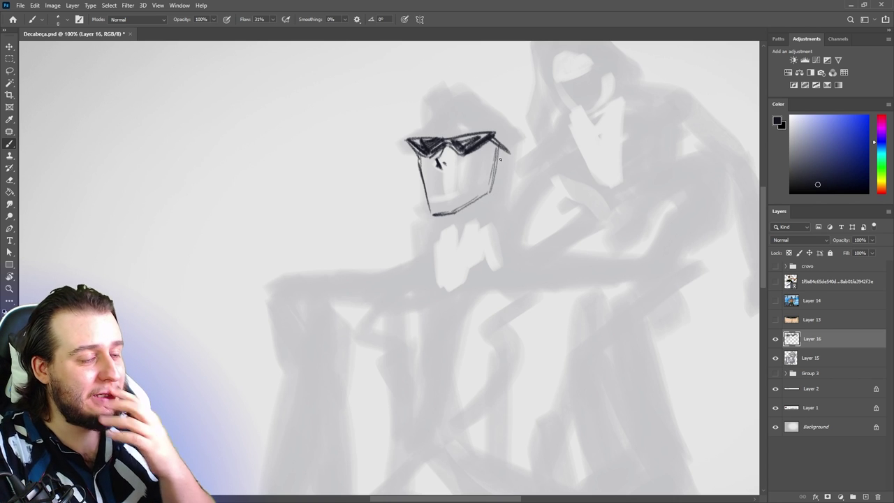
# Step: Complete the head's line work with the ear and its inner folds, the mouth, and a thin skull outline above the sunglasses
pyautogui.moveTo(497, 160); pyautogui.dragTo(513, 153)
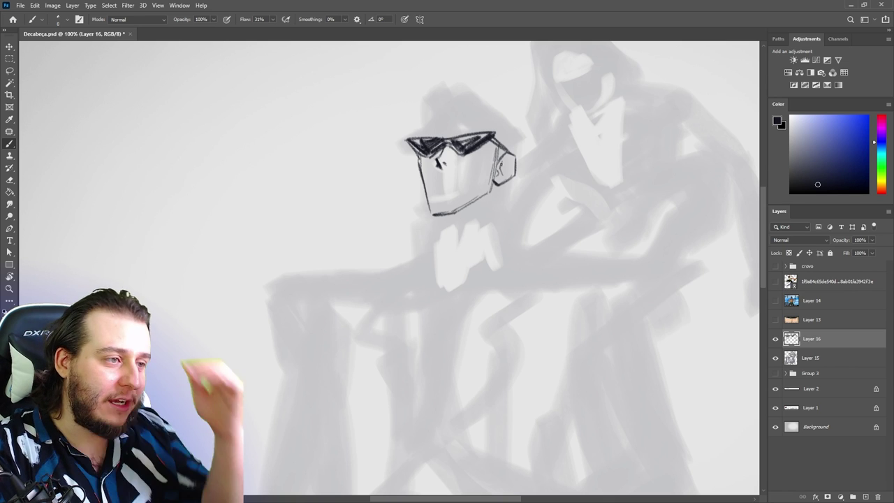
pyautogui.moveTo(500, 165)
pyautogui.mouseDown()
pyautogui.moveTo(509, 156)
pyautogui.moveTo(501, 178)
pyautogui.mouseUp()
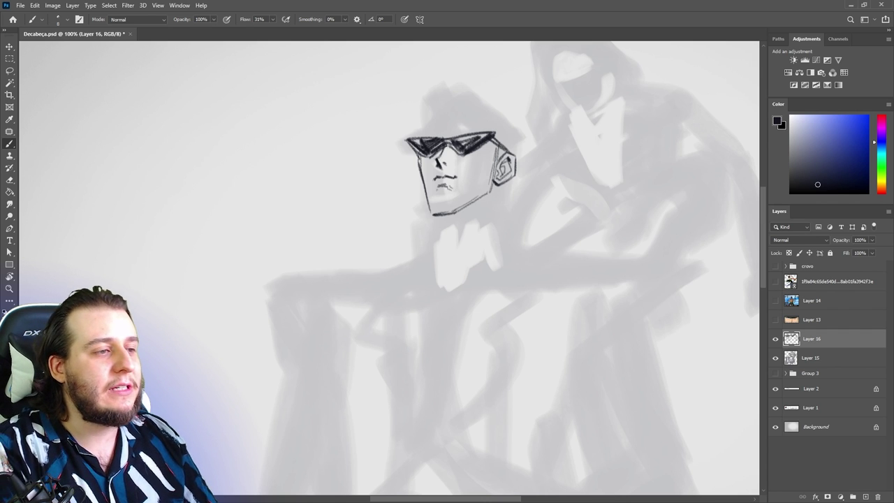
pyautogui.moveTo(445, 145)
pyautogui.mouseDown()
pyautogui.moveTo(423, 125)
pyautogui.moveTo(434, 111)
pyautogui.mouseUp()
pyautogui.moveTo(443, 105); pyautogui.dragTo(496, 114)
pyautogui.moveTo(508, 131); pyautogui.dragTo(509, 142)
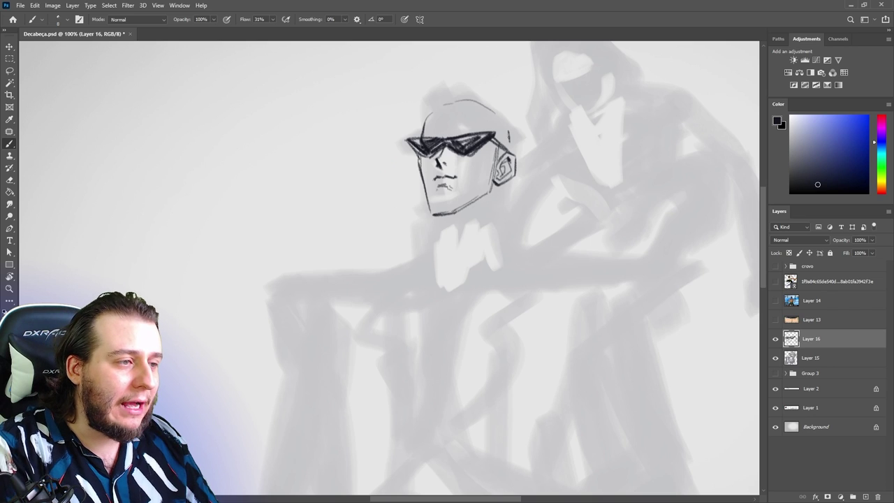
# Step: Draw the thick neck below the jaw, with the throat detail, side muscle line and collarbone hollow
pyautogui.moveTo(437, 215); pyautogui.dragTo(463, 216)
pyautogui.moveTo(444, 220); pyautogui.dragTo(450, 247)
pyautogui.moveTo(449, 242)
pyautogui.mouseDown()
pyautogui.moveTo(454, 250)
pyautogui.moveTo(461, 242)
pyautogui.mouseUp()
pyautogui.moveTo(456, 251)
pyautogui.mouseDown()
pyautogui.moveTo(464, 246)
pyautogui.moveTo(456, 257)
pyautogui.mouseUp()
pyautogui.moveTo(433, 216); pyautogui.dragTo(431, 268)
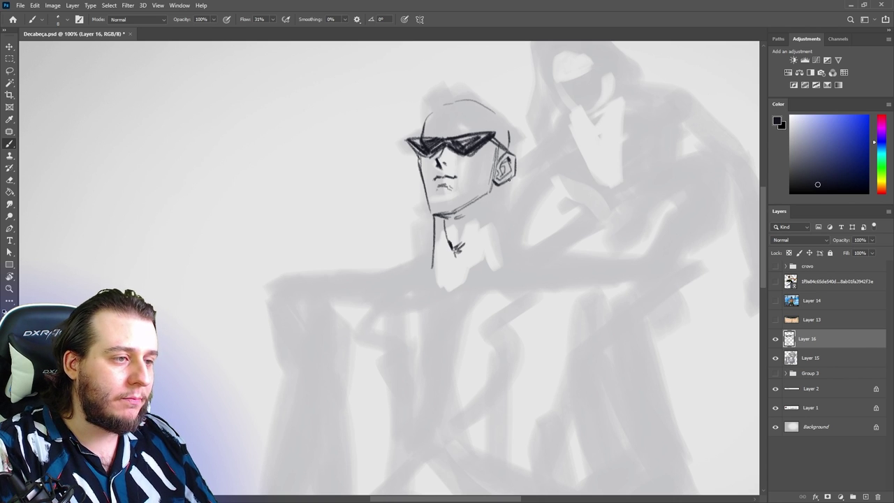
pyautogui.moveTo(509, 177); pyautogui.dragTo(516, 260)
pyautogui.moveTo(501, 199)
pyautogui.mouseDown()
pyautogui.moveTo(483, 280)
pyautogui.moveTo(443, 283)
pyautogui.moveTo(454, 295)
pyautogui.moveTo(475, 282)
pyautogui.mouseUp()
pyautogui.moveTo(435, 279); pyautogui.dragTo(461, 288)
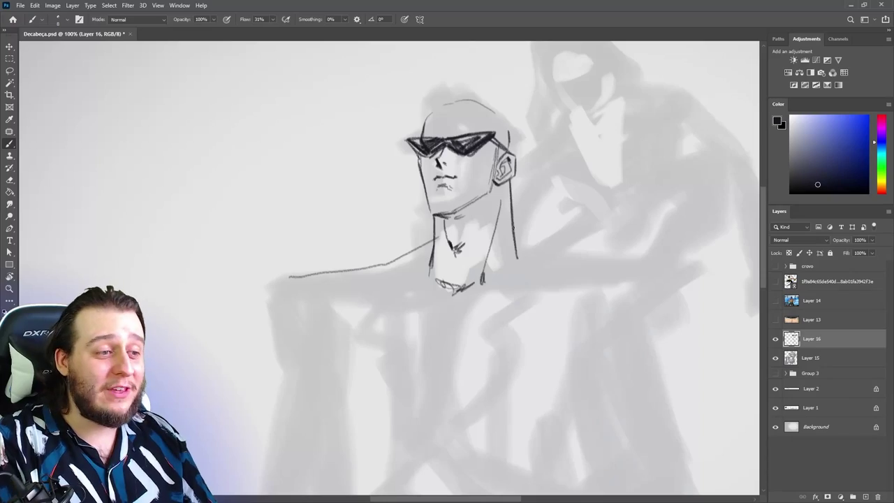
# Step: Draw the shoulder line on the ear side of the neck, refining its outer slope and marking the shoulder's underside
pyautogui.moveTo(513, 229)
pyautogui.mouseDown()
pyautogui.moveTo(576, 267)
pyautogui.moveTo(682, 286)
pyautogui.mouseUp()
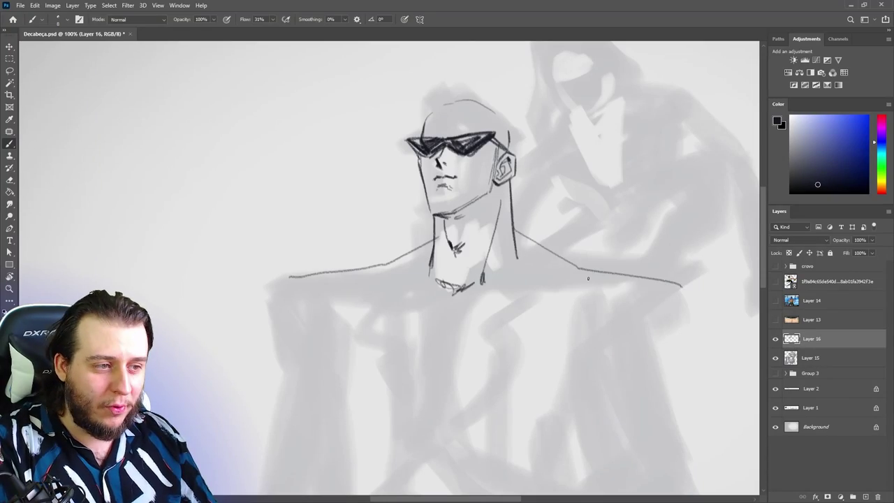
pyautogui.press('e')
pyautogui.moveTo(581, 270)
pyautogui.mouseDown()
pyautogui.moveTo(680, 285)
pyautogui.moveTo(691, 276)
pyautogui.moveTo(667, 295)
pyautogui.mouseUp()
pyautogui.press('b')
pyautogui.moveTo(690, 284); pyautogui.dragTo(667, 300)
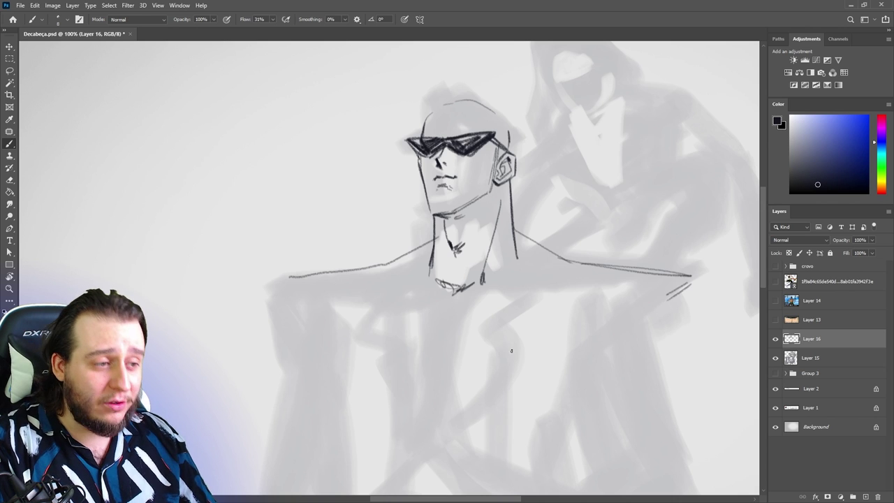
# Step: Clean up the base of the neck and redraw the collarbone hollow with darker strokes, undoing the stray ones
pyautogui.press('e')
pyautogui.moveTo(430, 263); pyautogui.dragTo(429, 276)
pyautogui.press('b')
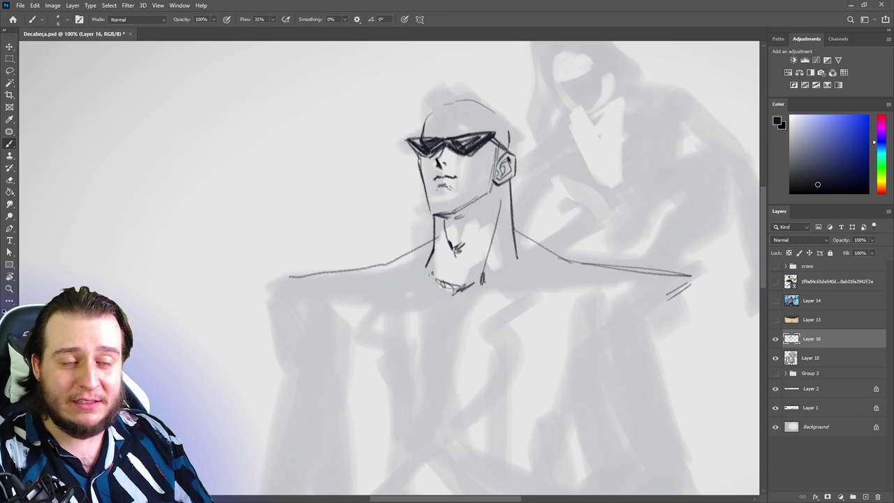
pyautogui.hotkey('ctrl', 'z')
pyautogui.hotkey('ctrl', 'z')
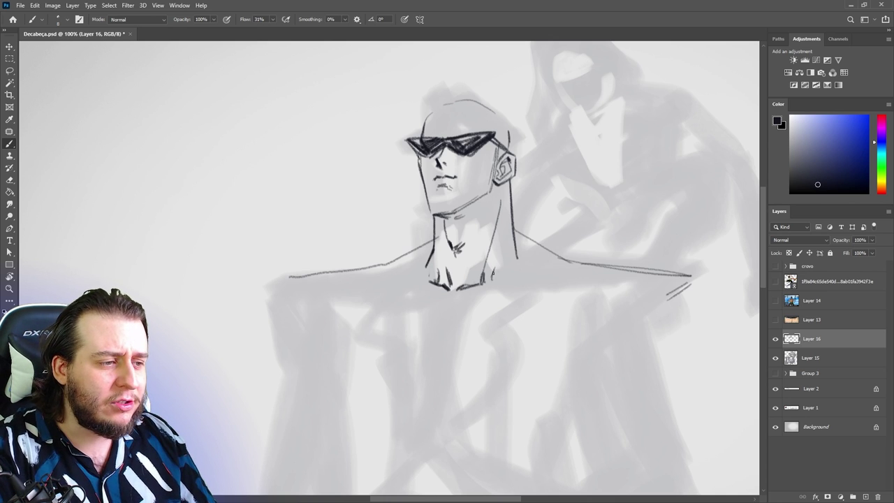
pyautogui.hotkey('ctrl', 'z')
pyautogui.moveTo(487, 266); pyautogui.dragTo(485, 280)
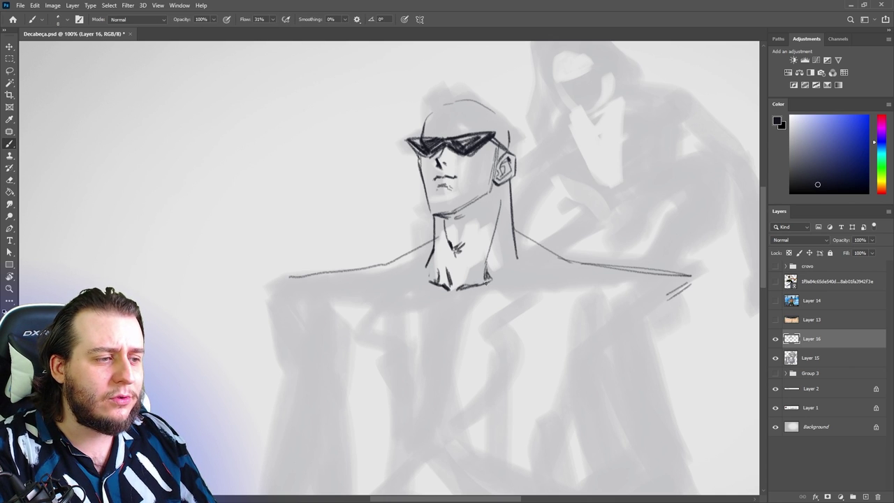
pyautogui.hotkey('ctrl', 'z')
# Step: Trim the lower end of the neck's rear line, and darken the strokes under the jaw and down the neck's front edge
pyautogui.press('e')
pyautogui.moveTo(523, 254); pyautogui.dragTo(518, 253)
pyautogui.press('b')
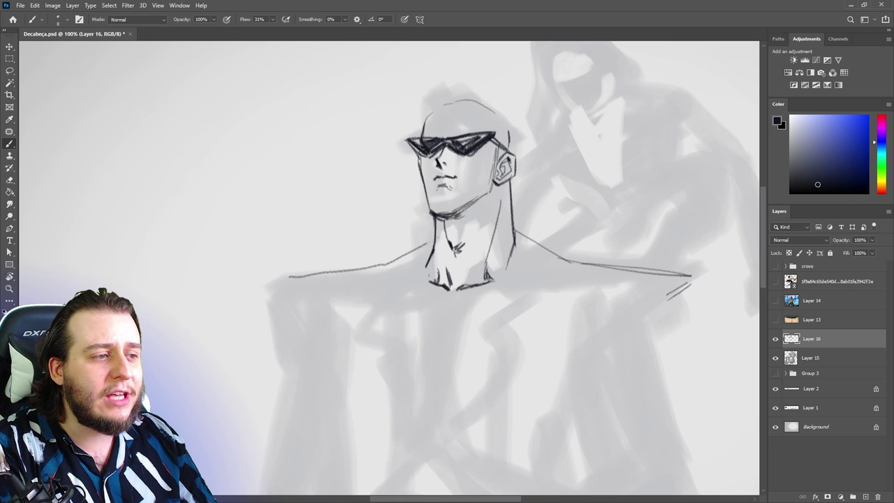
pyautogui.moveTo(458, 218); pyautogui.dragTo(486, 195)
pyautogui.moveTo(436, 219)
pyautogui.mouseDown()
pyautogui.moveTo(437, 257)
pyautogui.moveTo(427, 265)
pyautogui.mouseUp()
pyautogui.press('e')
pyautogui.press('b')
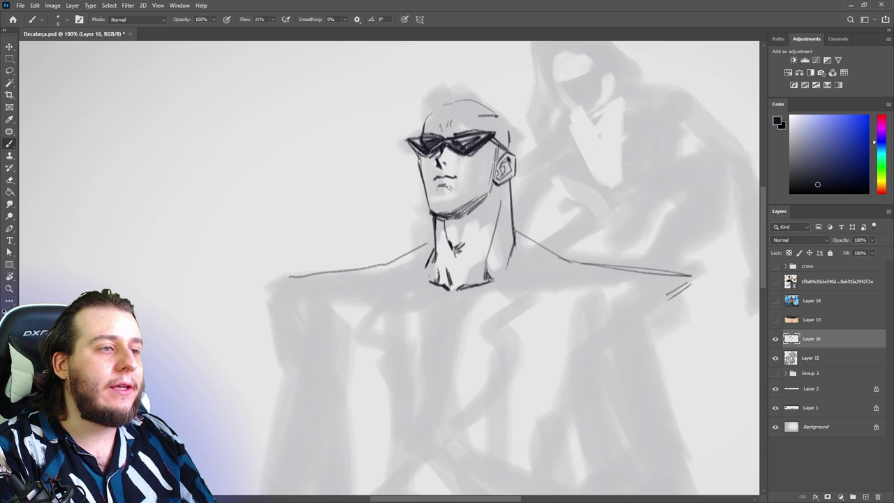
# Step: Redraw the pointed hairline across the forehead and temple, and shade the hair at the side of the head
pyautogui.hotkey('ctrl', 'z')
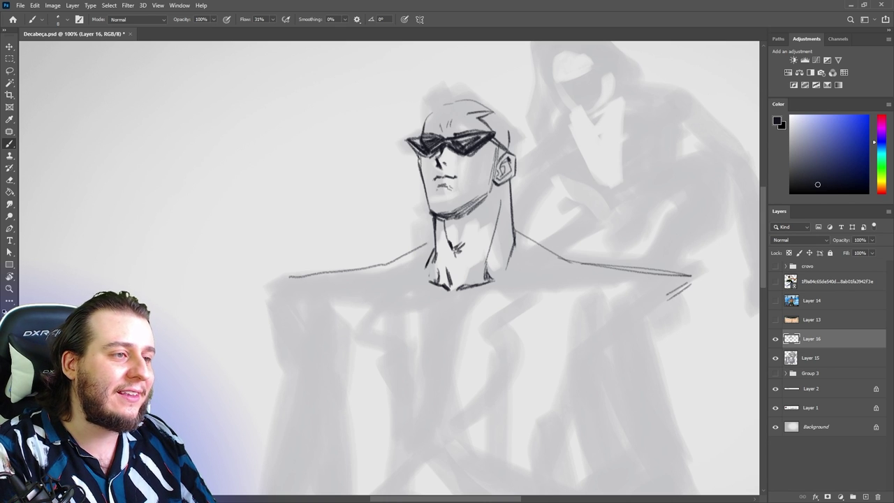
pyautogui.moveTo(429, 113); pyautogui.dragTo(460, 110)
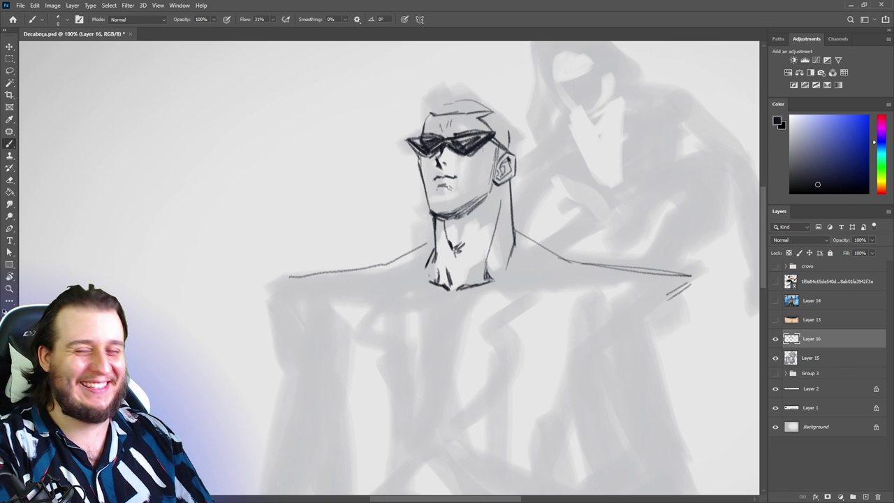
pyautogui.hotkey('ctrl', 's')
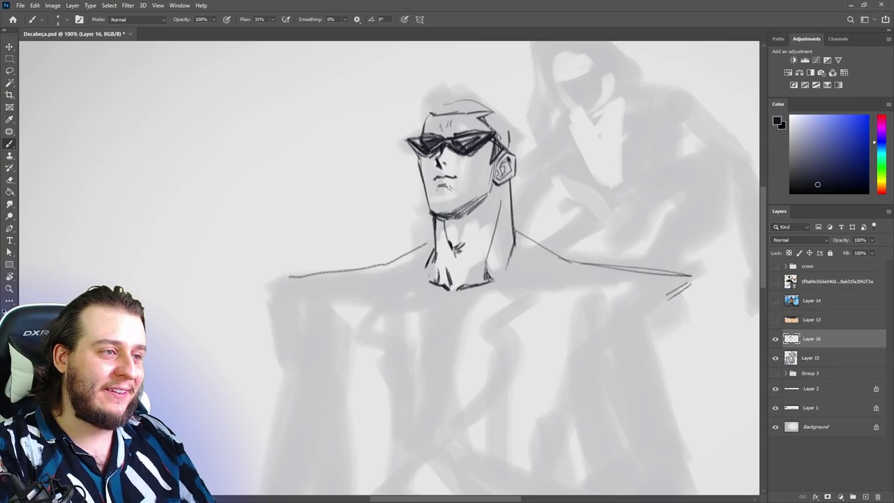
pyautogui.moveTo(486, 117)
pyautogui.mouseDown()
pyautogui.moveTo(497, 144)
pyautogui.moveTo(509, 147)
pyautogui.mouseUp()
# Step: Try outlining the swept-back hair volume on top of the head, undoing each attempt
pyautogui.moveTo(434, 115)
pyautogui.mouseDown()
pyautogui.moveTo(437, 93)
pyautogui.moveTo(497, 111)
pyautogui.mouseUp()
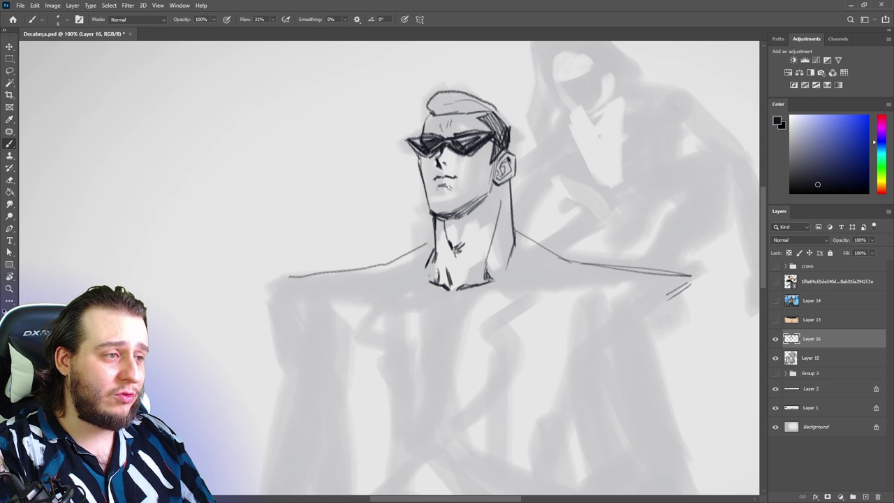
pyautogui.hotkey('ctrl', 'z')
pyautogui.hotkey('ctrl', 'z')
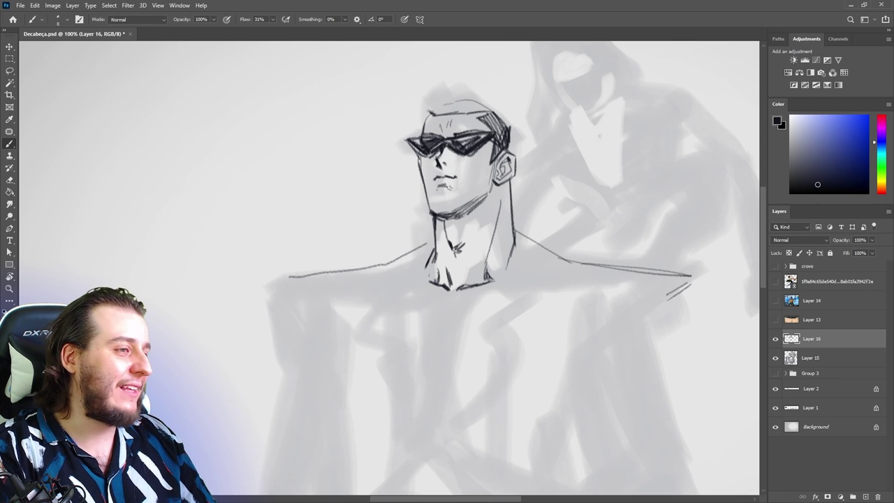
pyautogui.moveTo(429, 113); pyautogui.dragTo(497, 112)
pyautogui.hotkey('ctrl', 'z')
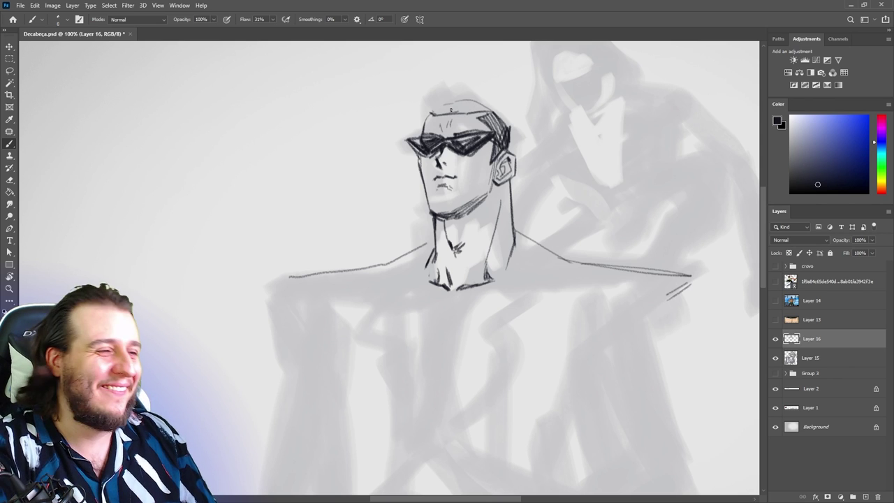
# Step: Outline the short, swept-back hair on top of the head and fill it and the side hair with dark strokes
pyautogui.moveTo(425, 113); pyautogui.dragTo(517, 132)
pyautogui.moveTo(431, 103)
pyautogui.mouseDown()
pyautogui.moveTo(455, 97)
pyautogui.moveTo(492, 110)
pyautogui.moveTo(491, 91)
pyautogui.moveTo(440, 88)
pyautogui.moveTo(502, 109)
pyautogui.mouseUp()
pyautogui.press('e')
pyautogui.press('b')
pyautogui.moveTo(427, 104)
pyautogui.mouseDown()
pyautogui.moveTo(425, 126)
pyautogui.moveTo(418, 111)
pyautogui.mouseUp()
pyautogui.press('e')
pyautogui.press('b')
pyautogui.moveTo(444, 114)
pyautogui.mouseDown()
pyautogui.moveTo(497, 111)
pyautogui.moveTo(473, 111)
pyautogui.moveTo(506, 141)
pyautogui.moveTo(493, 161)
pyautogui.mouseUp()
pyautogui.moveTo(508, 128); pyautogui.dragTo(510, 148)
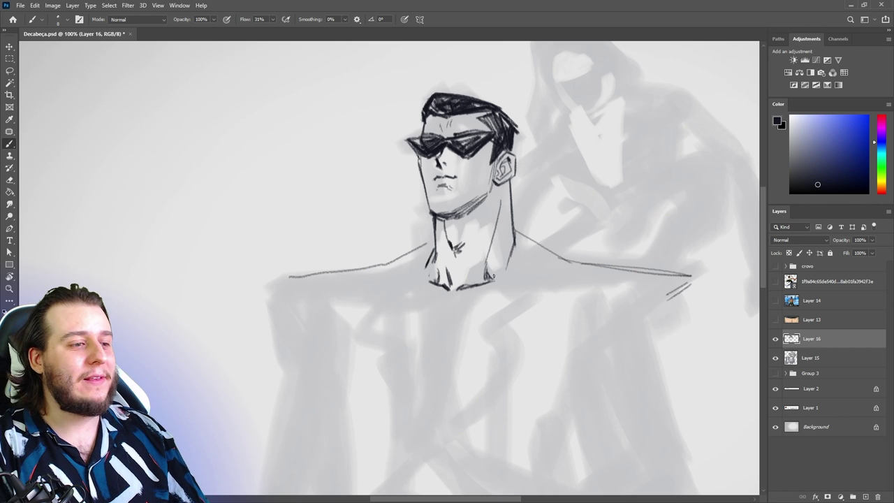
# Step: Draw the jacket's deep V-shaped opening from the neck down to the waist, with a rounded shirt neckline inside it
pyautogui.moveTo(515, 242); pyautogui.dragTo(435, 415)
pyautogui.moveTo(489, 307); pyautogui.dragTo(427, 426)
pyautogui.moveTo(432, 252); pyautogui.dragTo(422, 427)
pyautogui.moveTo(423, 292)
pyautogui.mouseDown()
pyautogui.moveTo(490, 293)
pyautogui.moveTo(485, 299)
pyautogui.mouseUp()
pyautogui.moveTo(431, 423)
pyautogui.mouseDown()
pyautogui.moveTo(448, 472)
pyautogui.moveTo(438, 439)
pyautogui.mouseUp()
pyautogui.press('e')
pyautogui.press('b')
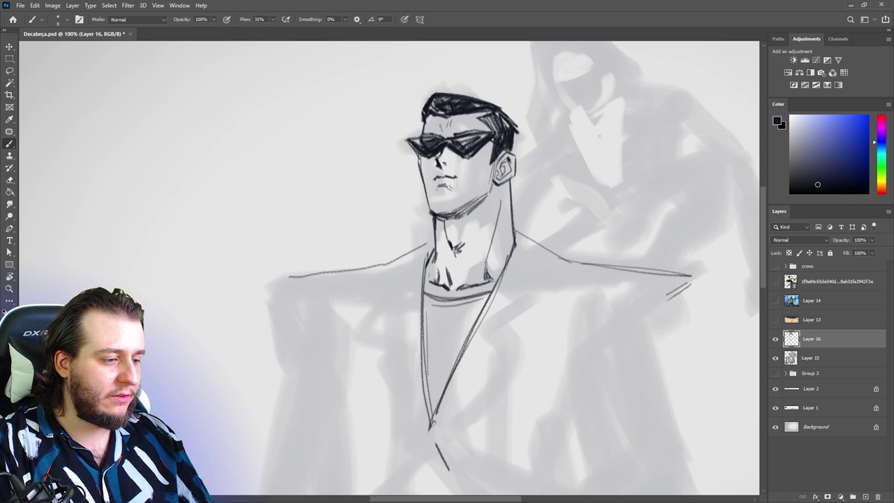
# Step: Refine the point where the jacket closes with a button, and draw the notched collar and lapel on the ear side
pyautogui.moveTo(438, 407); pyautogui.dragTo(427, 440)
pyautogui.press('e')
pyautogui.moveTo(437, 445)
pyautogui.mouseDown()
pyautogui.moveTo(445, 459)
pyautogui.moveTo(435, 437)
pyautogui.mouseUp()
pyautogui.press('b')
pyautogui.moveTo(434, 429)
pyautogui.mouseDown()
pyautogui.moveTo(459, 418)
pyautogui.moveTo(467, 438)
pyautogui.mouseUp()
pyautogui.moveTo(524, 236); pyautogui.dragTo(559, 289)
pyautogui.moveTo(562, 291); pyautogui.dragTo(528, 318)
pyautogui.moveTo(495, 286); pyautogui.dragTo(551, 344)
pyautogui.moveTo(552, 345); pyautogui.dragTo(439, 424)
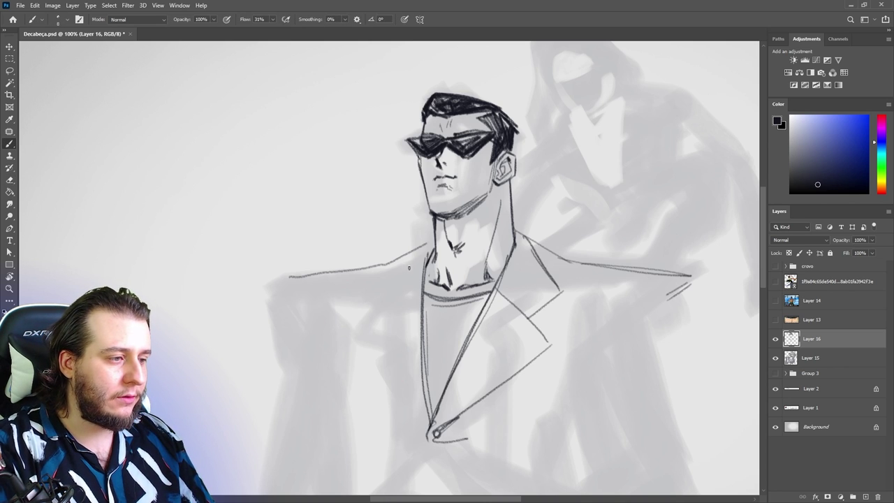
# Step: Draw the opposite notched lapel, and add the armhole fold and long side line of the jacket beside it
pyautogui.moveTo(428, 244)
pyautogui.mouseDown()
pyautogui.moveTo(371, 327)
pyautogui.moveTo(407, 416)
pyautogui.mouseUp()
pyautogui.moveTo(375, 334); pyautogui.dragTo(410, 421)
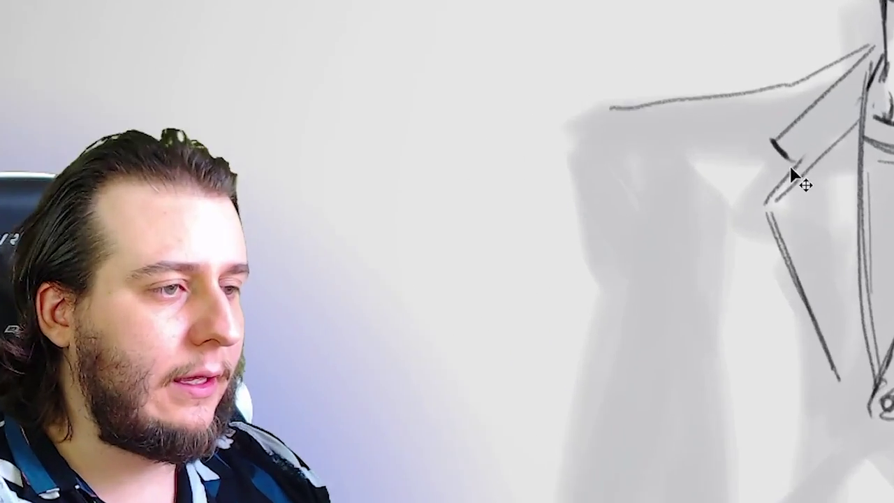
pyautogui.hotkey('ctrl', '-')
pyautogui.moveTo(385, 312)
pyautogui.mouseDown()
pyautogui.moveTo(390, 257)
pyautogui.moveTo(356, 260)
pyautogui.mouseUp()
pyautogui.moveTo(351, 262); pyautogui.dragTo(351, 287)
pyautogui.moveTo(705, 85); pyautogui.dragTo(704, 186)
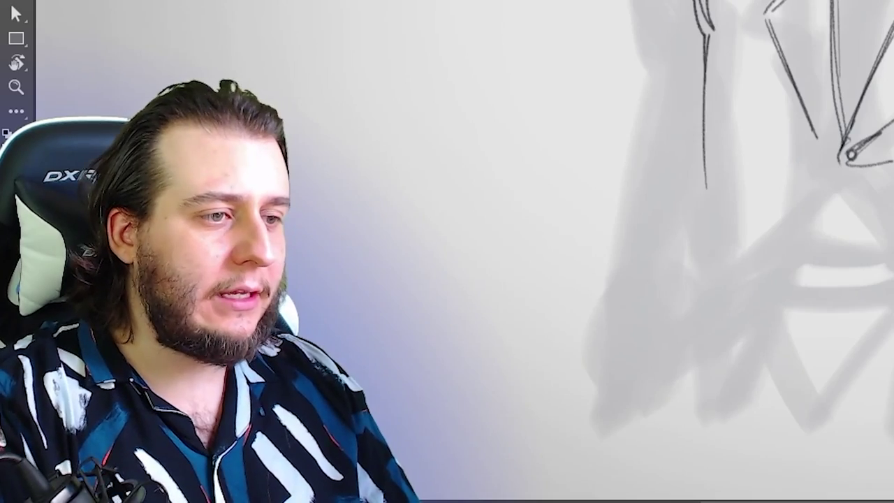
# Step: Finish the bunched jacket folds beside the button, and draw the opposite front panel tapering down to a pointed hem
pyautogui.moveTo(493, 332)
pyautogui.mouseDown()
pyautogui.moveTo(511, 327)
pyautogui.moveTo(437, 331)
pyautogui.moveTo(527, 368)
pyautogui.mouseUp()
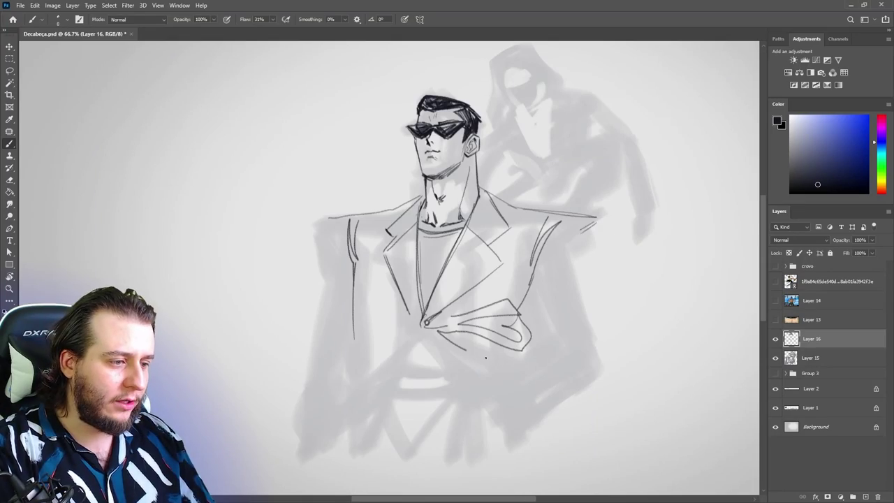
pyautogui.moveTo(525, 351); pyautogui.dragTo(528, 360)
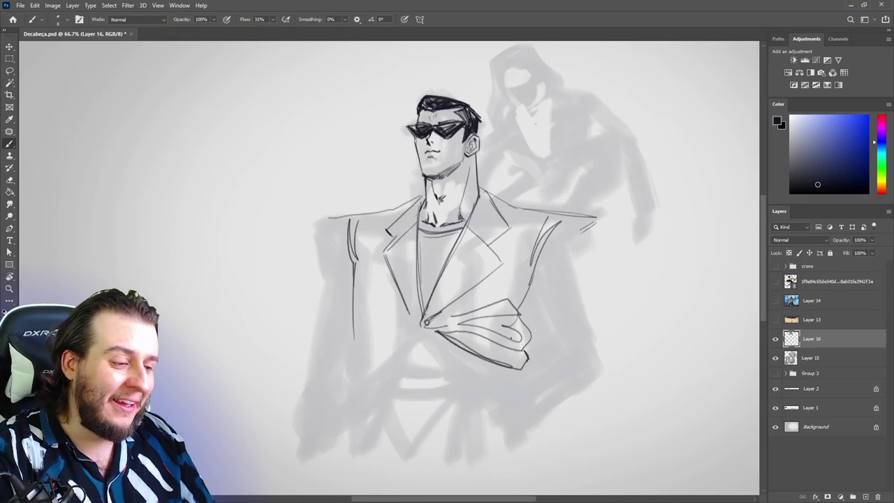
pyautogui.moveTo(404, 340); pyautogui.dragTo(348, 440)
pyautogui.moveTo(353, 302); pyautogui.dragTo(344, 433)
pyautogui.moveTo(411, 323); pyautogui.dragTo(346, 425)
pyautogui.moveTo(346, 447); pyautogui.dragTo(413, 338)
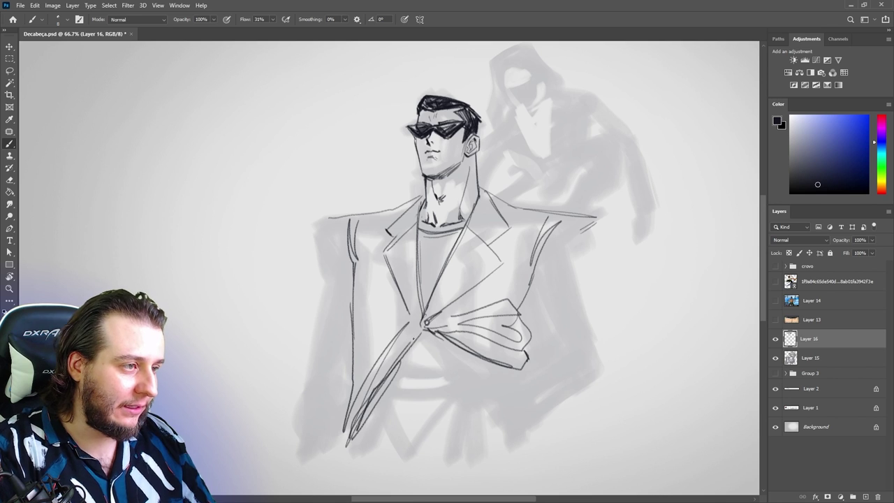
# Step: Draw the shirt's lower edge below the button and add vertical fold lines on the shirt's chest and waist
pyautogui.moveTo(395, 372)
pyautogui.mouseDown()
pyautogui.moveTo(443, 373)
pyautogui.moveTo(396, 375)
pyautogui.mouseUp()
pyautogui.moveTo(423, 342); pyautogui.dragTo(419, 376)
pyautogui.moveTo(431, 244); pyautogui.dragTo(427, 294)
pyautogui.moveTo(440, 249); pyautogui.dragTo(435, 292)
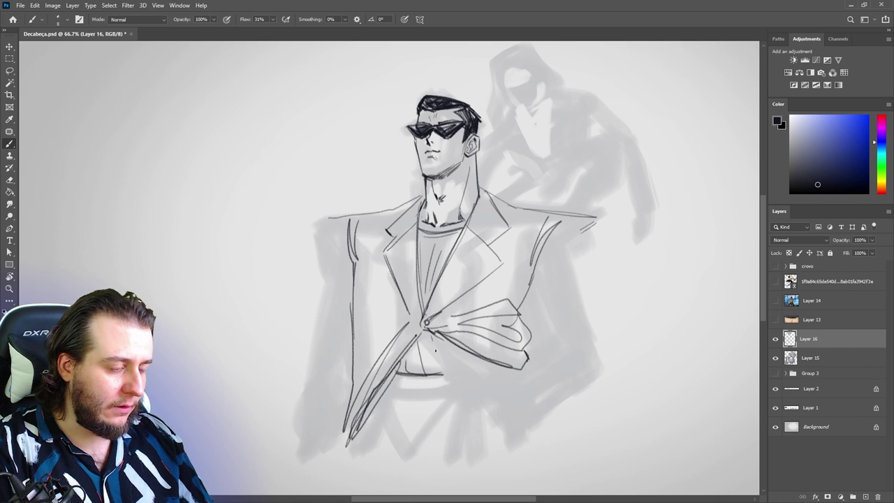
# Step: Draw the bent jacket sleeve on the ear side, from the shoulder down past the elbow folds to the forearm
pyautogui.moveTo(529, 289); pyautogui.dragTo(531, 335)
pyautogui.moveTo(595, 222); pyautogui.dragTo(590, 370)
pyautogui.moveTo(532, 349); pyautogui.dragTo(536, 423)
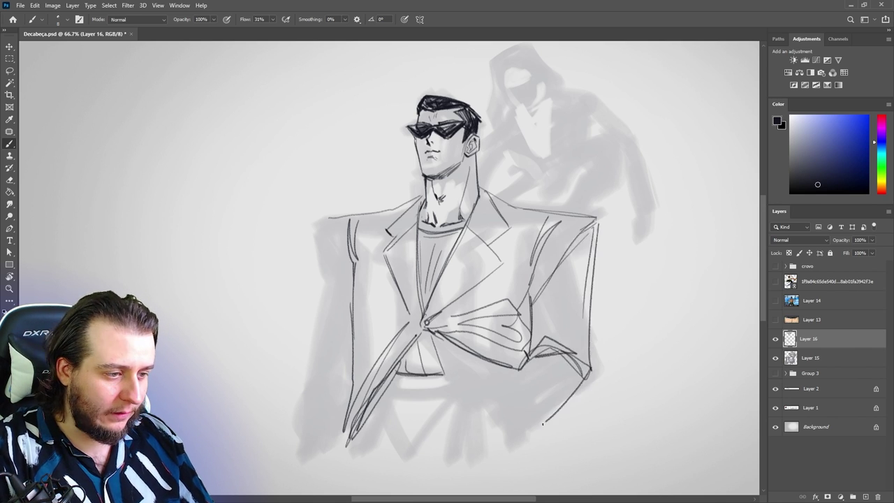
# Step: Draw the cuff and the hand tucked into the trouser pocket at the end of the bent sleeve
pyautogui.moveTo(495, 397); pyautogui.dragTo(482, 416)
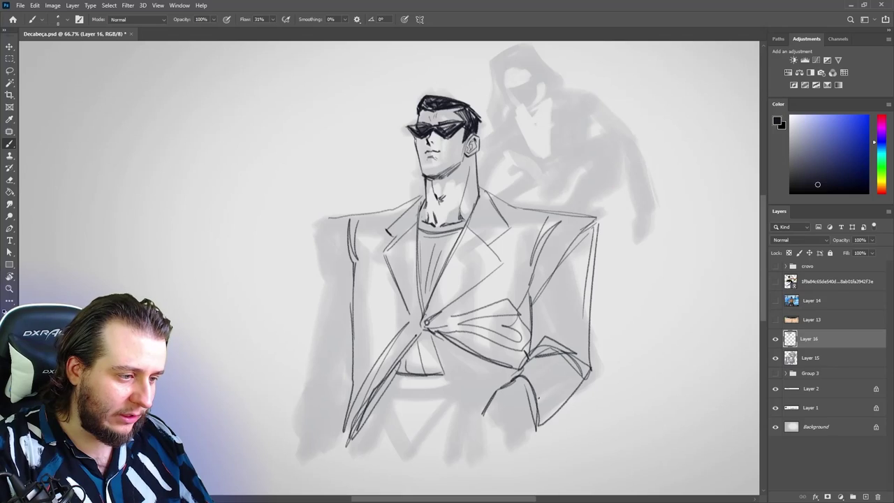
pyautogui.moveTo(537, 398); pyautogui.dragTo(510, 433)
pyautogui.moveTo(508, 432); pyautogui.dragTo(500, 449)
pyautogui.moveTo(509, 392)
pyautogui.mouseDown()
pyautogui.moveTo(466, 419)
pyautogui.moveTo(493, 448)
pyautogui.mouseUp()
pyautogui.moveTo(507, 432)
pyautogui.mouseDown()
pyautogui.moveTo(511, 446)
pyautogui.moveTo(497, 444)
pyautogui.mouseUp()
pyautogui.moveTo(538, 395)
pyautogui.mouseDown()
pyautogui.moveTo(512, 421)
pyautogui.moveTo(528, 428)
pyautogui.mouseUp()
pyautogui.moveTo(527, 432); pyautogui.dragTo(540, 412)
pyautogui.moveTo(518, 374); pyautogui.dragTo(540, 416)
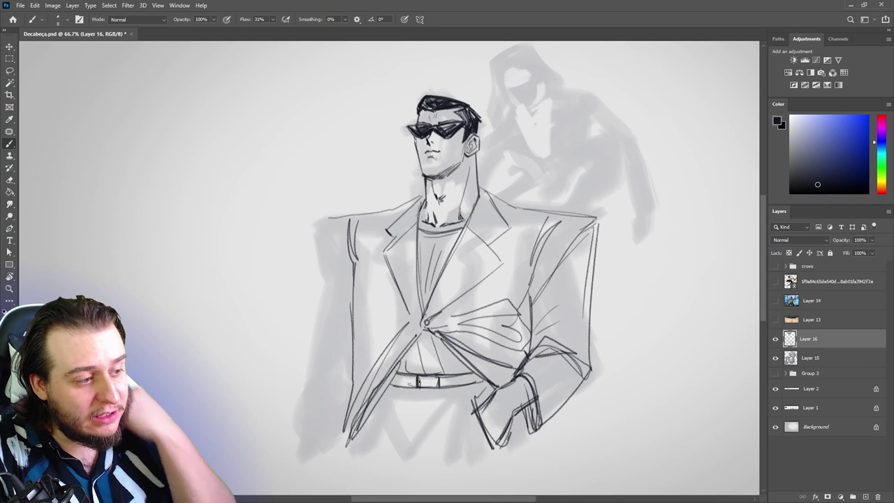
# Step: Finish the belt, and draw the trousers' front seams, crotch folds and outer hip line below it
pyautogui.moveTo(467, 384); pyautogui.dragTo(482, 379)
pyautogui.moveTo(398, 375); pyautogui.dragTo(426, 466)
pyautogui.moveTo(429, 395); pyautogui.dragTo(439, 480)
pyautogui.moveTo(427, 388); pyautogui.dragTo(402, 475)
pyautogui.moveTo(377, 462)
pyautogui.mouseDown()
pyautogui.moveTo(434, 477)
pyautogui.moveTo(492, 464)
pyautogui.mouseUp()
pyautogui.moveTo(445, 483); pyautogui.dragTo(479, 472)
pyautogui.moveTo(365, 423)
pyautogui.mouseDown()
pyautogui.moveTo(371, 476)
pyautogui.moveTo(363, 492)
pyautogui.mouseUp()
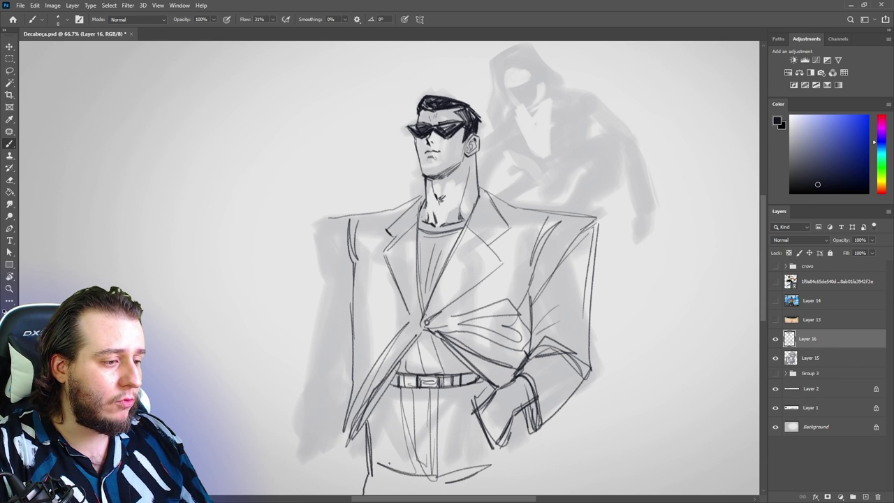
# Step: Draw the trouser pocket edge, the hip line, the outer leg line and the crotch folds on the standing figure
pyautogui.moveTo(473, 385); pyautogui.dragTo(497, 452)
pyautogui.moveTo(384, 392); pyautogui.dragTo(372, 440)
pyautogui.moveTo(515, 416); pyautogui.dragTo(526, 495)
pyautogui.moveTo(435, 478); pyautogui.dragTo(454, 493)
# Step: Erase the lower tip of the jacket's open front flap and redraw it with darker lines
pyautogui.press('e')
pyautogui.moveTo(361, 419); pyautogui.dragTo(348, 446)
pyautogui.press('b')
pyautogui.moveTo(351, 411)
pyautogui.mouseDown()
pyautogui.moveTo(350, 449)
pyautogui.moveTo(360, 449)
pyautogui.mouseUp()
pyautogui.press('e')
pyautogui.press('b')
# Step: Sketch the hanging jacket sleeve from the shoulder to the forearm, with fold lines at mid-arm and elbow
pyautogui.moveTo(323, 226); pyautogui.dragTo(325, 384)
pyautogui.moveTo(330, 289); pyautogui.dragTo(349, 281)
pyautogui.moveTo(327, 363); pyautogui.dragTo(348, 367)
pyautogui.moveTo(327, 370); pyautogui.dragTo(322, 473)
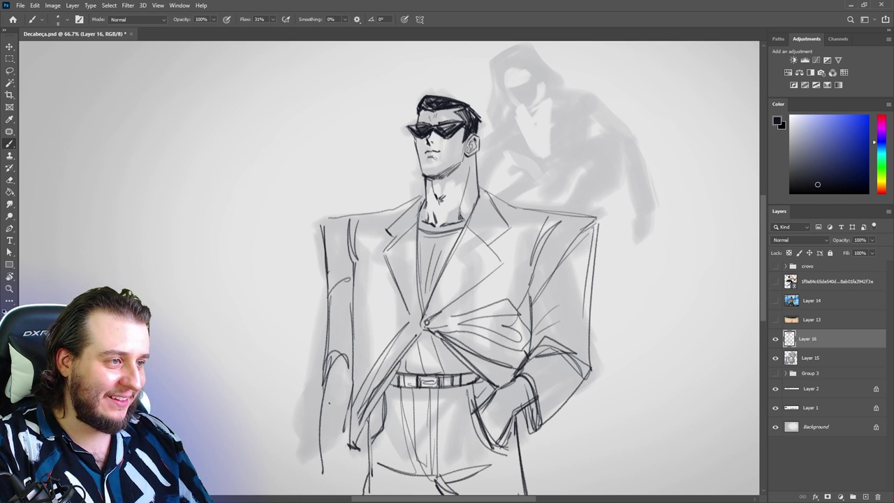
# Step: Erase the hanging sleeve's outer edge and redraw it tapering from the shoulder to a folded, protruding elbow
pyautogui.press('e')
pyautogui.press('b')
pyautogui.moveTo(326, 225)
pyautogui.mouseDown()
pyautogui.moveTo(329, 299)
pyautogui.moveTo(331, 277)
pyautogui.mouseUp()
pyautogui.press('e')
pyautogui.moveTo(330, 315); pyautogui.dragTo(324, 377)
pyautogui.press('b')
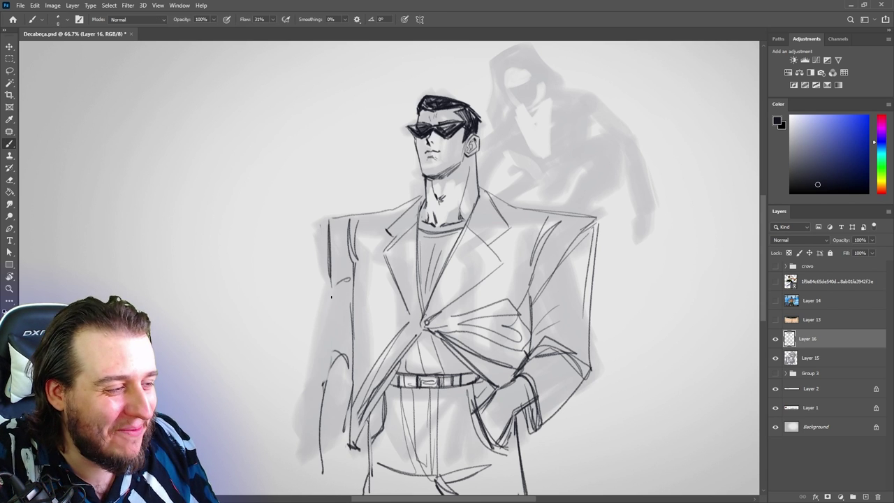
pyautogui.moveTo(333, 285); pyautogui.dragTo(324, 370)
pyautogui.moveTo(320, 384); pyautogui.dragTo(347, 343)
pyautogui.press('e')
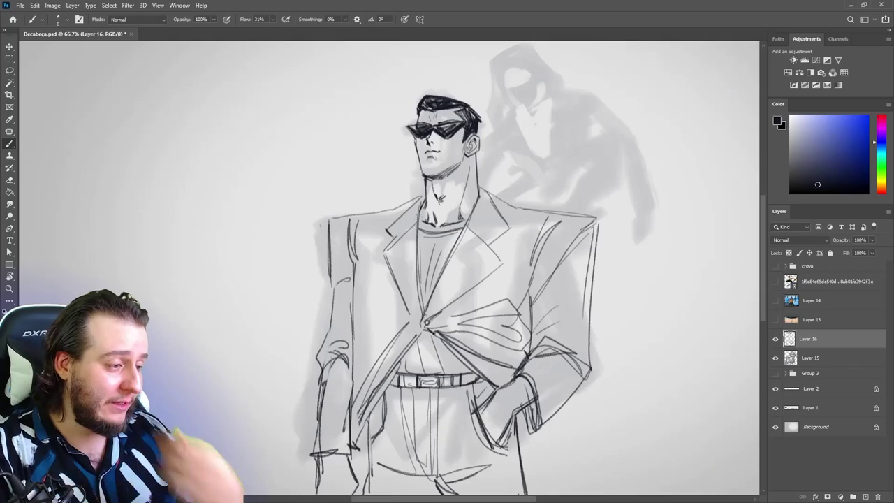
# Step: Erase the end of the hanging sleeve and redraw the forearm, the cuff bands and the start of the hand
pyautogui.press('e')
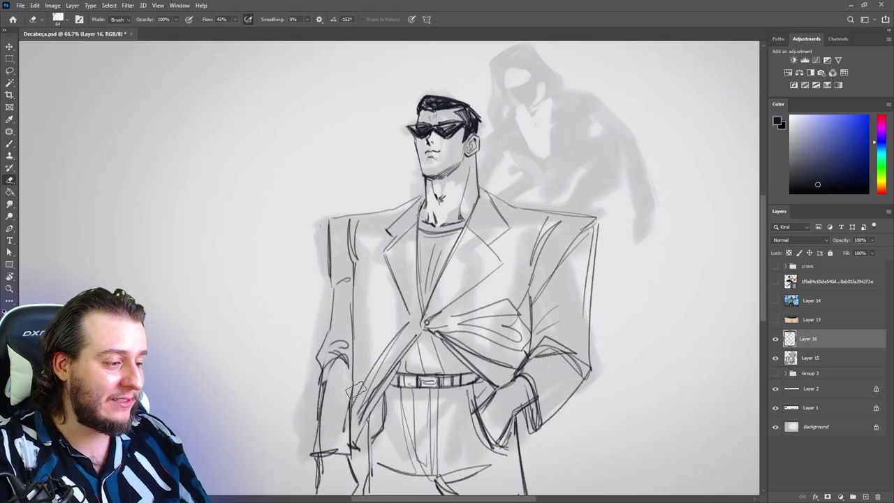
pyautogui.moveTo(312, 444); pyautogui.dragTo(341, 480)
pyautogui.press('b')
pyautogui.moveTo(321, 380)
pyautogui.mouseDown()
pyautogui.moveTo(320, 460)
pyautogui.moveTo(347, 464)
pyautogui.mouseUp()
pyautogui.moveTo(316, 467); pyautogui.dragTo(348, 465)
pyautogui.moveTo(350, 432); pyautogui.dragTo(358, 493)
pyautogui.moveTo(325, 490); pyautogui.dragTo(357, 491)
pyautogui.moveTo(320, 458); pyautogui.dragTo(317, 495)
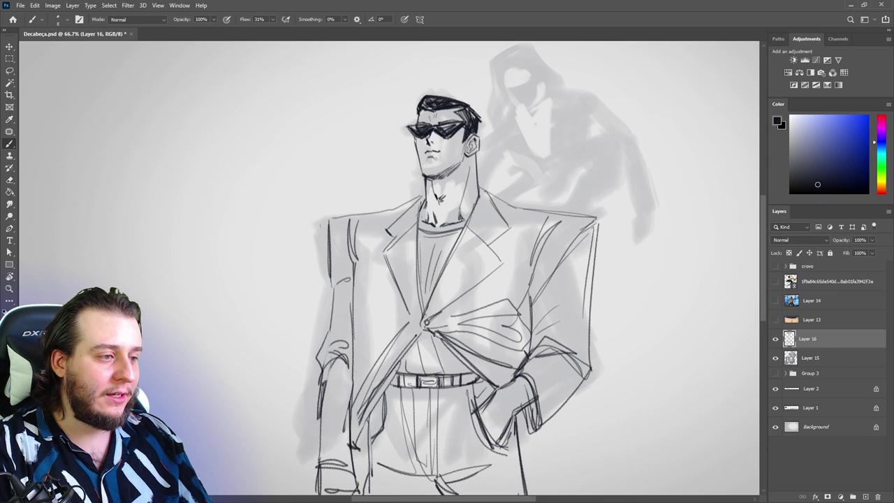
# Step: Darken the jacket's inner front edge beside the shirt, the lapel notch and the open flap below the button
pyautogui.moveTo(363, 408); pyautogui.dragTo(359, 472)
pyautogui.moveTo(365, 435); pyautogui.dragTo(358, 477)
pyautogui.moveTo(422, 338); pyautogui.dragTo(369, 437)
pyautogui.moveTo(418, 241); pyautogui.dragTo(420, 310)
pyautogui.moveTo(417, 208); pyautogui.dragTo(422, 326)
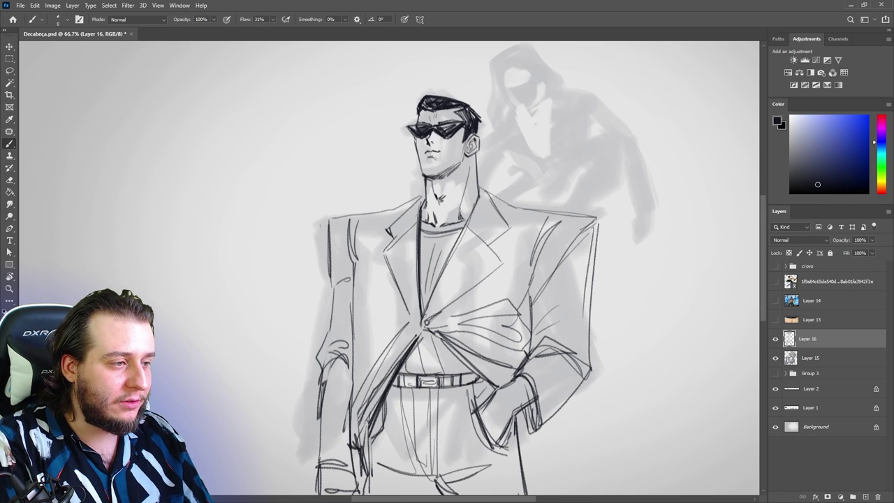
pyautogui.moveTo(387, 230); pyautogui.dragTo(392, 241)
pyautogui.moveTo(385, 261); pyautogui.dragTo(402, 323)
# Step: Redraw the line between the hanging sleeve and the jacket body, curving inward to the waist with darker folds
pyautogui.moveTo(357, 275); pyautogui.dragTo(349, 339)
pyautogui.moveTo(356, 253); pyautogui.dragTo(367, 378)
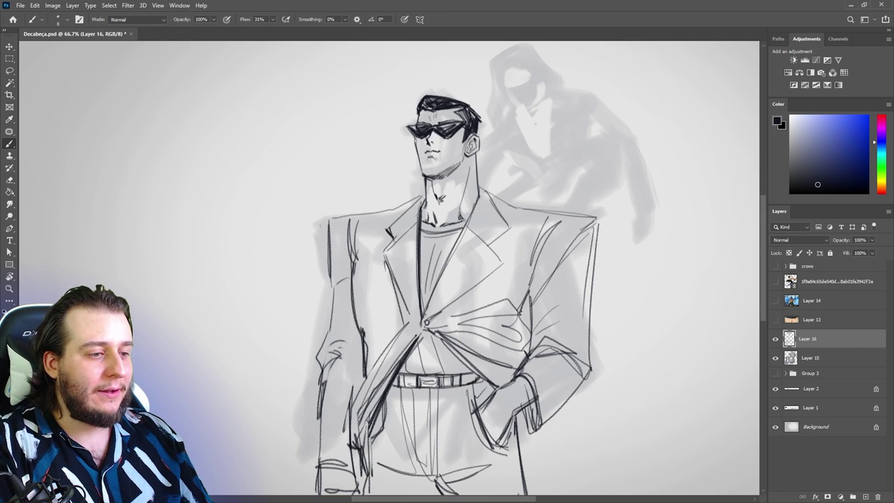
pyautogui.hotkey('ctrl', 'z')
pyautogui.moveTo(352, 240); pyautogui.dragTo(373, 348)
pyautogui.moveTo(353, 257); pyautogui.dragTo(373, 374)
pyautogui.press('e')
pyautogui.press('b')
pyautogui.moveTo(368, 336); pyautogui.dragTo(372, 374)
pyautogui.moveTo(366, 314); pyautogui.dragTo(370, 352)
# Step: Erase the fold lines on the open front flap and redraw its side and front edges converging at the hem
pyautogui.press('e')
pyautogui.moveTo(418, 336); pyautogui.dragTo(373, 434)
pyautogui.press('b')
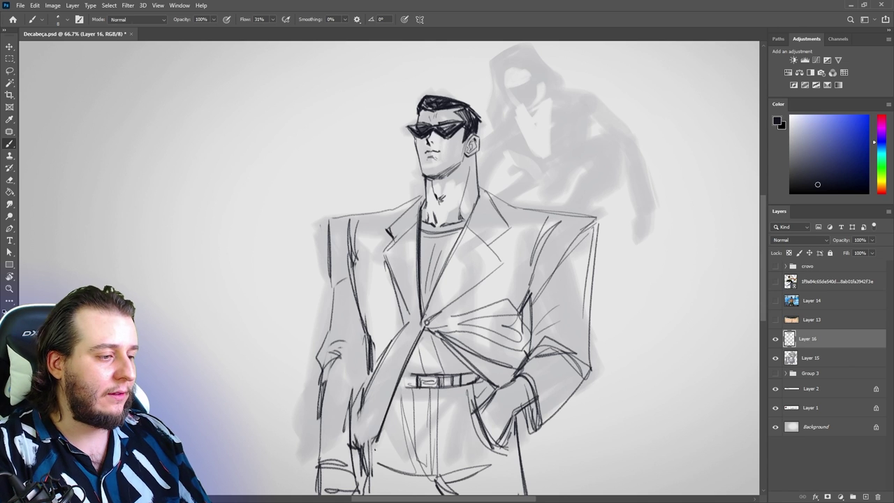
pyautogui.moveTo(367, 354); pyautogui.dragTo(364, 452)
pyautogui.press('e')
pyautogui.press('b')
pyautogui.moveTo(359, 391)
pyautogui.mouseDown()
pyautogui.moveTo(356, 458)
pyautogui.moveTo(366, 463)
pyautogui.mouseUp()
pyautogui.moveTo(403, 361); pyautogui.dragTo(368, 462)
pyautogui.moveTo(415, 345); pyautogui.dragTo(378, 456)
# Step: Clear the leftover lines inside the front flap and thicken its front edge, side edge and pointed lower corner
pyautogui.press('e')
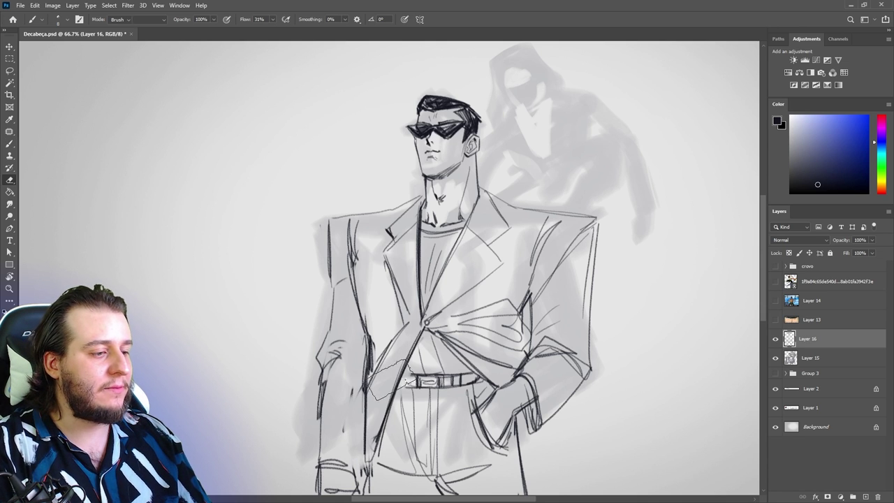
pyautogui.moveTo(393, 384); pyautogui.dragTo(382, 423)
pyautogui.press('b')
pyautogui.moveTo(413, 342); pyautogui.dragTo(372, 461)
pyautogui.moveTo(363, 373); pyautogui.dragTo(366, 460)
pyautogui.moveTo(385, 421); pyautogui.dragTo(370, 460)
pyautogui.moveTo(396, 399); pyautogui.dragTo(370, 464)
pyautogui.press('e')
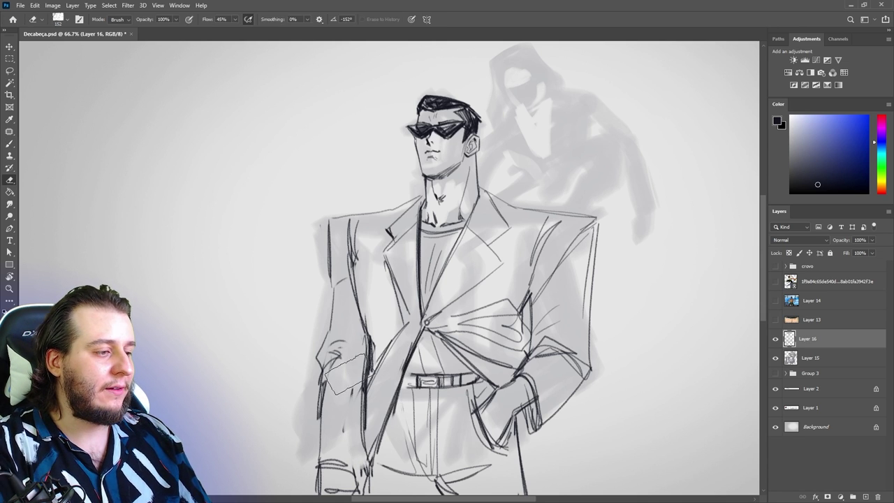
# Step: Erase the hanging sleeve's protruding elbow and redraw a slimmer elbow with a dark curved fold
pyautogui.moveTo(346, 374); pyautogui.dragTo(323, 335)
pyautogui.press('b')
pyautogui.moveTo(332, 305); pyautogui.dragTo(327, 374)
pyautogui.moveTo(331, 363)
pyautogui.mouseDown()
pyautogui.moveTo(363, 359)
pyautogui.moveTo(320, 391)
pyautogui.mouseUp()
pyautogui.press('e')
pyautogui.press('b')
pyautogui.moveTo(327, 321); pyautogui.dragTo(325, 385)
pyautogui.moveTo(332, 347); pyautogui.dragTo(323, 377)
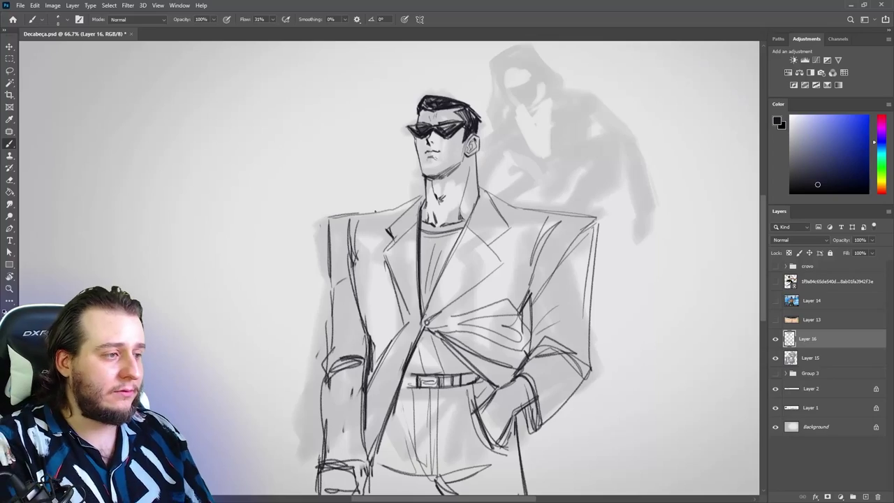
# Step: Redraw the jacket's shoulder lines with darker, sharper padded corners and save the file
pyautogui.press('e')
pyautogui.moveTo(400, 207); pyautogui.dragTo(326, 215)
pyautogui.press('b')
pyautogui.moveTo(324, 220); pyautogui.dragTo(331, 238)
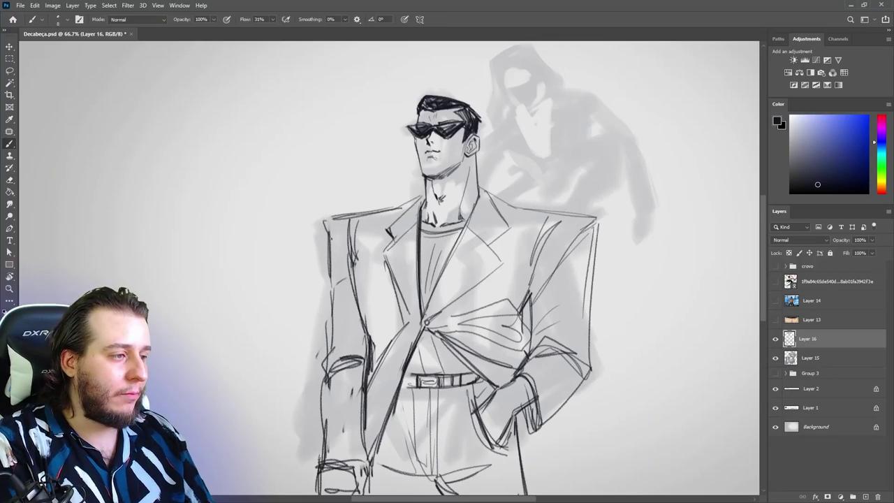
pyautogui.moveTo(511, 203); pyautogui.dragTo(592, 215)
pyautogui.moveTo(598, 222); pyautogui.dragTo(579, 242)
pyautogui.moveTo(545, 147)
pyautogui.mouseDown()
pyautogui.moveTo(544, 201)
pyautogui.moveTo(544, 181)
pyautogui.moveTo(528, 165)
pyautogui.moveTo(544, 187)
pyautogui.moveTo(527, 215)
pyautogui.mouseUp()
pyautogui.press('z')
pyautogui.click(545, 178)
pyautogui.hotkey('ctrl', 's')
# Step: Sketch the crouching figure's torso curves, raised bent knee with shin, and other thigh behind the standing figure's shoulder
pyautogui.press('b')
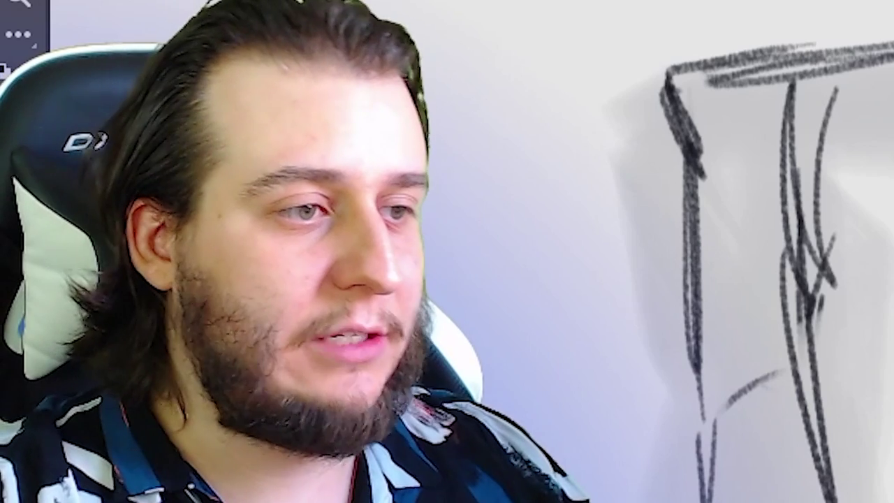
pyautogui.moveTo(510, 245); pyautogui.dragTo(572, 233)
pyautogui.moveTo(476, 198); pyautogui.dragTo(509, 244)
pyautogui.moveTo(512, 252)
pyautogui.mouseDown()
pyautogui.moveTo(532, 257)
pyautogui.moveTo(591, 199)
pyautogui.mouseUp()
pyautogui.moveTo(608, 189)
pyautogui.mouseDown()
pyautogui.moveTo(567, 233)
pyautogui.moveTo(614, 223)
pyautogui.moveTo(612, 241)
pyautogui.mouseUp()
pyautogui.moveTo(576, 237); pyautogui.dragTo(574, 300)
pyautogui.moveTo(615, 234); pyautogui.dragTo(601, 291)
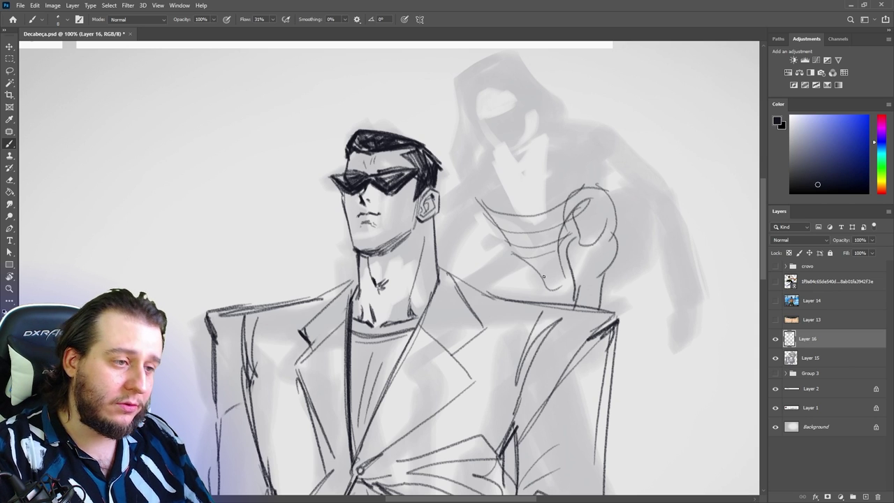
pyautogui.moveTo(499, 252); pyautogui.dragTo(452, 275)
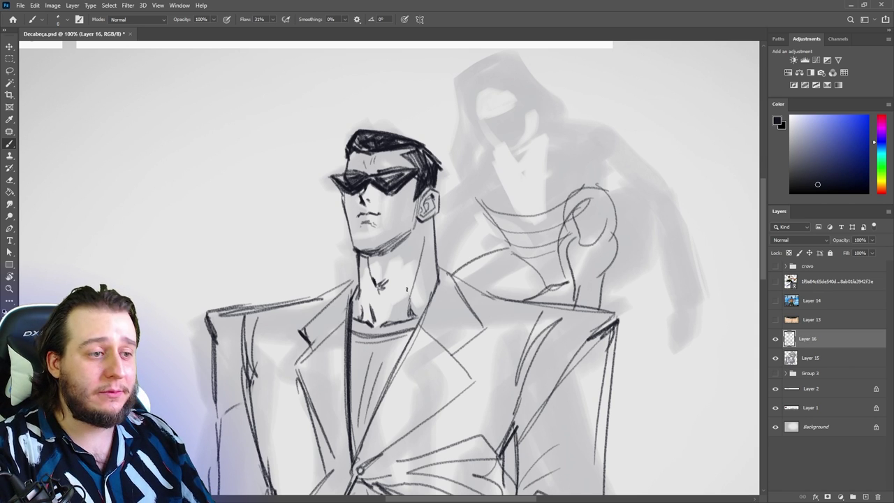
# Step: Draw the crouching figure's oval head with facial guide lines, plus the neck, shoulders and near arm's construction lines
pyautogui.moveTo(482, 155)
pyautogui.mouseDown()
pyautogui.moveTo(586, 178)
pyautogui.moveTo(579, 139)
pyautogui.moveTo(481, 210)
pyautogui.moveTo(539, 155)
pyautogui.mouseUp()
pyautogui.moveTo(531, 116); pyautogui.dragTo(483, 129)
pyautogui.moveTo(506, 98); pyautogui.dragTo(536, 157)
pyautogui.moveTo(489, 110)
pyautogui.mouseDown()
pyautogui.moveTo(493, 159)
pyautogui.moveTo(536, 166)
pyautogui.mouseUp()
pyautogui.moveTo(534, 110)
pyautogui.mouseDown()
pyautogui.moveTo(491, 162)
pyautogui.moveTo(504, 175)
pyautogui.mouseUp()
pyautogui.moveTo(506, 102); pyautogui.dragTo(518, 179)
pyautogui.moveTo(541, 130)
pyautogui.mouseDown()
pyautogui.moveTo(506, 179)
pyautogui.moveTo(551, 162)
pyautogui.mouseUp()
pyautogui.moveTo(487, 154)
pyautogui.mouseDown()
pyautogui.moveTo(450, 194)
pyautogui.moveTo(461, 208)
pyautogui.moveTo(446, 265)
pyautogui.mouseUp()
pyautogui.moveTo(585, 135); pyautogui.dragTo(635, 202)
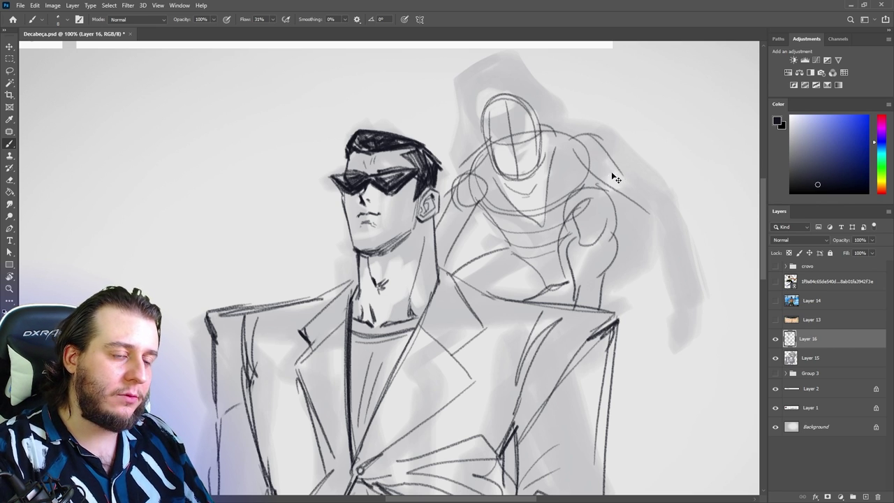
# Step: Undo the last arm strokes and redraw the outstretched arm from the shoulder through the elbow to the wrist
pyautogui.hotkey('ctrl', 'z')
pyautogui.hotkey('ctrl', 'z')
pyautogui.hotkey('ctrl', 'z')
pyautogui.moveTo(579, 135); pyautogui.dragTo(643, 207)
pyautogui.moveTo(585, 137); pyautogui.dragTo(636, 197)
pyautogui.moveTo(625, 191)
pyautogui.mouseDown()
pyautogui.moveTo(619, 215)
pyautogui.moveTo(664, 273)
pyautogui.mouseUp()
pyautogui.moveTo(621, 217)
pyautogui.mouseDown()
pyautogui.moveTo(655, 272)
pyautogui.moveTo(644, 235)
pyautogui.moveTo(653, 281)
pyautogui.mouseUp()
pyautogui.press('e')
pyautogui.press('b')
pyautogui.moveTo(634, 197); pyautogui.dragTo(654, 283)
pyautogui.moveTo(641, 197); pyautogui.dragTo(669, 288)
# Step: Add curved construction lines across the crouching figure's lower torso and down the side of the chest
pyautogui.moveTo(497, 223); pyautogui.dragTo(550, 246)
pyautogui.moveTo(550, 242); pyautogui.dragTo(559, 249)
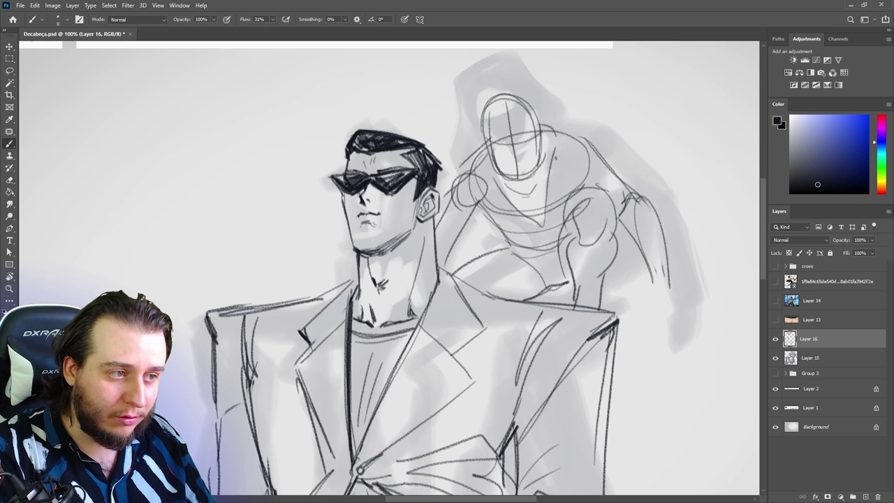
pyautogui.moveTo(564, 152); pyautogui.dragTo(567, 178)
pyautogui.moveTo(568, 180); pyautogui.dragTo(549, 241)
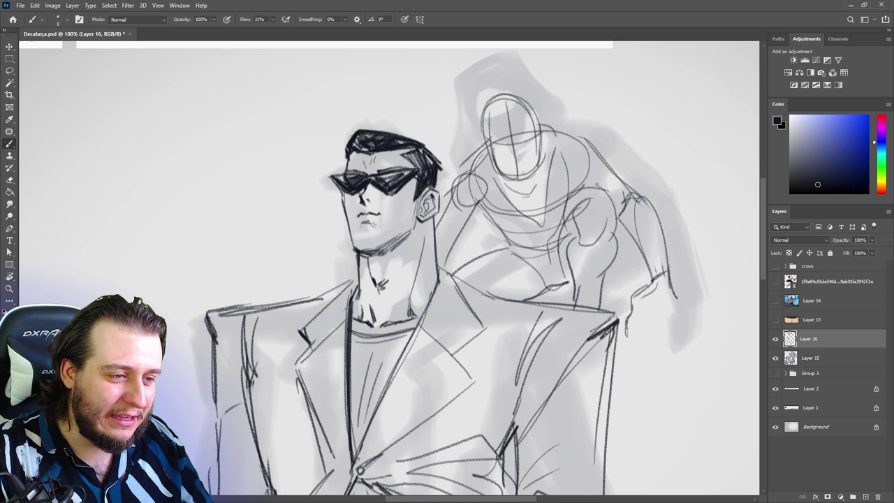
# Step: Draw the outstretched arm's hand with long, bony, spread fingers hanging beyond the standing figure's shoulder
pyautogui.moveTo(636, 304); pyautogui.dragTo(662, 324)
pyautogui.moveTo(666, 288); pyautogui.dragTo(677, 370)
pyautogui.press('e')
pyautogui.moveTo(684, 323)
pyautogui.mouseDown()
pyautogui.moveTo(701, 345)
pyautogui.moveTo(681, 381)
pyautogui.mouseUp()
pyautogui.press('b')
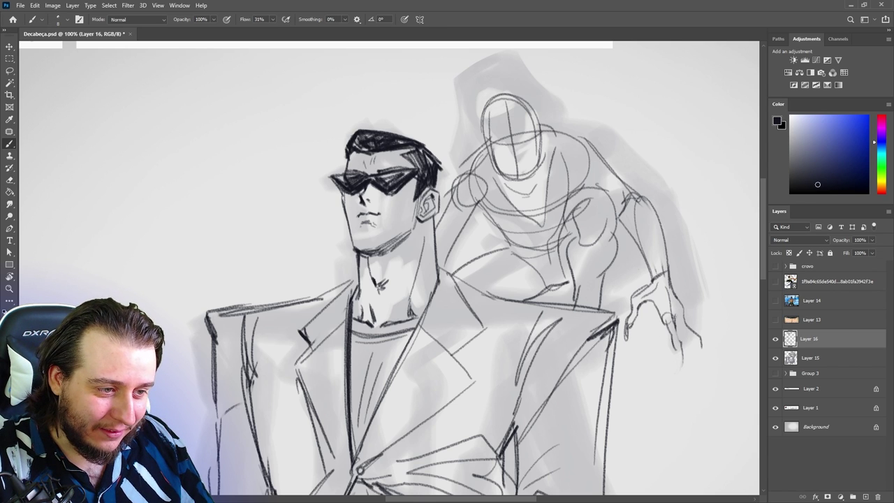
pyautogui.moveTo(681, 317)
pyautogui.mouseDown()
pyautogui.moveTo(677, 368)
pyautogui.moveTo(691, 326)
pyautogui.moveTo(701, 365)
pyautogui.mouseUp()
pyautogui.press('e')
pyautogui.press('b')
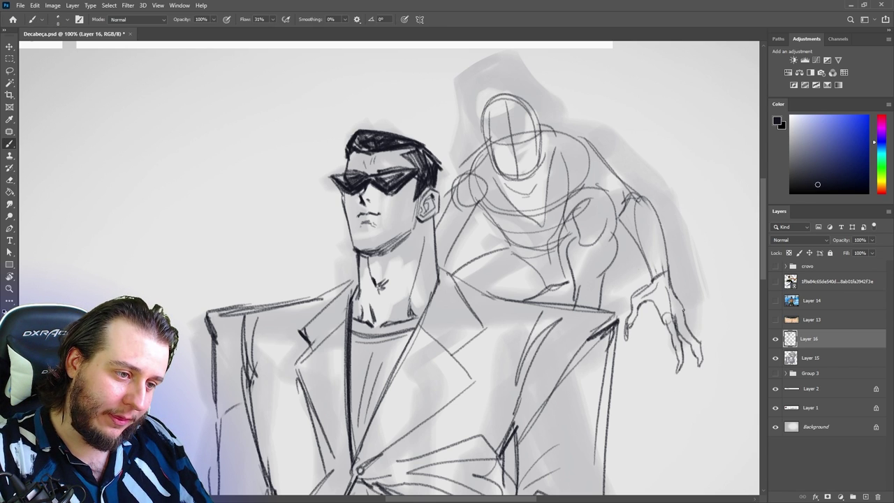
pyautogui.press('e')
pyautogui.press('b')
pyautogui.moveTo(677, 322); pyautogui.dragTo(688, 341)
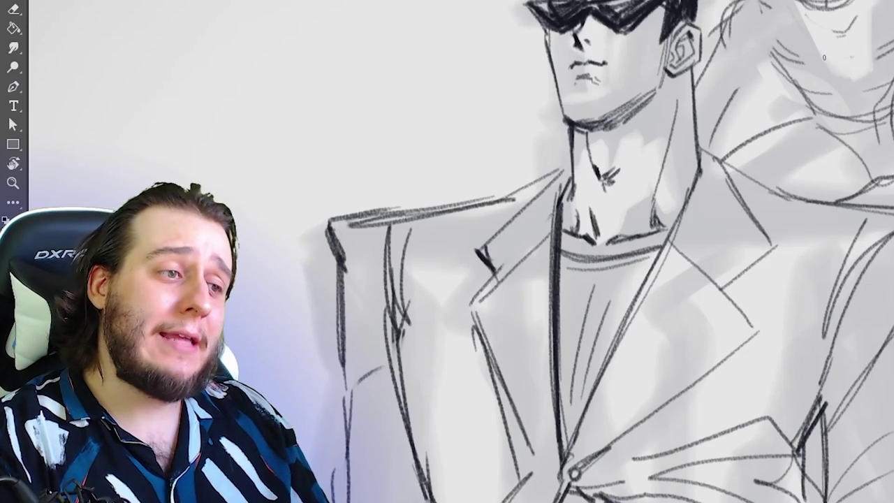
# Step: Draw the crouching figure's jacket with a V-shaped opening, shoulder seams and sleeves over the construction lines
pyautogui.moveTo(809, 2); pyautogui.dragTo(859, 98)
pyautogui.moveTo(865, 2)
pyautogui.mouseDown()
pyautogui.moveTo(863, 112)
pyautogui.moveTo(726, 2)
pyautogui.mouseUp()
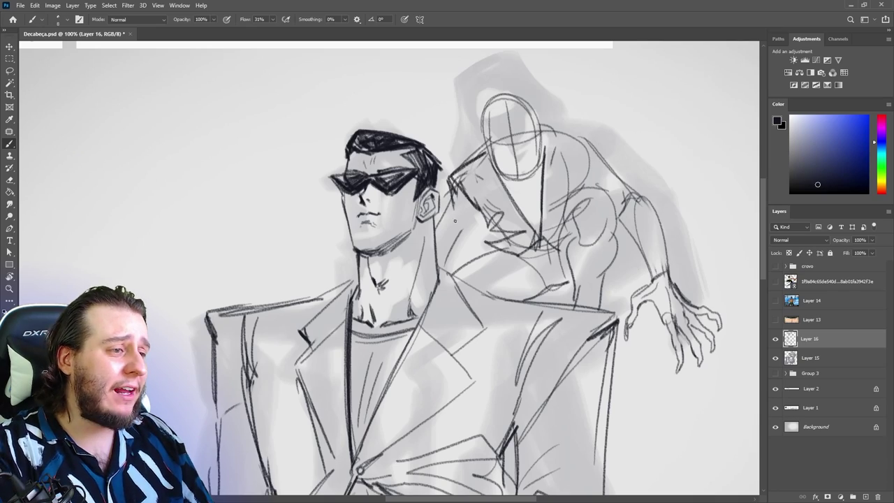
pyautogui.press('e')
pyautogui.moveTo(455, 210); pyautogui.dragTo(457, 238)
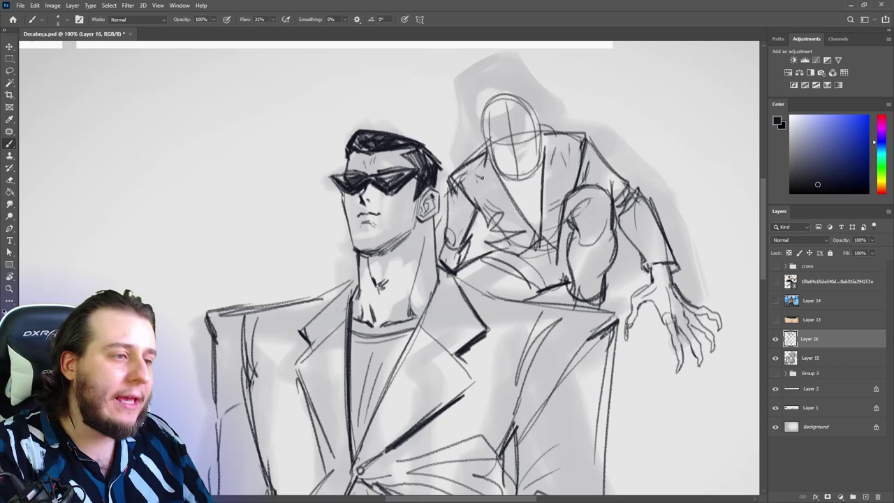
# Step: Clear the shoulder lines around the crouching figure's neck and draw a wide raised collar with notched lapels
pyautogui.moveTo(481, 178); pyautogui.dragTo(507, 208)
pyautogui.hotkey('ctrl', 'z')
pyautogui.press('e')
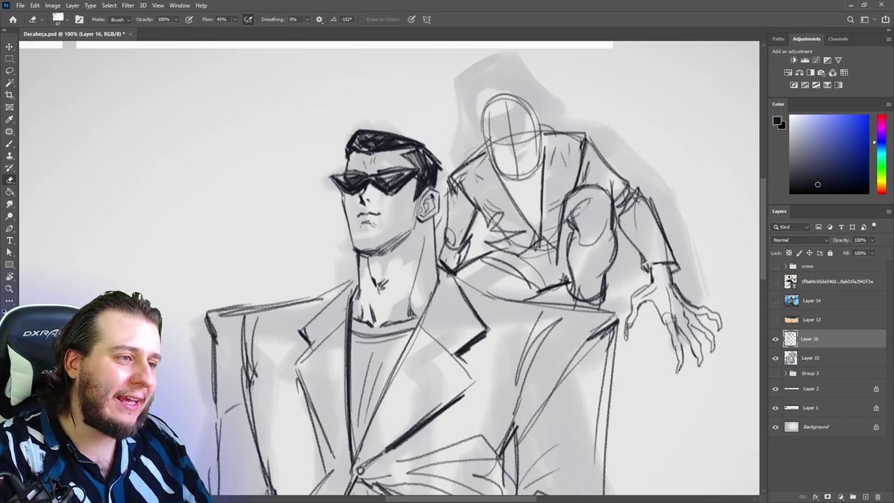
pyautogui.moveTo(476, 155)
pyautogui.mouseDown()
pyautogui.moveTo(496, 133)
pyautogui.moveTo(551, 125)
pyautogui.mouseUp()
pyautogui.press('b')
pyautogui.moveTo(485, 130)
pyautogui.mouseDown()
pyautogui.moveTo(447, 137)
pyautogui.moveTo(529, 230)
pyautogui.mouseUp()
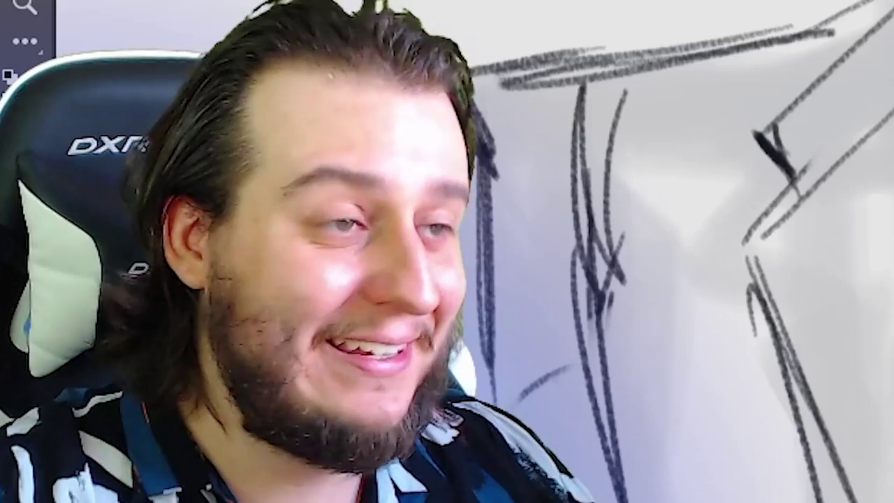
# Step: Erase the crouching figure's facial guides and redraw the face's centre line, jaw and chin, tilted downward
pyautogui.press('e')
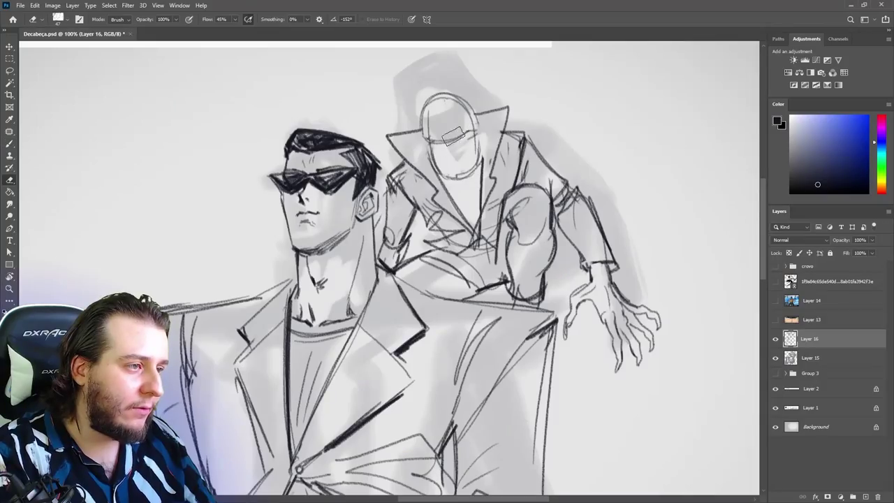
pyautogui.moveTo(462, 133)
pyautogui.mouseDown()
pyautogui.moveTo(428, 132)
pyautogui.moveTo(468, 165)
pyautogui.mouseUp()
pyautogui.press('b')
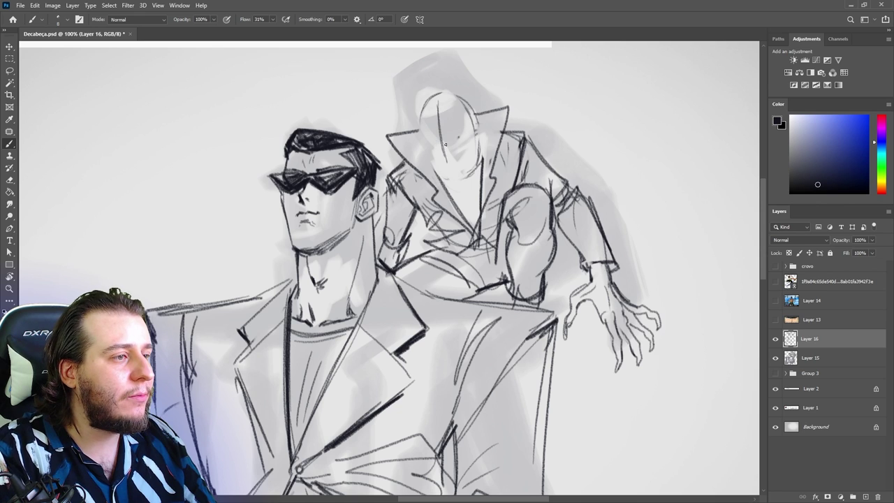
pyautogui.hotkey('ctrl', 'z')
pyautogui.hotkey('ctrl', 'z')
pyautogui.moveTo(440, 96); pyautogui.dragTo(442, 147)
pyautogui.moveTo(440, 91)
pyautogui.mouseDown()
pyautogui.moveTo(442, 150)
pyautogui.moveTo(470, 129)
pyautogui.moveTo(463, 167)
pyautogui.mouseUp()
pyautogui.moveTo(472, 132)
pyautogui.mouseDown()
pyautogui.moveTo(459, 166)
pyautogui.moveTo(475, 160)
pyautogui.moveTo(466, 182)
pyautogui.mouseUp()
pyautogui.press('e')
pyautogui.press('b')
pyautogui.moveTo(440, 180); pyautogui.dragTo(462, 184)
pyautogui.press('e')
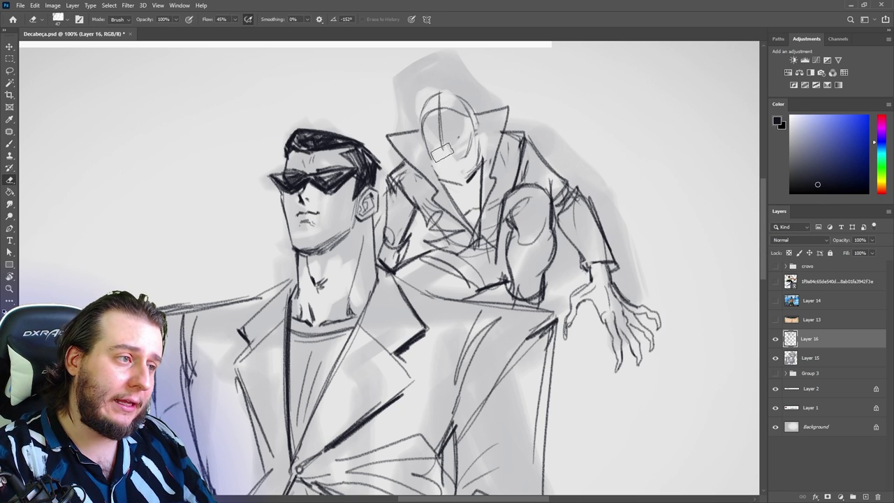
# Step: Draw a rounded mask covering the crouching figure's nose and mouth
pyautogui.press('b')
pyautogui.moveTo(423, 137)
pyautogui.mouseDown()
pyautogui.moveTo(427, 128)
pyautogui.moveTo(455, 128)
pyautogui.moveTo(449, 150)
pyautogui.mouseUp()
pyautogui.press('e')
pyautogui.press('b')
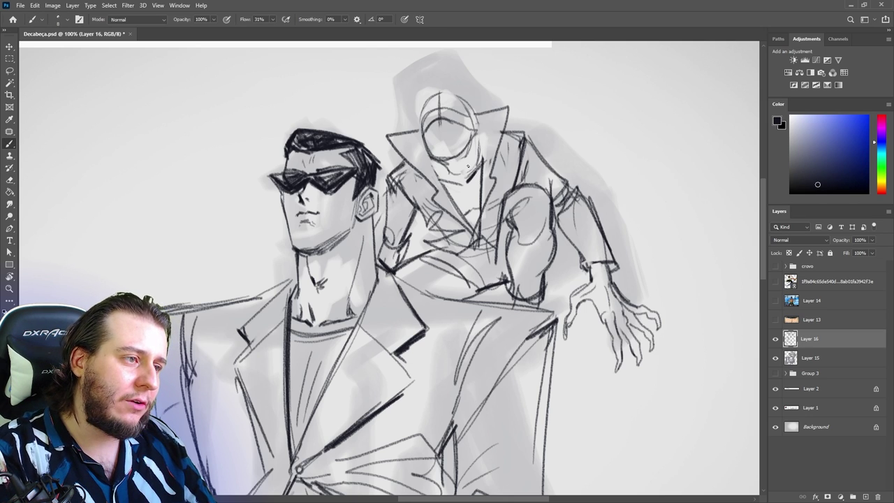
# Step: Clear the leftover guides above the mask and draw the crouching figure's narrowed eyes and frowning brows
pyautogui.press('e')
pyautogui.moveTo(454, 125)
pyautogui.mouseDown()
pyautogui.moveTo(433, 132)
pyautogui.moveTo(458, 141)
pyautogui.moveTo(431, 114)
pyautogui.moveTo(462, 114)
pyautogui.moveTo(430, 112)
pyautogui.mouseUp()
pyautogui.press('b')
pyautogui.hotkey('ctrl', 'z')
pyautogui.press('e')
pyautogui.press('b')
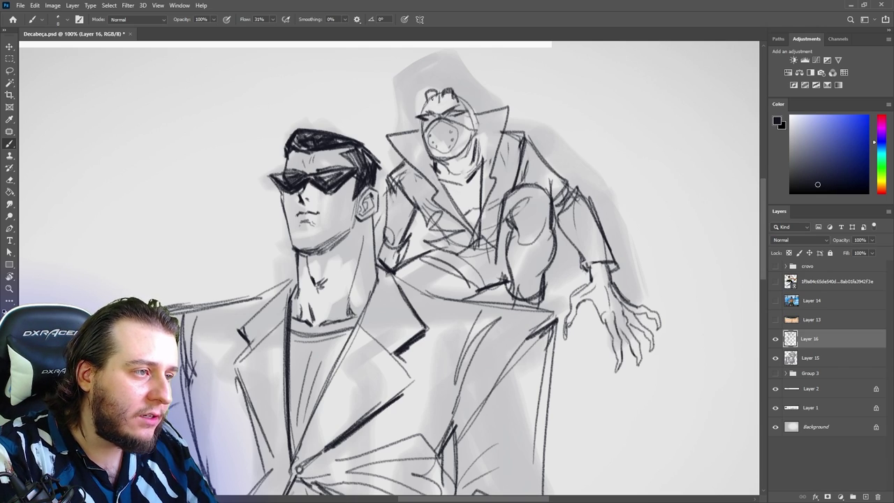
# Step: Outline curly shoulder-length hair around the crouching figure's face and fill it in dark with a broader brush
pyautogui.moveTo(417, 104); pyautogui.dragTo(426, 165)
pyautogui.click(546, 222)
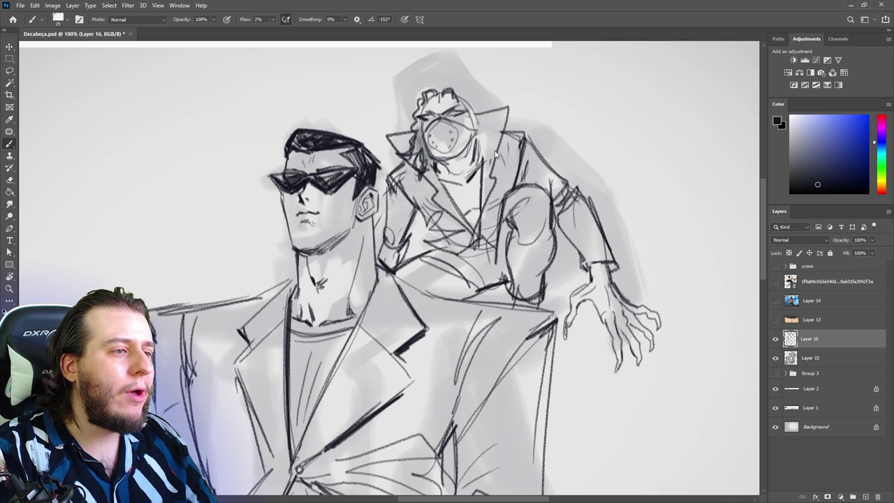
pyautogui.moveTo(447, 164)
pyautogui.mouseDown()
pyautogui.moveTo(419, 159)
pyautogui.moveTo(422, 188)
pyautogui.moveTo(417, 110)
pyautogui.moveTo(430, 95)
pyautogui.moveTo(465, 93)
pyautogui.moveTo(443, 103)
pyautogui.moveTo(473, 112)
pyautogui.moveTo(496, 174)
pyautogui.moveTo(483, 128)
pyautogui.mouseUp()
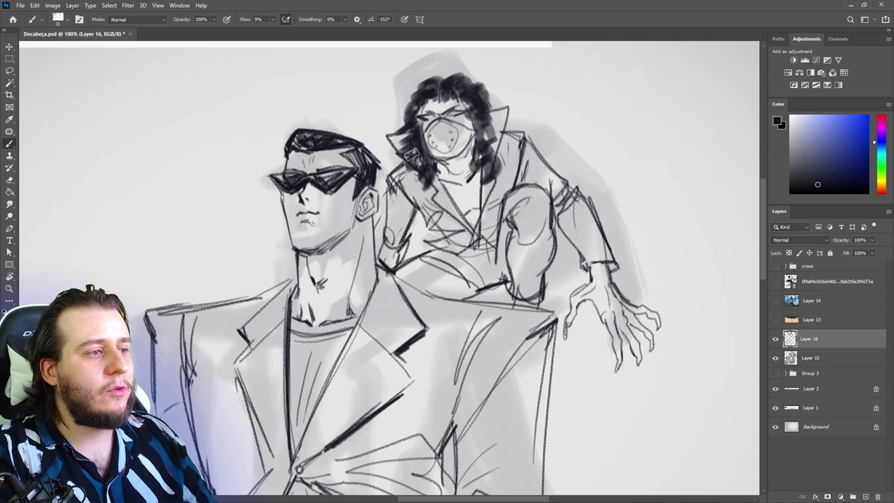
# Step: Trim the outline of the crouching figure's hair and rebuild the crown as a dark, pointed, layered shape
pyautogui.moveTo(412, 155); pyautogui.dragTo(429, 186)
pyautogui.press('e')
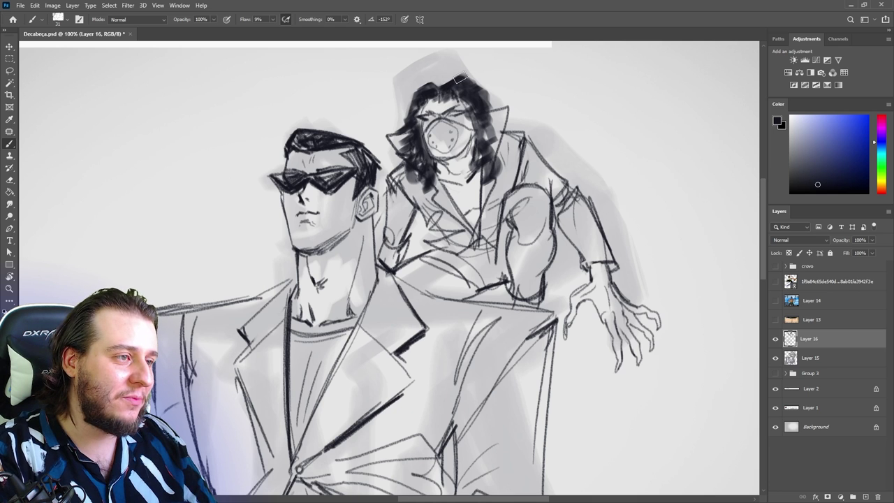
pyautogui.moveTo(461, 79)
pyautogui.mouseDown()
pyautogui.moveTo(423, 83)
pyautogui.moveTo(412, 107)
pyautogui.mouseUp()
pyautogui.press('e')
pyautogui.moveTo(411, 87); pyautogui.dragTo(399, 112)
pyautogui.press('b')
pyautogui.moveTo(444, 78); pyautogui.dragTo(502, 101)
pyautogui.press('e')
pyautogui.press('b')
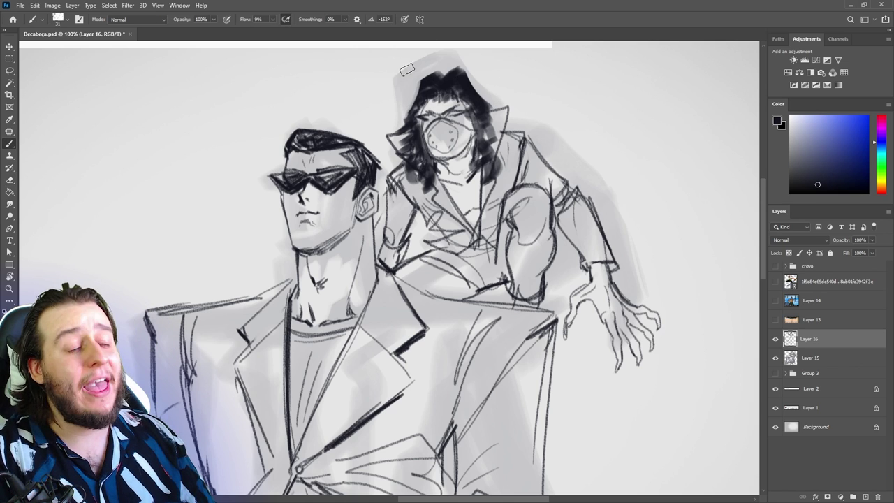
pyautogui.moveTo(437, 75)
pyautogui.mouseDown()
pyautogui.moveTo(428, 74)
pyautogui.moveTo(417, 114)
pyautogui.mouseUp()
# Step: Refine the strands framing the crouching figure's face with a thinner brush, and save the document
pyautogui.rightClick(414, 136)
pyautogui.click(544, 243)
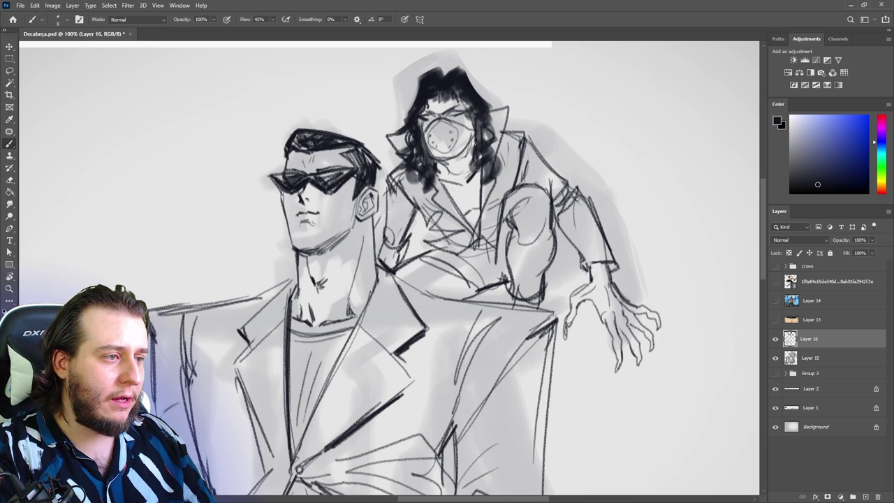
pyautogui.moveTo(474, 142)
pyautogui.mouseDown()
pyautogui.moveTo(472, 114)
pyautogui.moveTo(430, 104)
pyautogui.mouseUp()
pyautogui.press('e')
pyautogui.press('b')
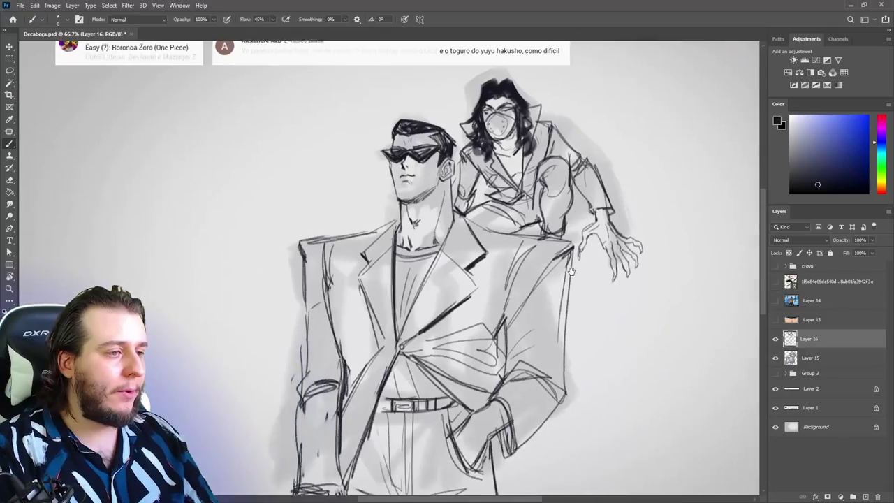
pyautogui.moveTo(575, 265); pyautogui.dragTo(560, 283)
pyautogui.hotkey('ctrl', 's')
pyautogui.keyDown('ctrl'); pyautogui.click(532, 97); pyautogui.keyUp('ctrl')
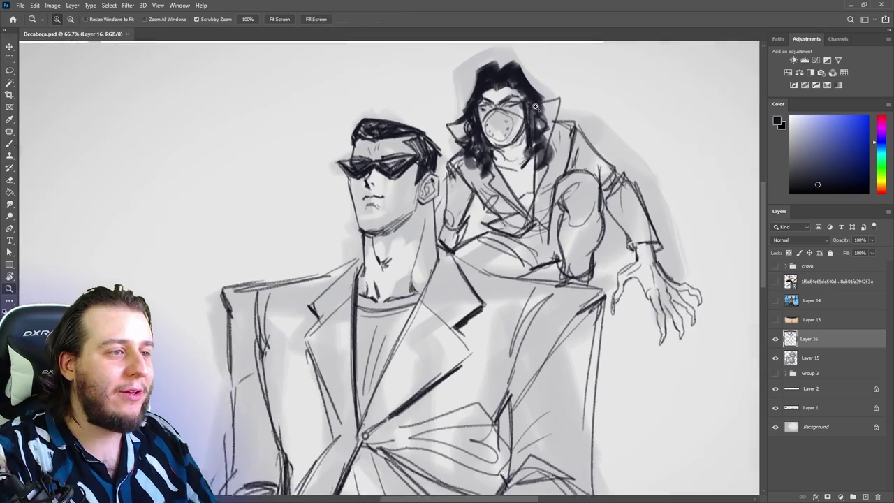
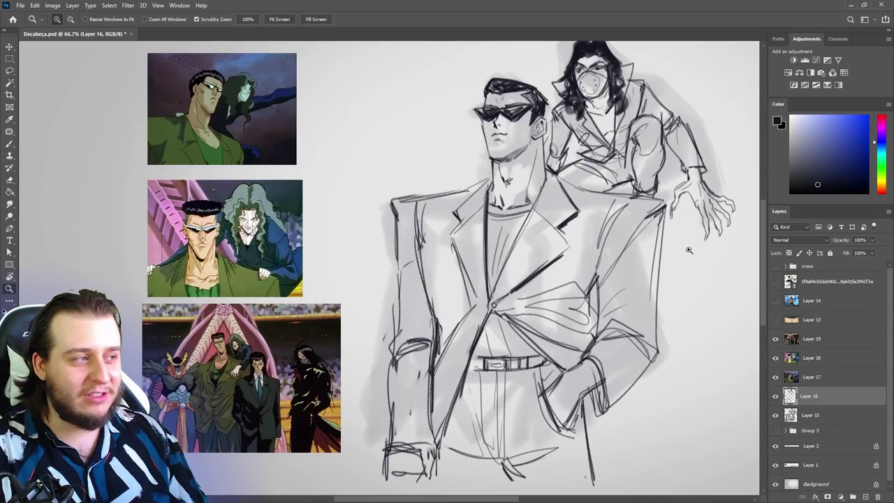
pyautogui.click(499, 118)
pyautogui.press('v')
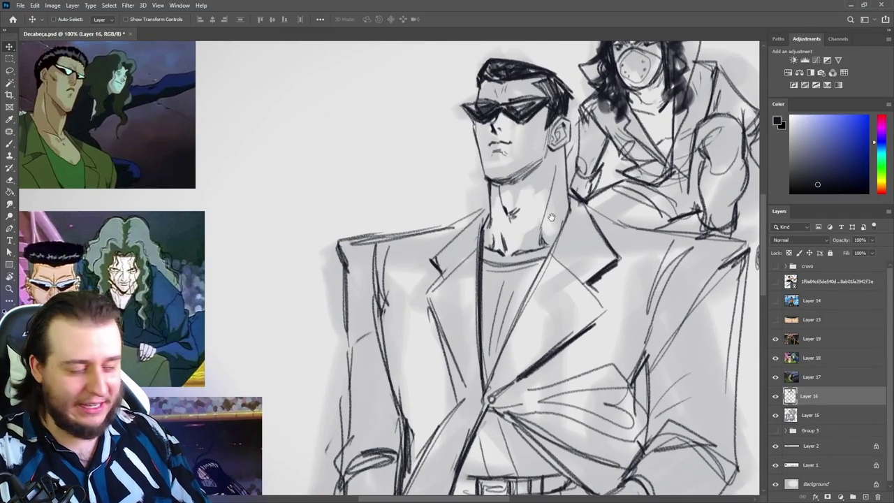
pyautogui.moveTo(548, 217); pyautogui.dragTo(571, 221)
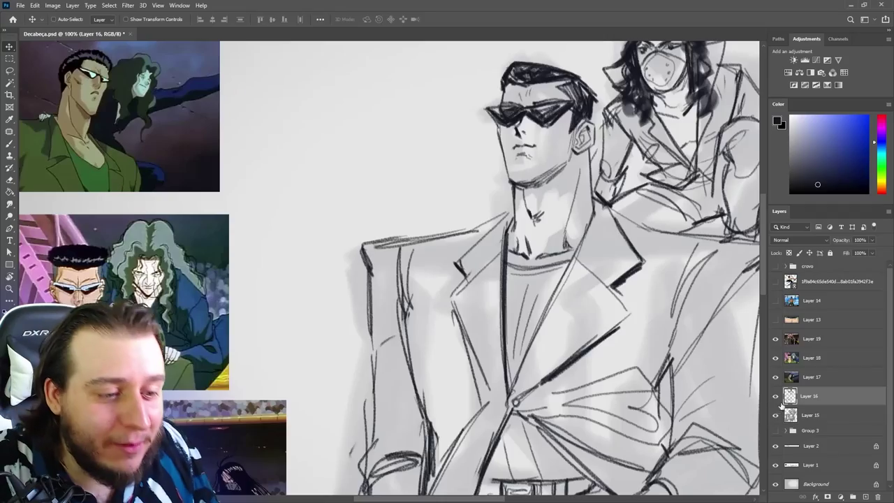
# Step: Duplicate the line-art Layer 16 as a backup, hide the copy and keep the original active for editing
pyautogui.click(775, 396)
pyautogui.click(775, 396)
pyautogui.press('z')
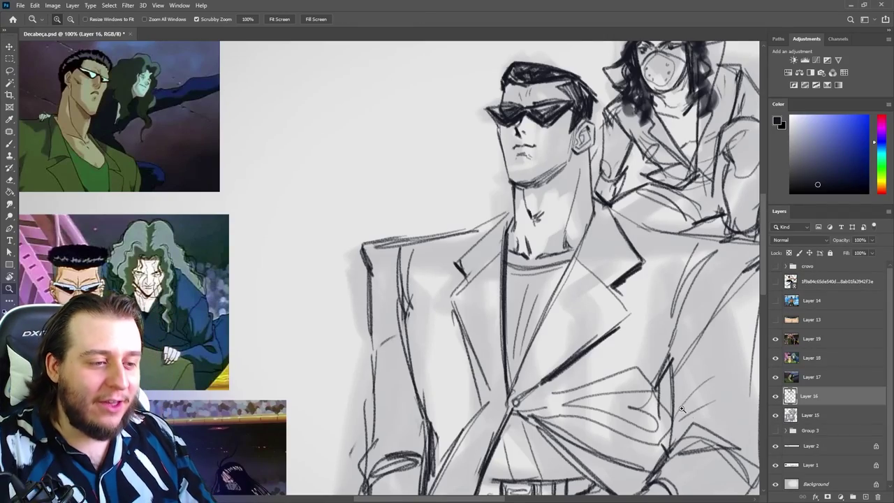
pyautogui.hotkey('ctrl', 'j')
pyautogui.doubleClick(804, 416)
pyautogui.click(871, 240)
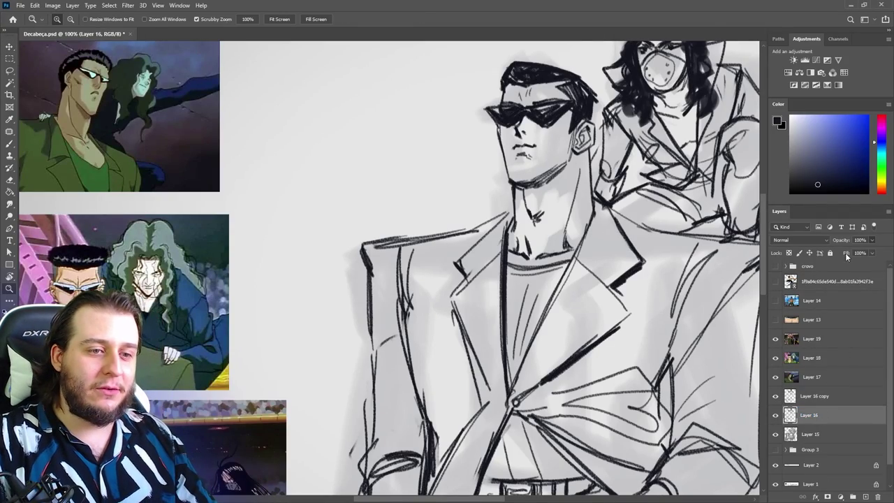
pyautogui.click(842, 255)
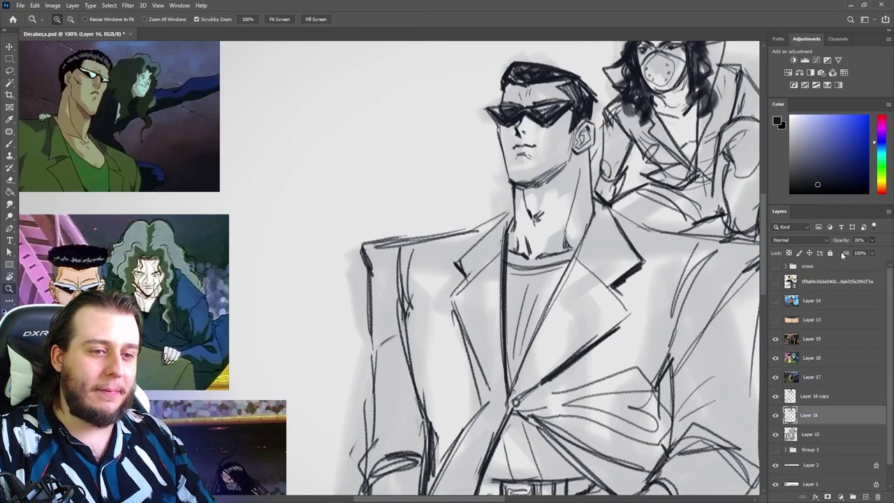
pyautogui.click(775, 396)
pyautogui.moveTo(874, 254); pyautogui.dragTo(882, 255)
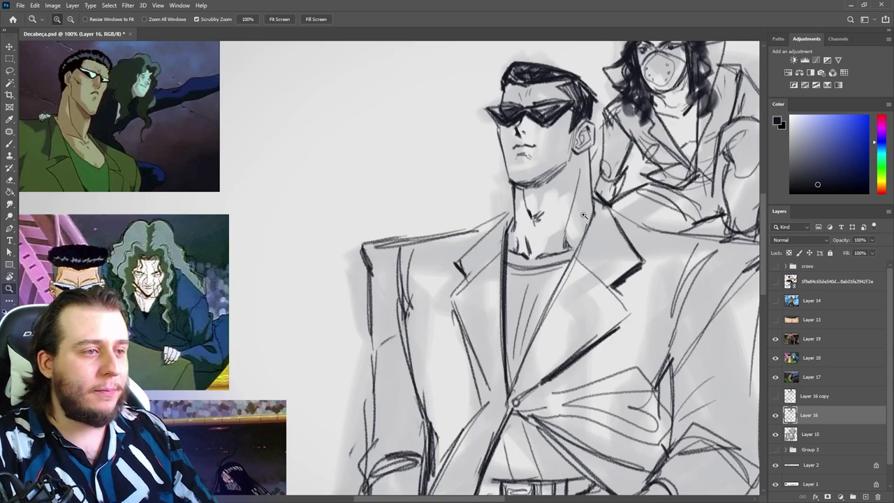
# Step: Erase the old nose on Toguro's face and redraw it broader and more angular with a smaller eraser and fine brush
pyautogui.click(569, 210)
pyautogui.hotkey('ctrl', '-')
pyautogui.moveTo(507, 295)
pyautogui.mouseDown()
pyautogui.moveTo(559, 277)
pyautogui.moveTo(559, 261)
pyautogui.mouseUp()
pyautogui.keyDown('alt'); pyautogui.click(549, 278); pyautogui.keyUp('alt')
pyautogui.press('e')
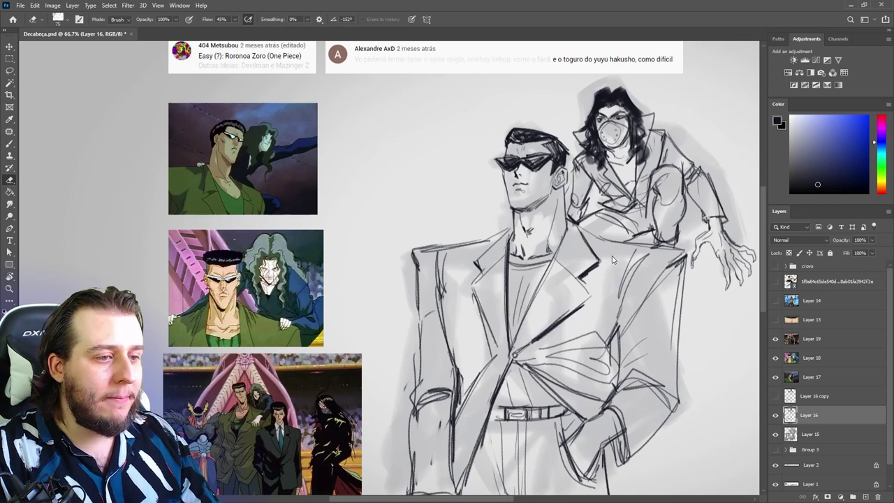
pyautogui.press('[')
pyautogui.press('[')
pyautogui.press('[')
pyautogui.moveTo(585, 232)
pyautogui.mouseDown()
pyautogui.moveTo(711, 221)
pyautogui.moveTo(577, 213)
pyautogui.mouseUp()
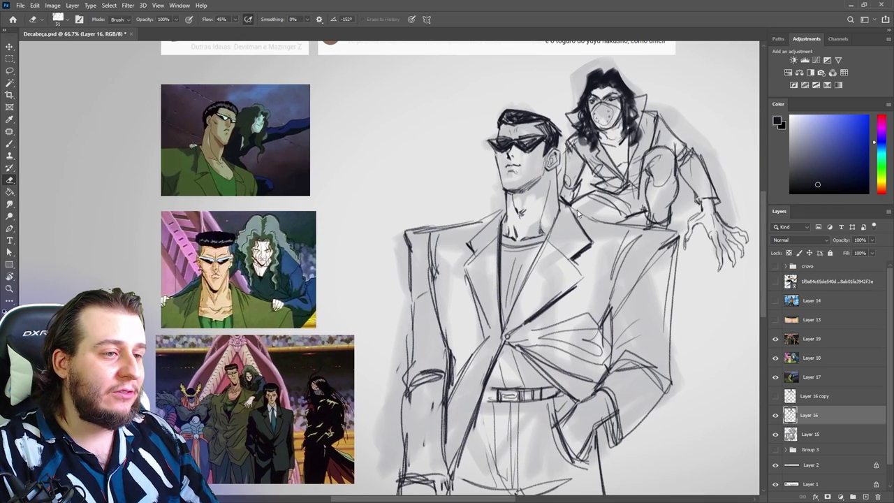
pyautogui.keyDown('ctrl'); pyautogui.click(504, 176); pyautogui.keyUp('ctrl')
pyautogui.moveTo(513, 141); pyautogui.dragTo(531, 123)
pyautogui.press('[')
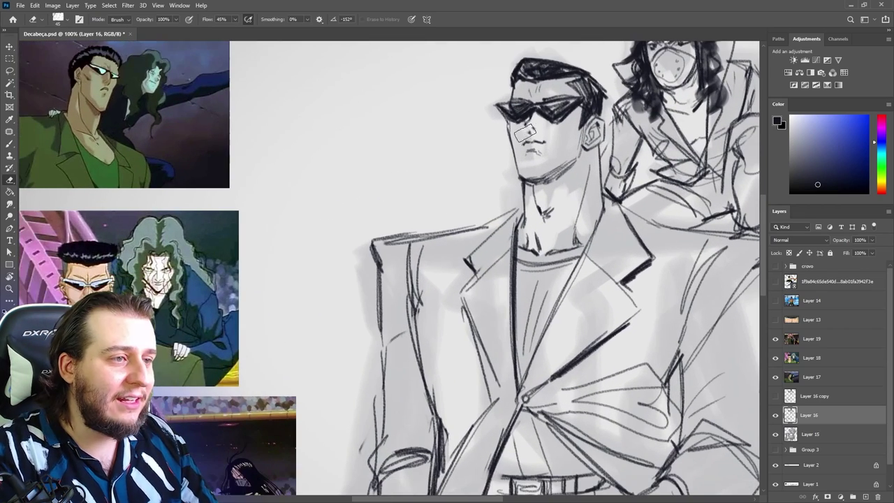
pyautogui.press('b')
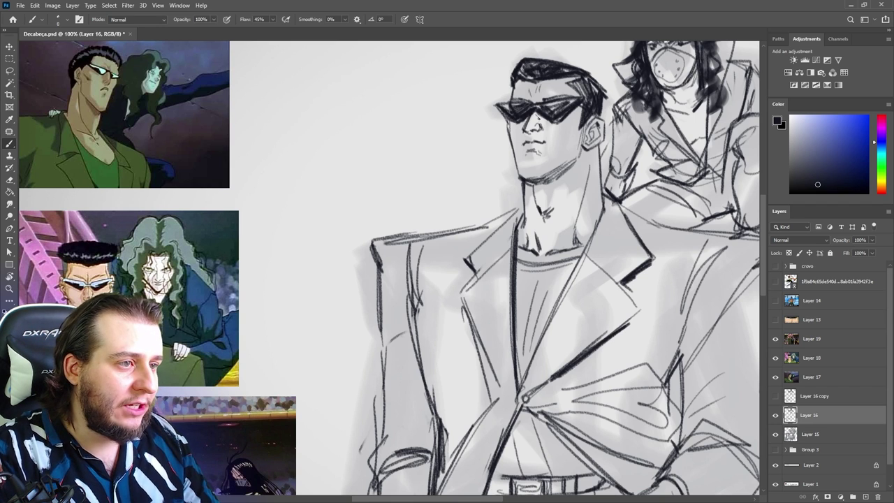
# Step: Rework Toguro's mouth into a stern frown with fuller lips and short creases at the corners
pyautogui.press('e')
pyautogui.press('b')
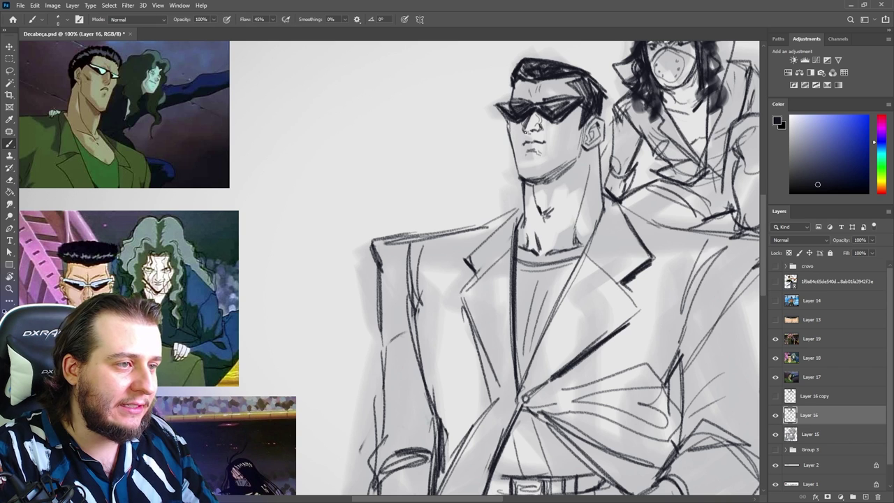
pyautogui.press('e')
pyautogui.press('b')
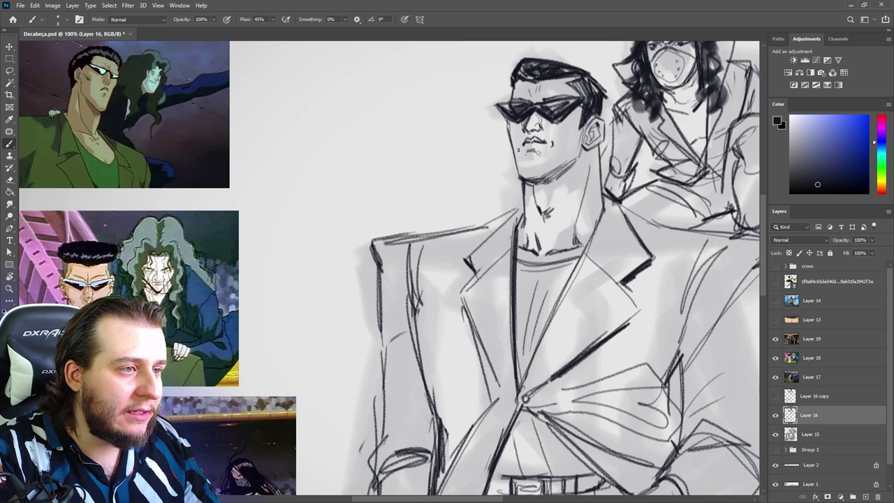
pyautogui.press('e')
pyautogui.press('b')
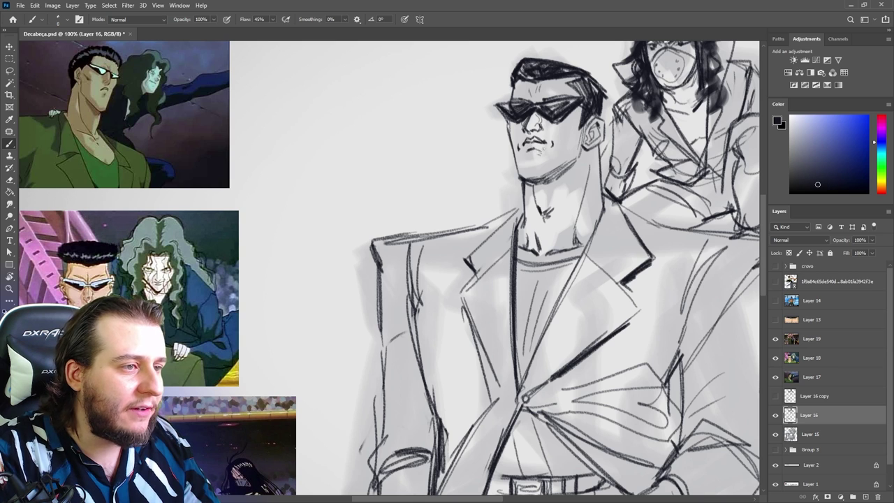
# Step: Redraw Toguro's chin and jaw with sharper corners and add hollow-cheek lines
pyautogui.press('e')
pyautogui.moveTo(522, 178)
pyautogui.mouseDown()
pyautogui.moveTo(513, 148)
pyautogui.moveTo(521, 179)
pyautogui.mouseUp()
pyautogui.press('b')
pyautogui.press('e')
pyautogui.press('b')
pyautogui.moveTo(513, 144)
pyautogui.mouseDown()
pyautogui.moveTo(522, 182)
pyautogui.moveTo(546, 178)
pyautogui.moveTo(537, 184)
pyautogui.moveTo(559, 165)
pyautogui.mouseUp()
pyautogui.press('e')
pyautogui.press('b')
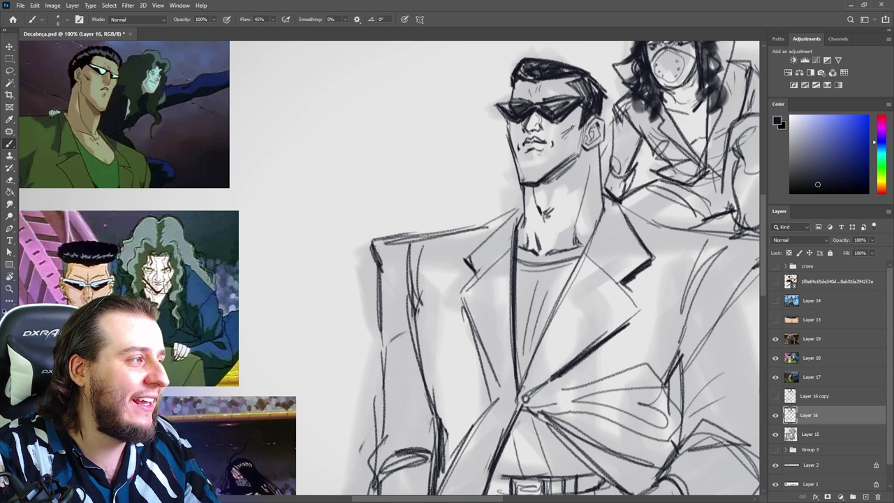
# Step: Clean up the outer edge of Toguro's face and darken the line from cheek to chin and along the jaw
pyautogui.press('e')
pyautogui.moveTo(501, 137); pyautogui.dragTo(501, 126)
pyautogui.press('b')
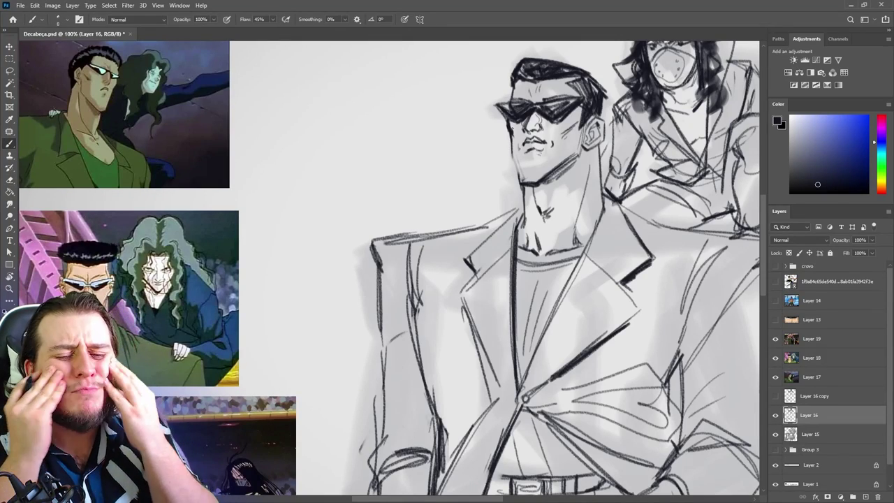
pyautogui.press('b')
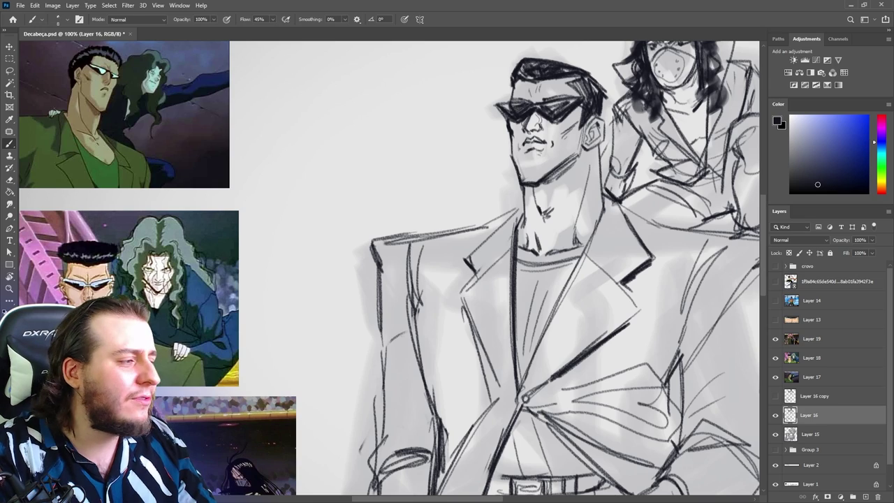
pyautogui.press('e')
pyautogui.moveTo(520, 192)
pyautogui.mouseDown()
pyautogui.moveTo(528, 205)
pyautogui.moveTo(553, 173)
pyautogui.mouseUp()
pyautogui.press('b')
pyautogui.moveTo(512, 142); pyautogui.dragTo(523, 185)
pyautogui.moveTo(535, 189); pyautogui.dragTo(580, 149)
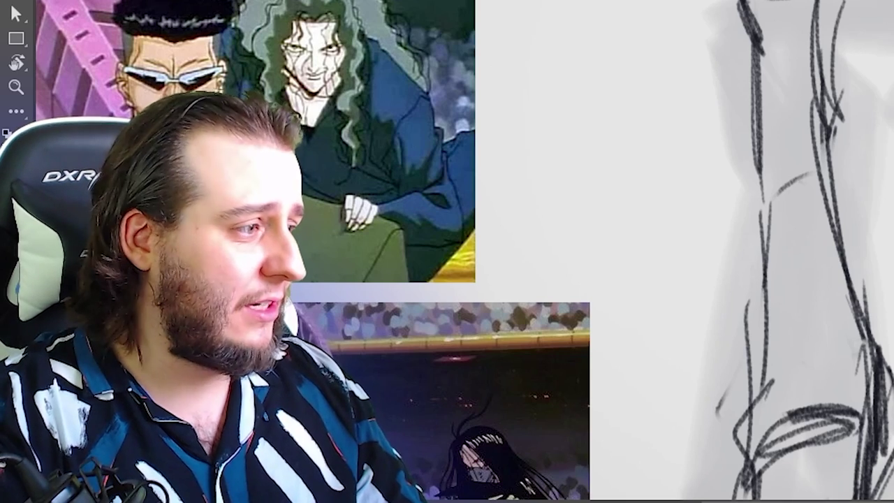
# Step: Erase part of Toguro's side hair and redraw the short hairline and sideburn above the ear
pyautogui.press('e')
pyautogui.press('b')
pyautogui.moveTo(596, 98); pyautogui.dragTo(600, 116)
pyautogui.press('e')
pyautogui.moveTo(588, 80)
pyautogui.mouseDown()
pyautogui.moveTo(595, 108)
pyautogui.moveTo(584, 80)
pyautogui.moveTo(594, 81)
pyautogui.mouseUp()
pyautogui.press('b')
pyautogui.moveTo(590, 101)
pyautogui.mouseDown()
pyautogui.moveTo(598, 88)
pyautogui.moveTo(599, 116)
pyautogui.mouseUp()
pyautogui.press('e')
pyautogui.press('b')
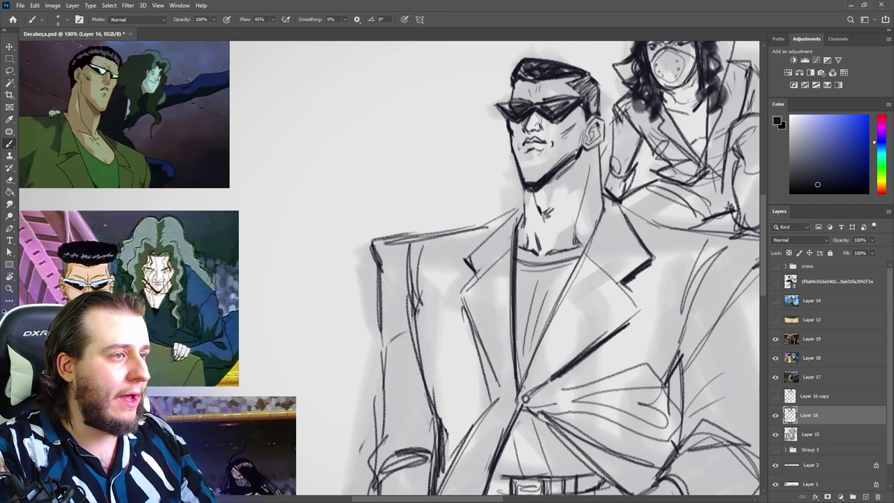
# Step: Redraw Toguro's hair as a flat top with short vertical spikes and trim its upper outline
pyautogui.moveTo(600, 82)
pyautogui.mouseDown()
pyautogui.moveTo(551, 47)
pyautogui.moveTo(508, 69)
pyautogui.moveTo(513, 58)
pyautogui.mouseUp()
pyautogui.moveTo(519, 51)
pyautogui.mouseDown()
pyautogui.moveTo(533, 71)
pyautogui.moveTo(553, 65)
pyautogui.mouseUp()
pyautogui.moveTo(556, 50); pyautogui.dragTo(568, 68)
pyautogui.moveTo(576, 54)
pyautogui.mouseDown()
pyautogui.moveTo(575, 66)
pyautogui.moveTo(519, 57)
pyautogui.moveTo(572, 62)
pyautogui.moveTo(583, 72)
pyautogui.moveTo(533, 75)
pyautogui.mouseUp()
pyautogui.press('e')
pyautogui.press('b')
pyautogui.moveTo(527, 63); pyautogui.dragTo(525, 71)
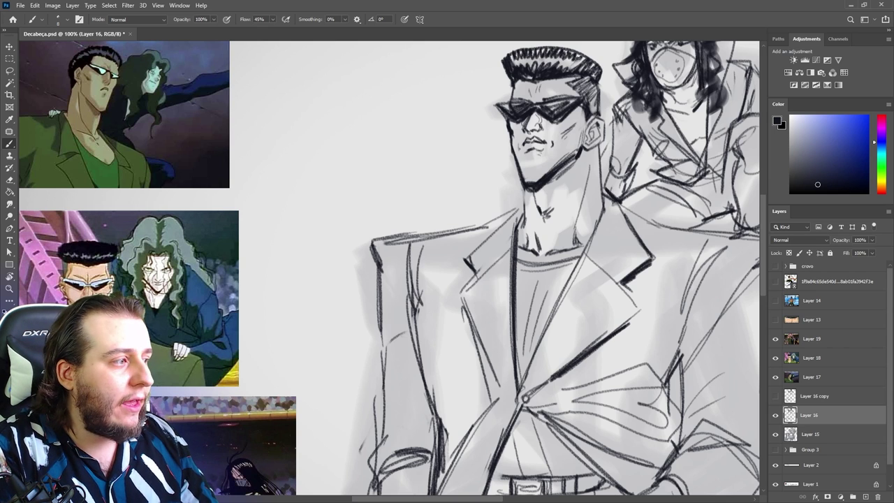
pyautogui.press('e')
pyautogui.moveTo(593, 65)
pyautogui.mouseDown()
pyautogui.moveTo(591, 74)
pyautogui.moveTo(598, 57)
pyautogui.moveTo(533, 47)
pyautogui.moveTo(499, 66)
pyautogui.mouseUp()
pyautogui.press('b')
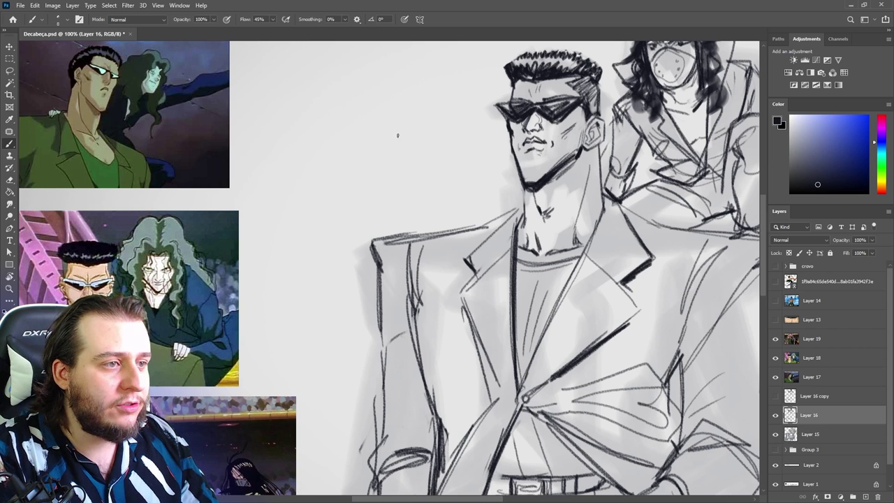
# Step: Redraw the front line of Toguro's neck and strengthen the collar edge running down to the lapel notch
pyautogui.press('e')
pyautogui.moveTo(539, 187)
pyautogui.mouseDown()
pyautogui.moveTo(514, 187)
pyautogui.moveTo(526, 234)
pyautogui.mouseUp()
pyautogui.press('b')
pyautogui.moveTo(522, 187)
pyautogui.mouseDown()
pyautogui.moveTo(527, 237)
pyautogui.moveTo(514, 231)
pyautogui.moveTo(528, 236)
pyautogui.mouseUp()
pyautogui.press('e')
pyautogui.press('b')
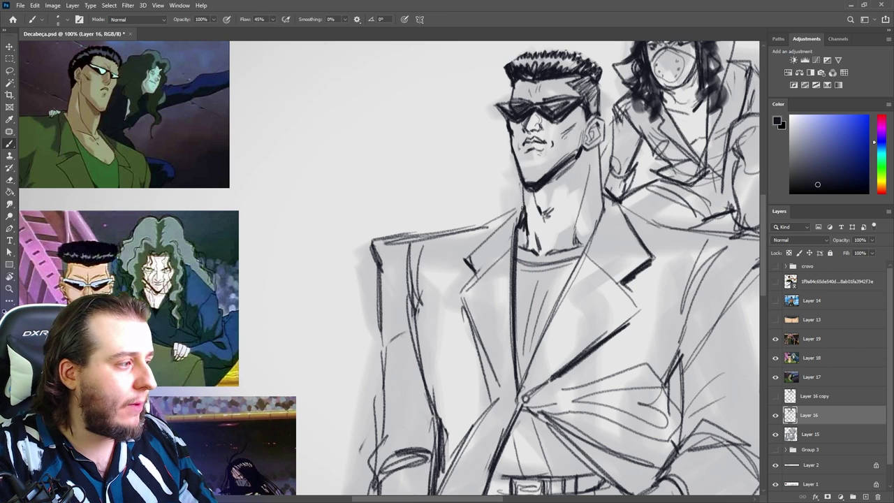
pyautogui.moveTo(519, 197)
pyautogui.mouseDown()
pyautogui.moveTo(514, 223)
pyautogui.moveTo(478, 249)
pyautogui.mouseUp()
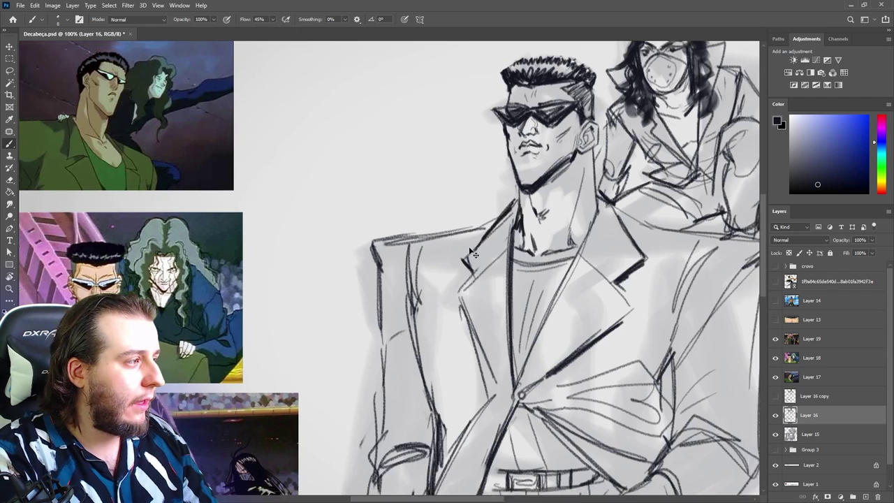
pyautogui.hotkey('ctrl', '-')
pyautogui.press('e')
pyautogui.press('b')
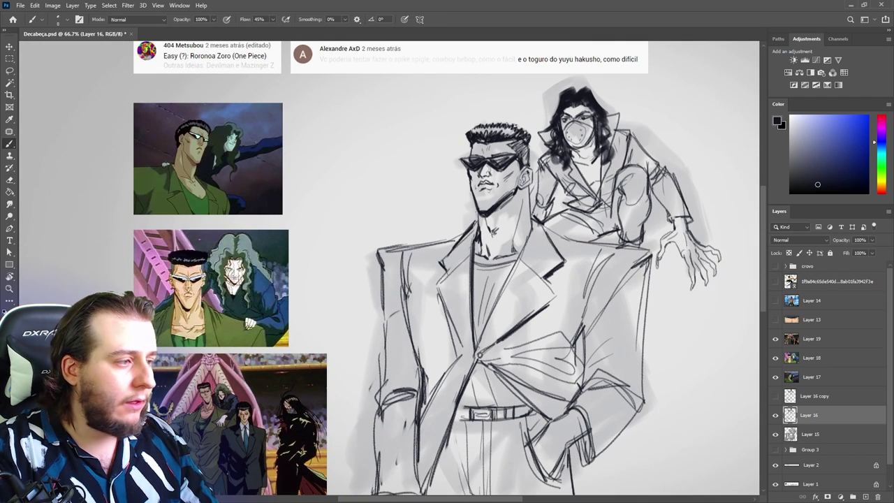
# Step: Add fabric folds to Toguro's jacket between the straight arm and the waist button
pyautogui.moveTo(507, 360); pyautogui.dragTo(515, 323)
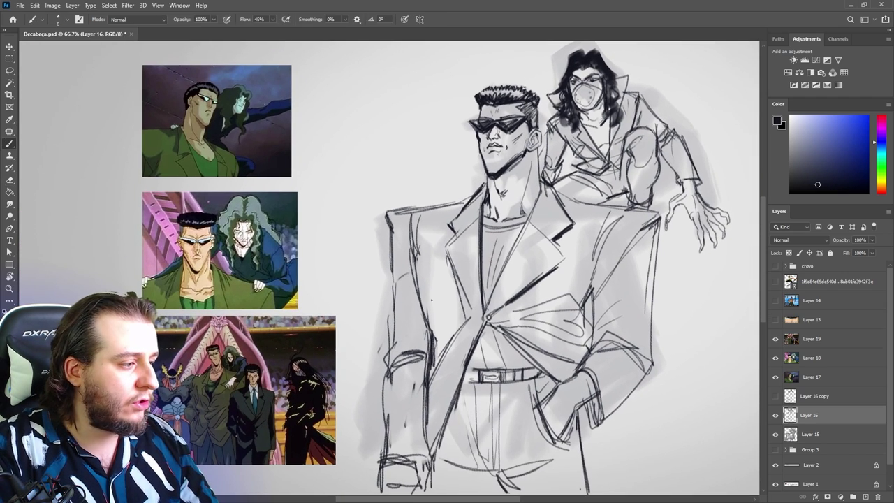
pyautogui.moveTo(418, 269)
pyautogui.mouseDown()
pyautogui.moveTo(441, 316)
pyautogui.moveTo(426, 332)
pyautogui.moveTo(465, 316)
pyautogui.mouseUp()
pyautogui.press('e')
pyautogui.press('b')
pyautogui.moveTo(426, 343)
pyautogui.mouseDown()
pyautogui.moveTo(466, 320)
pyautogui.moveTo(428, 370)
pyautogui.mouseUp()
pyautogui.press('e')
pyautogui.press('b')
# Step: Reshape the sleeve of Toguro's straight arm and draw curved folds from elbow to wrist
pyautogui.moveTo(394, 270)
pyautogui.mouseDown()
pyautogui.moveTo(382, 343)
pyautogui.moveTo(404, 329)
pyautogui.mouseUp()
pyautogui.moveTo(400, 271); pyautogui.dragTo(429, 347)
pyautogui.moveTo(405, 348)
pyautogui.mouseDown()
pyautogui.moveTo(383, 384)
pyautogui.moveTo(383, 423)
pyautogui.mouseUp()
pyautogui.moveTo(386, 412)
pyautogui.mouseDown()
pyautogui.moveTo(423, 418)
pyautogui.moveTo(415, 421)
pyautogui.mouseUp()
pyautogui.moveTo(385, 447); pyautogui.dragTo(414, 438)
pyautogui.press('e')
pyautogui.press('b')
# Step: Erase the old cuff at Toguro's pocketed hand and redraw it as a rounded, wider sleeve opening
pyautogui.moveTo(609, 349)
pyautogui.mouseDown()
pyautogui.moveTo(566, 377)
pyautogui.moveTo(592, 407)
pyautogui.mouseUp()
pyautogui.press('e')
pyautogui.moveTo(587, 370)
pyautogui.mouseDown()
pyautogui.moveTo(601, 417)
pyautogui.moveTo(581, 410)
pyautogui.moveTo(592, 438)
pyautogui.moveTo(621, 411)
pyautogui.mouseUp()
pyautogui.press('b')
pyautogui.press('e')
pyautogui.press('b')
pyautogui.moveTo(579, 375); pyautogui.dragTo(624, 415)
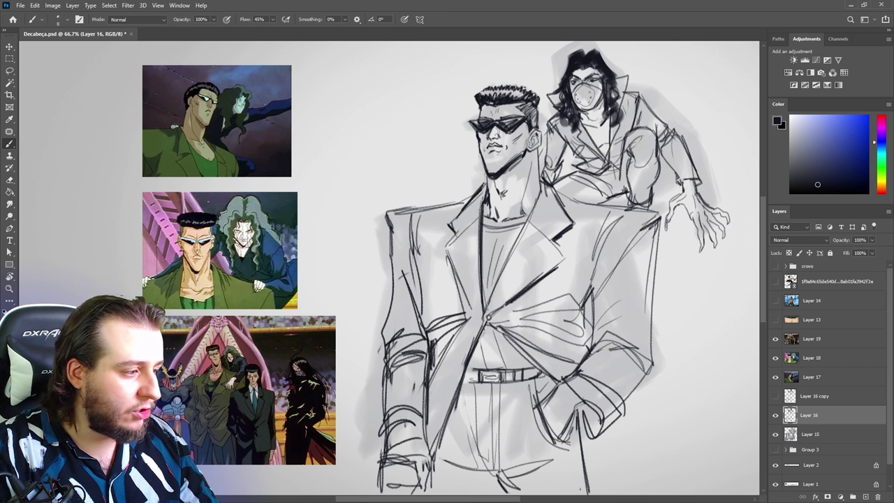
# Step: Redraw the jacket's front edge and folds sweeping from the waist button down toward the straight arm's wrist
pyautogui.moveTo(488, 321); pyautogui.dragTo(455, 415)
pyautogui.moveTo(484, 328); pyautogui.dragTo(450, 425)
pyautogui.press('e')
pyautogui.press('b')
pyautogui.moveTo(477, 334); pyautogui.dragTo(437, 461)
pyautogui.press('e')
pyautogui.moveTo(448, 413); pyautogui.dragTo(434, 443)
pyautogui.press('b')
pyautogui.moveTo(480, 333)
pyautogui.mouseDown()
pyautogui.moveTo(447, 419)
pyautogui.moveTo(428, 416)
pyautogui.mouseUp()
pyautogui.moveTo(480, 347); pyautogui.dragTo(435, 458)
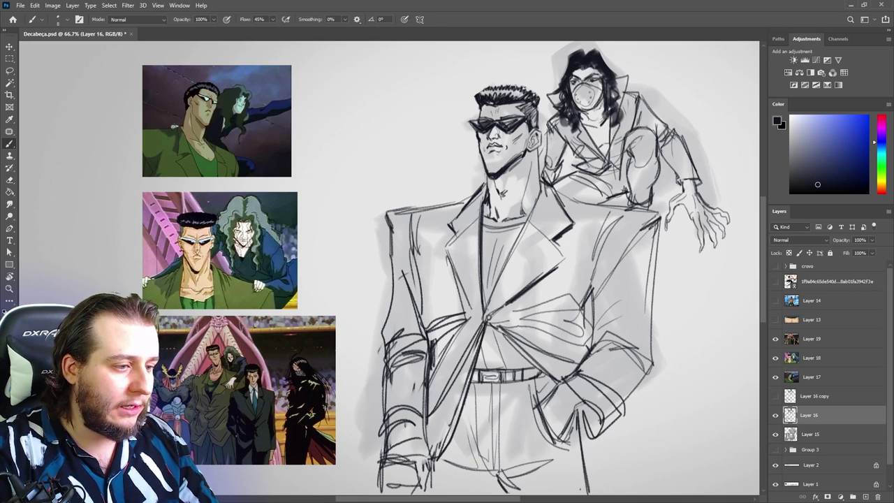
# Step: Add fold lines from the waist button across Toguro's jacket and down from the shoulder of the pocketed arm
pyautogui.moveTo(497, 324); pyautogui.dragTo(553, 375)
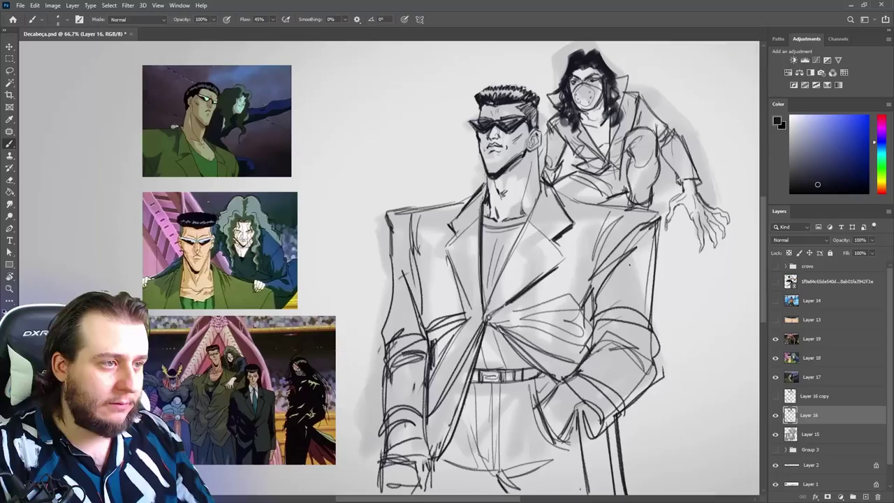
pyautogui.moveTo(582, 210); pyautogui.dragTo(592, 291)
pyautogui.moveTo(585, 222); pyautogui.dragTo(593, 296)
pyautogui.moveTo(571, 202); pyautogui.dragTo(621, 220)
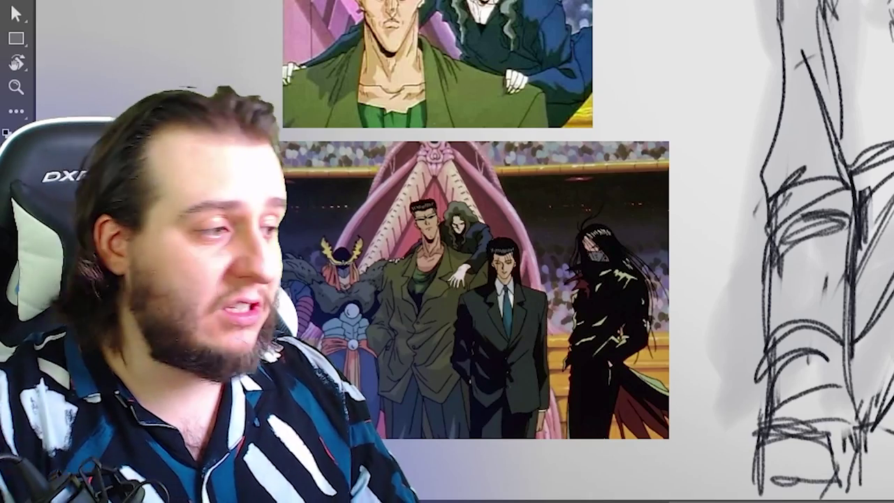
# Step: Erase the lower part of Toguro's sunglasses and reshape the lenses into slimmer, pointed wedges
pyautogui.press('e')
pyautogui.scroll(2, 508, 127)
pyautogui.moveTo(463, 175); pyautogui.dragTo(514, 167)
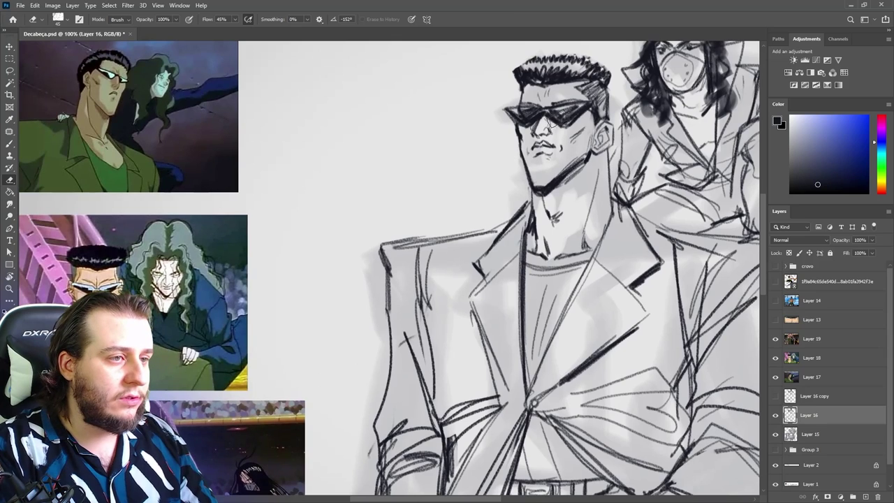
pyautogui.moveTo(551, 120)
pyautogui.mouseDown()
pyautogui.moveTo(562, 99)
pyautogui.moveTo(523, 107)
pyautogui.moveTo(542, 103)
pyautogui.mouseUp()
pyautogui.press('b')
pyautogui.press('e')
pyautogui.press('b')
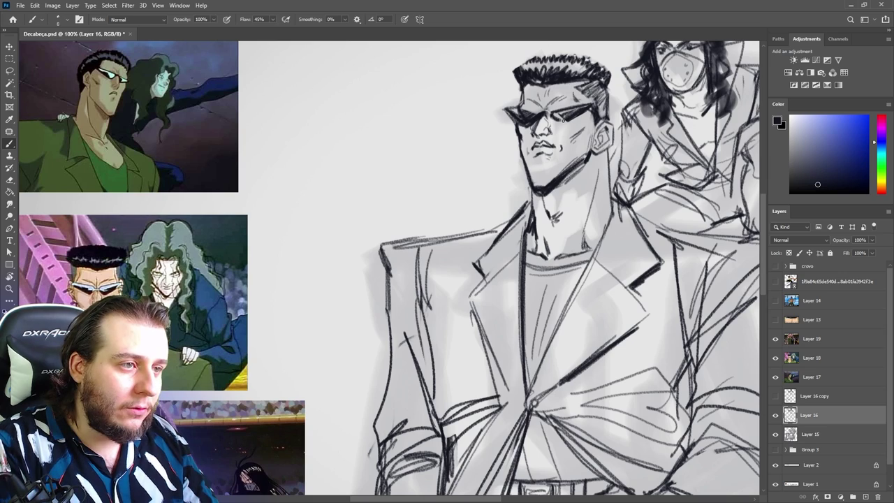
pyautogui.press('e')
pyautogui.moveTo(530, 123); pyautogui.dragTo(510, 112)
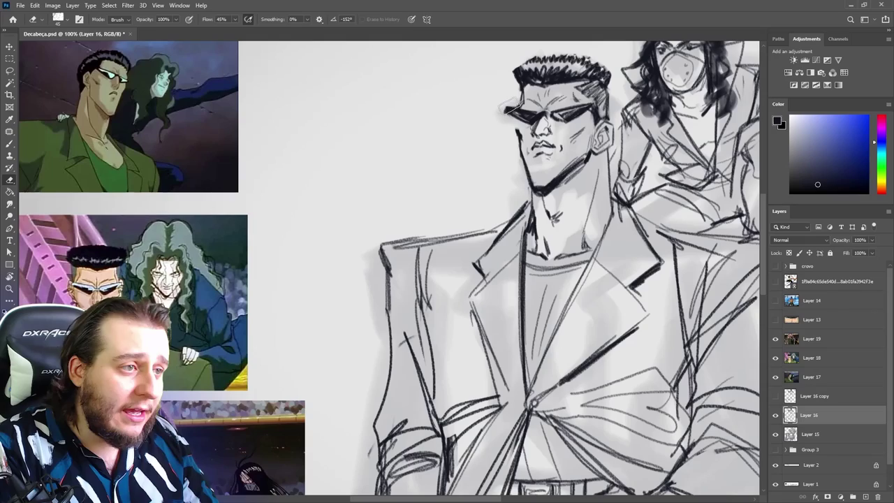
# Step: Clean up the far edge of Toguro's face and redraw the sunglasses' protruding tip and the cheek contour
pyautogui.moveTo(513, 109); pyautogui.dragTo(522, 157)
pyautogui.press('e')
pyautogui.press('b')
pyautogui.press('e')
pyautogui.press('b')
pyautogui.press('e')
pyautogui.press('b')
pyautogui.press('b')
pyautogui.press('e')
pyautogui.press('b')
pyautogui.press('e')
pyautogui.press('b')
pyautogui.press('e')
pyautogui.press('b')
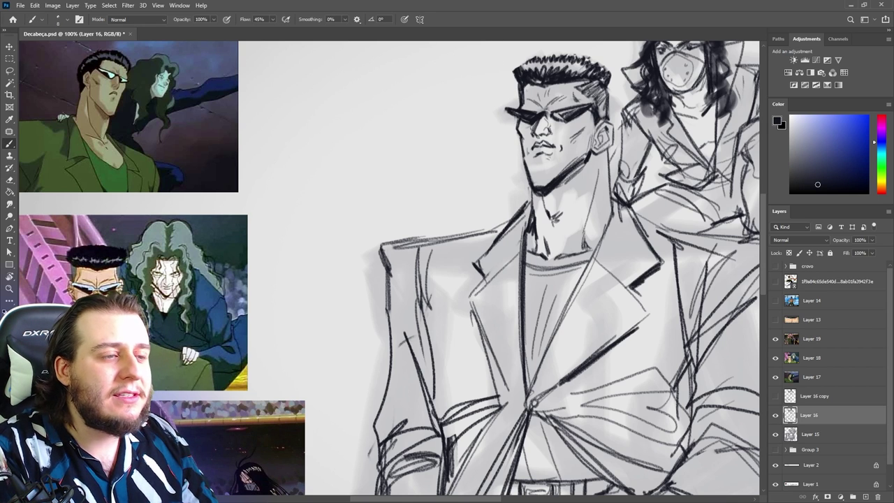
# Step: Trim the lower edge of Toguro's hairline and refine the crease lines on his forehead
pyautogui.press('e')
pyautogui.moveTo(554, 87)
pyautogui.mouseDown()
pyautogui.moveTo(529, 89)
pyautogui.moveTo(561, 79)
pyautogui.mouseUp()
pyautogui.press('b')
pyautogui.press('e')
pyautogui.press('b')
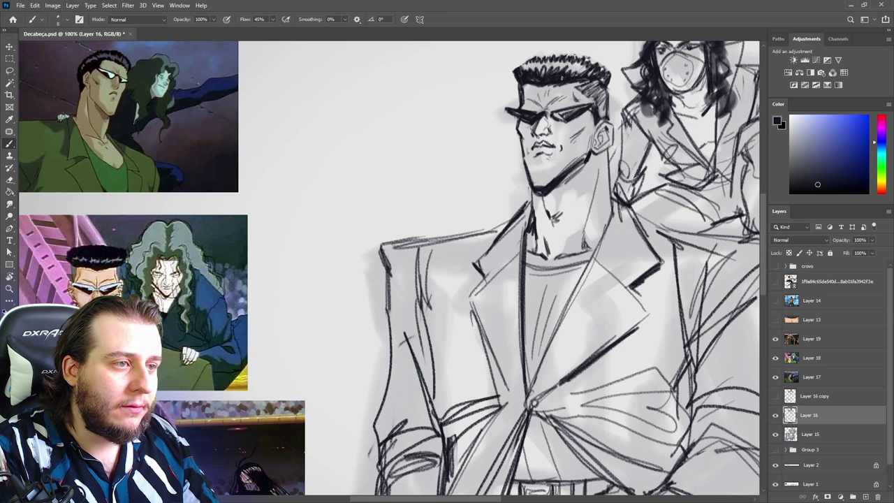
pyautogui.press('e')
pyautogui.press('b')
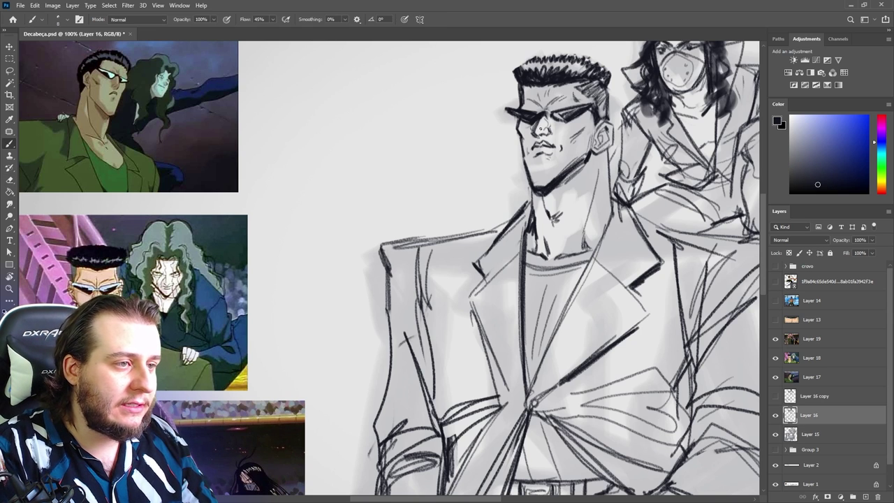
# Step: Thin the lenses of Toguro's sunglasses with the eraser and redraw their edges and bridge
pyautogui.press('e')
pyautogui.moveTo(569, 121); pyautogui.dragTo(583, 109)
pyautogui.press('b')
pyautogui.press('e')
pyautogui.moveTo(512, 110); pyautogui.dragTo(537, 113)
pyautogui.press('b')
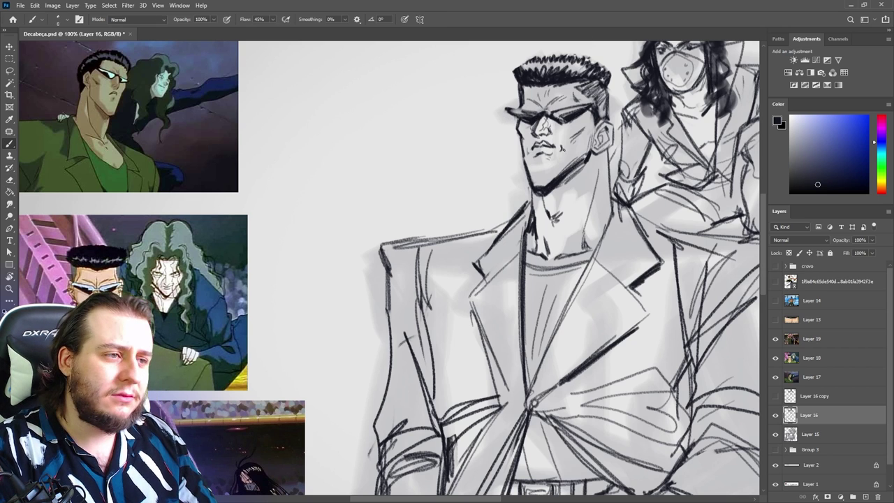
# Step: Draw muscle lines down the side of Toguro's neck from below the ear to the collarbone
pyautogui.moveTo(600, 161)
pyautogui.mouseDown()
pyautogui.moveTo(589, 236)
pyautogui.moveTo(545, 206)
pyautogui.moveTo(570, 243)
pyautogui.moveTo(608, 208)
pyautogui.mouseUp()
pyautogui.press('e')
pyautogui.press('b')
pyautogui.press('e')
pyautogui.press('b')
pyautogui.moveTo(608, 165)
pyautogui.mouseDown()
pyautogui.moveTo(612, 210)
pyautogui.moveTo(596, 248)
pyautogui.mouseUp()
pyautogui.hotkey('ctrl', '-')
# Step: Erase the curved neckline of Toguro's shirt and redraw it as an irregular edge with vertical folds
pyautogui.press('e')
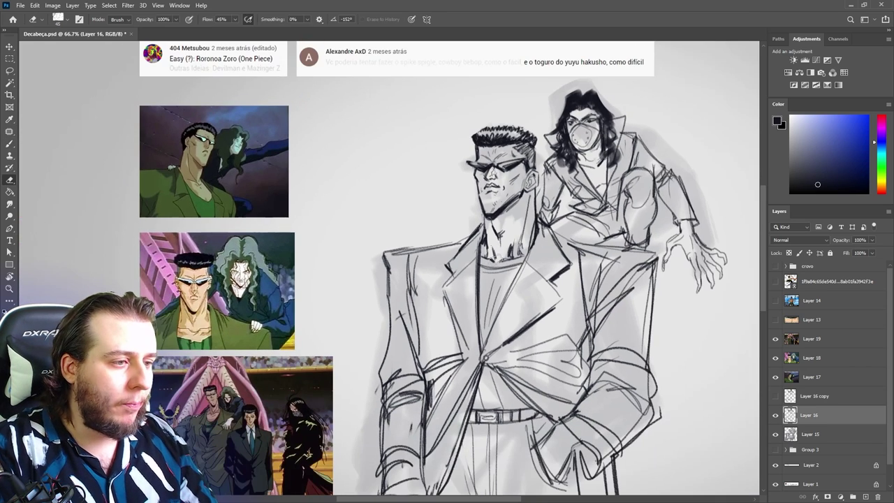
pyautogui.moveTo(490, 268)
pyautogui.mouseDown()
pyautogui.moveTo(517, 259)
pyautogui.moveTo(489, 322)
pyautogui.mouseUp()
pyautogui.press('b')
pyautogui.press('e')
pyautogui.press('b')
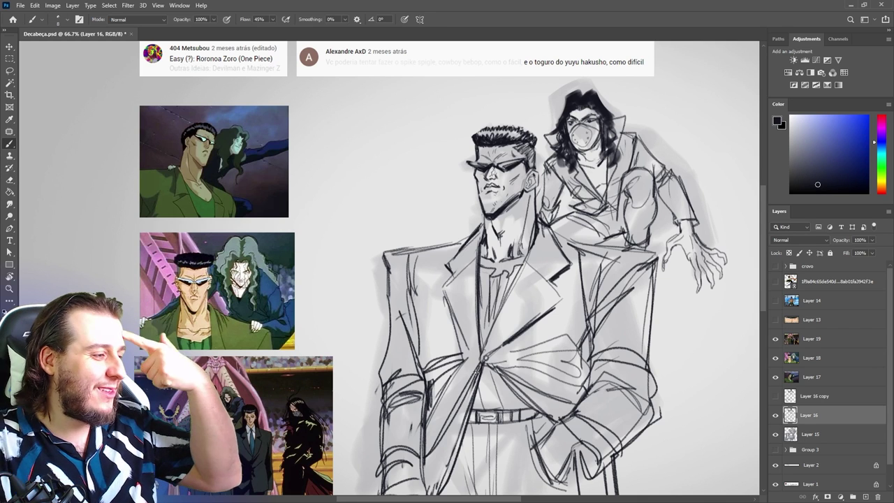
# Step: Add short diagonal strokes beside both lapels on the shoulders of Toguro's jacket
pyautogui.moveTo(464, 239); pyautogui.dragTo(427, 271)
pyautogui.moveTo(464, 241); pyautogui.dragTo(425, 265)
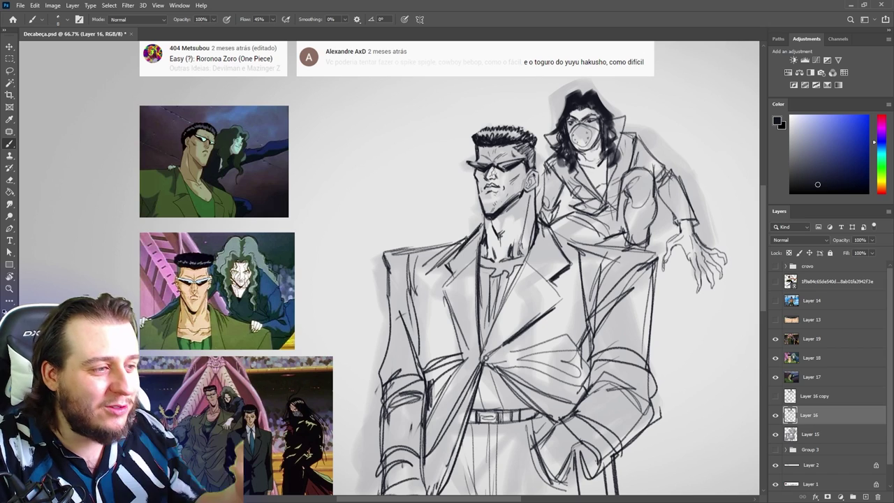
pyautogui.moveTo(555, 234); pyautogui.dragTo(579, 259)
pyautogui.moveTo(555, 233); pyautogui.dragTo(579, 255)
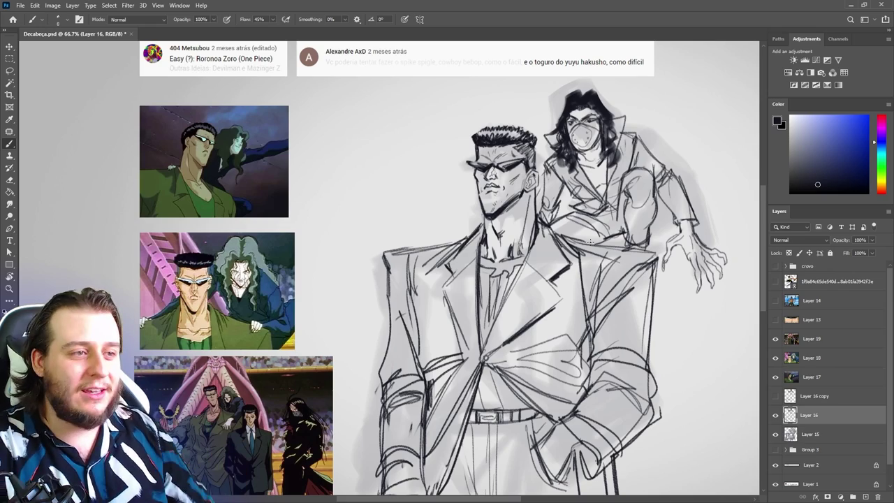
# Step: Erase the crouching figure's raised collar and crossed lapels and draw a V-neck with a dark undershirt
pyautogui.press('e')
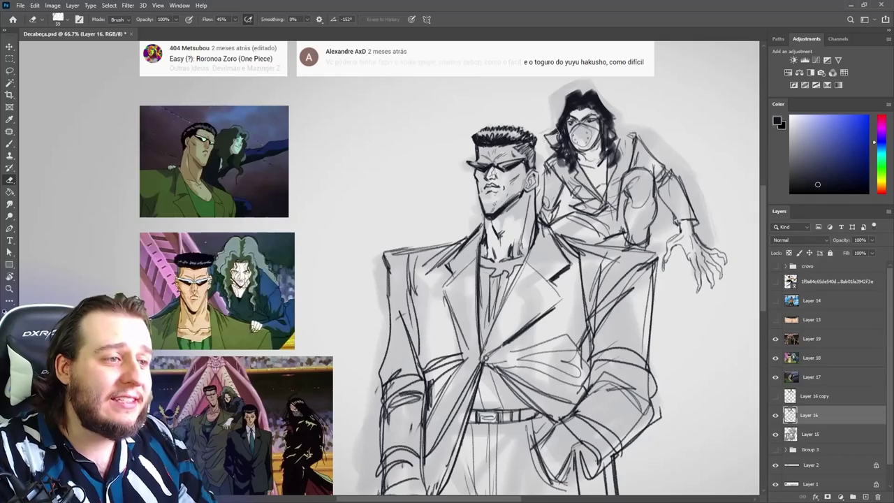
pyautogui.moveTo(557, 130); pyautogui.dragTo(540, 139)
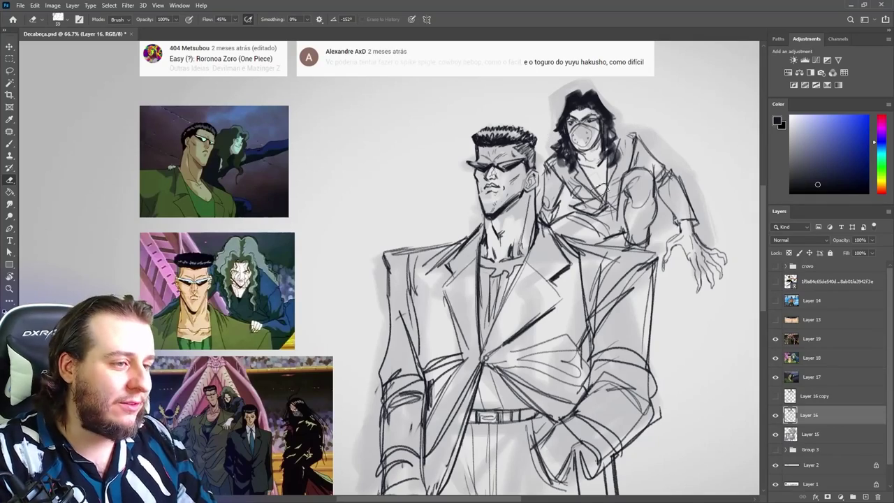
pyautogui.moveTo(604, 192)
pyautogui.mouseDown()
pyautogui.moveTo(612, 169)
pyautogui.moveTo(605, 201)
pyautogui.mouseUp()
pyautogui.press('b')
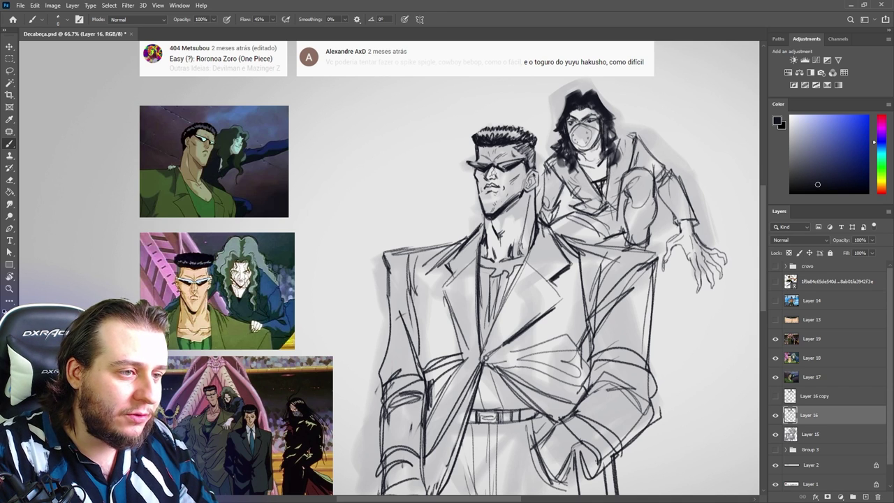
pyautogui.press('e')
pyautogui.press('b')
pyautogui.moveTo(588, 173)
pyautogui.mouseDown()
pyautogui.moveTo(608, 210)
pyautogui.moveTo(576, 209)
pyautogui.mouseUp()
pyautogui.press('e')
pyautogui.press('b')
pyautogui.press('e')
pyautogui.press('b')
pyautogui.press('e')
pyautogui.press('b')
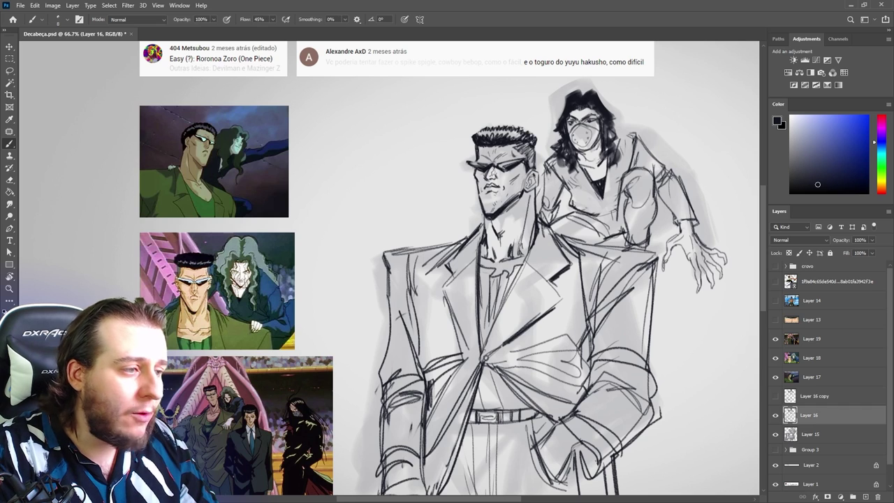
# Step: Erase the remaining pointed collar on the crouching figure's outstretched-arm side and redraw a smooth shoulder line
pyautogui.press('e')
pyautogui.moveTo(648, 169); pyautogui.dragTo(626, 134)
pyautogui.press('b')
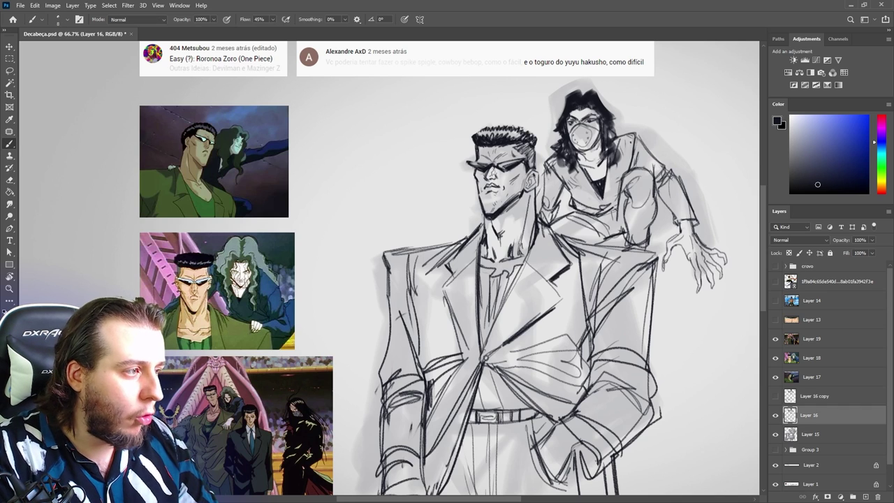
# Step: Erase and redraw the thumb and nearest finger of the crouching figure's hanging hand
pyautogui.press('e')
pyautogui.scroll(1, 677, 268)
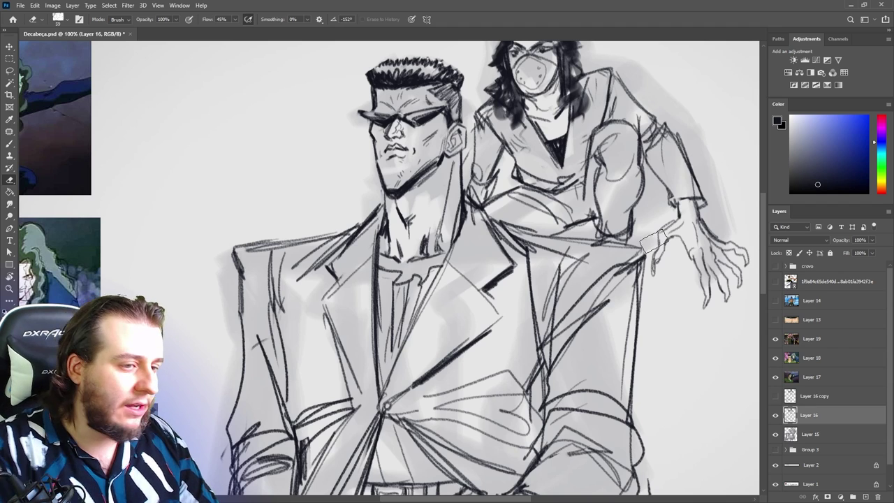
pyautogui.press('b')
pyautogui.moveTo(660, 227)
pyautogui.mouseDown()
pyautogui.moveTo(659, 245)
pyautogui.moveTo(681, 252)
pyautogui.moveTo(653, 273)
pyautogui.mouseUp()
pyautogui.press('e')
pyautogui.press('b')
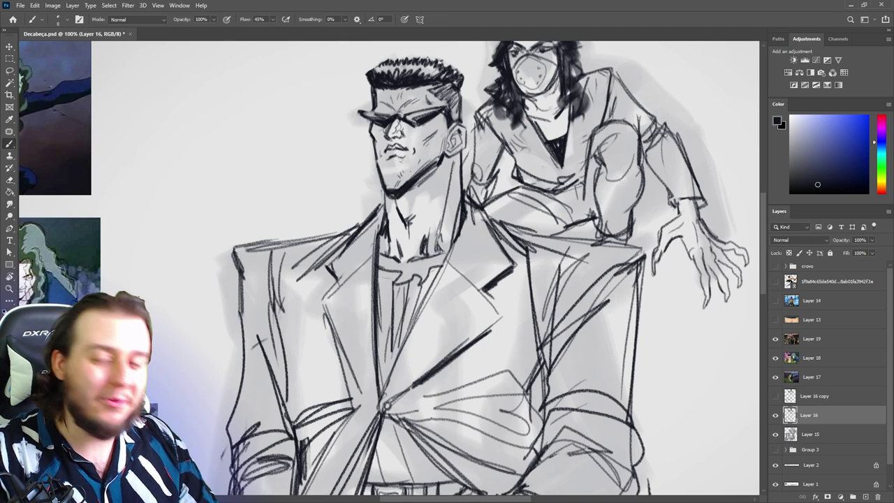
# Step: Add fold lines across the top of Toguro's shoulders and down the upper sleeve of the straight arm
pyautogui.moveTo(530, 249); pyautogui.dragTo(597, 280)
pyautogui.press('z')
pyautogui.keyDown('alt'); pyautogui.click(556, 245); pyautogui.keyUp('alt')
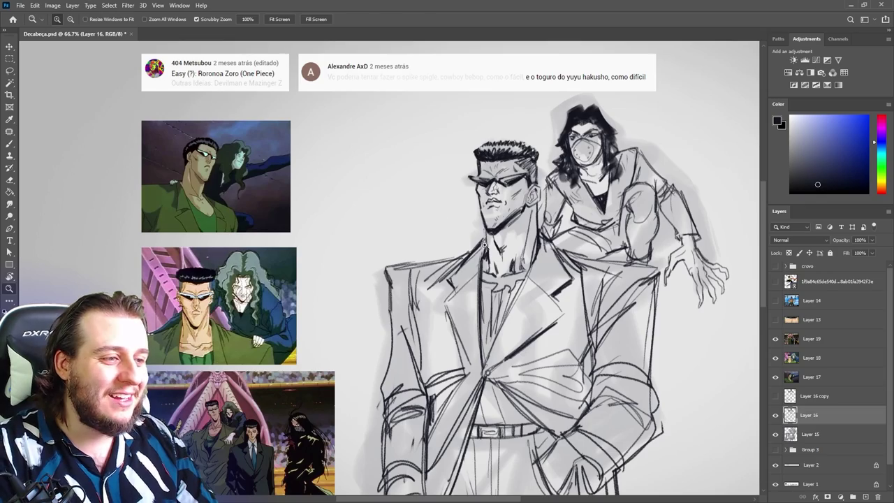
pyautogui.press('b')
pyautogui.moveTo(389, 270); pyautogui.dragTo(465, 257)
pyautogui.moveTo(388, 270)
pyautogui.mouseDown()
pyautogui.moveTo(435, 263)
pyautogui.moveTo(409, 313)
pyautogui.mouseUp()
pyautogui.moveTo(386, 278); pyautogui.dragTo(408, 322)
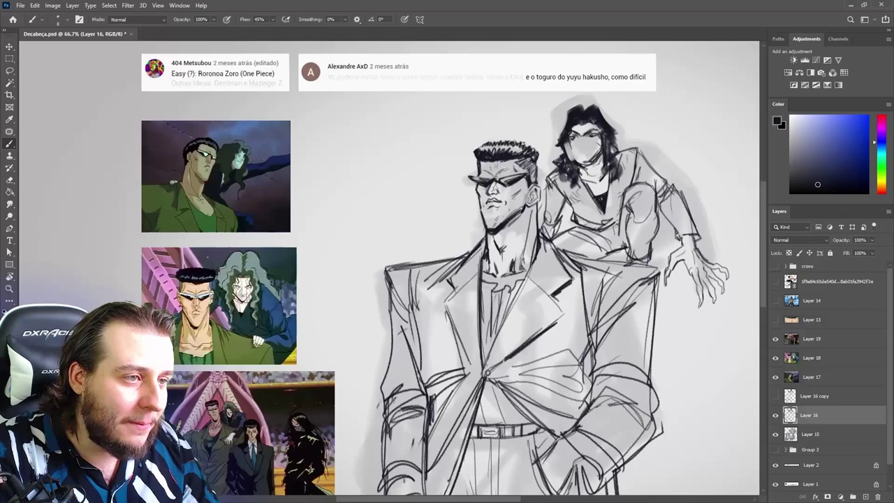
# Step: Replace the crouching figure's mask with a bare face, drawing narrowed eyes, nose, smirking mouth and cheek shading
pyautogui.hotkey('ctrl', '1')
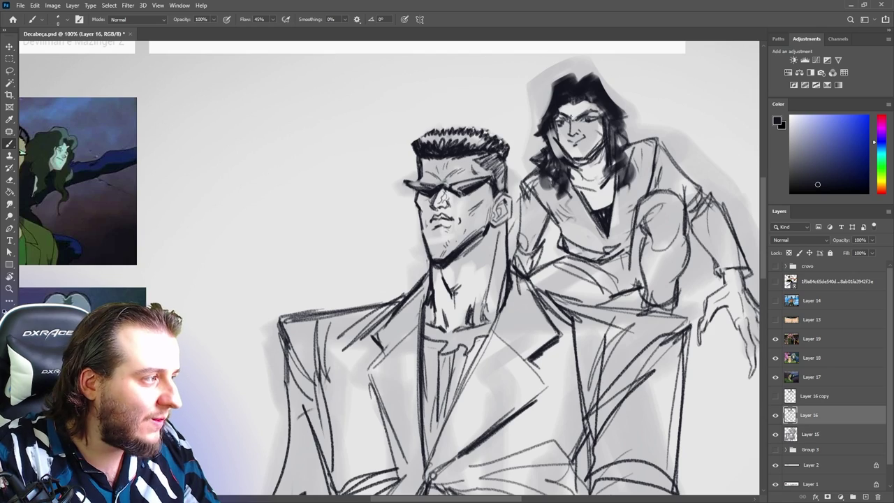
pyautogui.press('e')
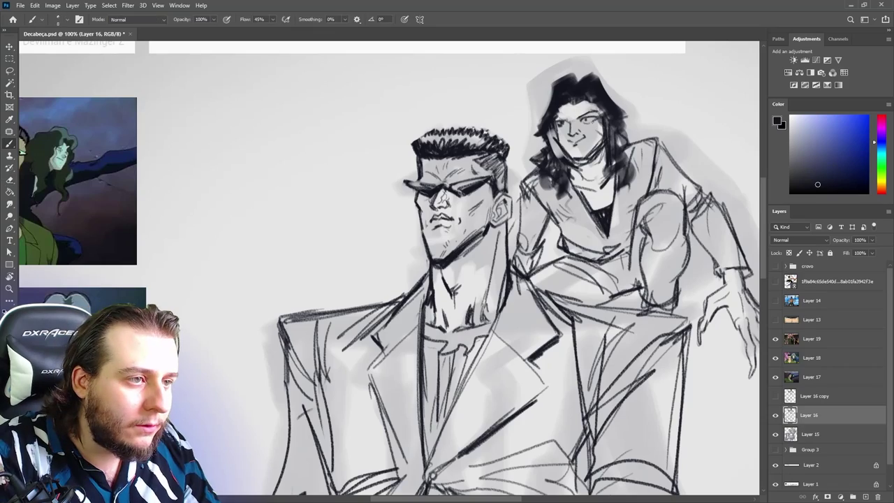
pyautogui.press('b')
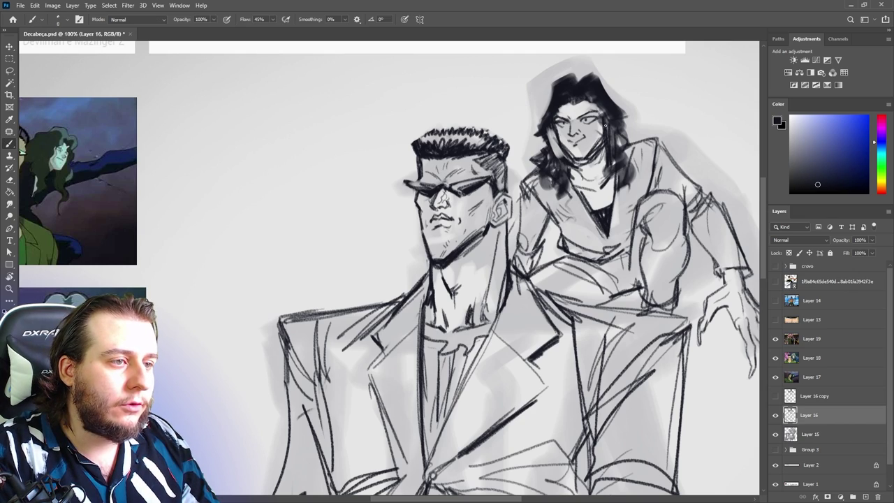
pyautogui.moveTo(605, 125); pyautogui.dragTo(595, 151)
# Step: Erase the crouching figure's solid black hair around the face and neck
pyautogui.press('e')
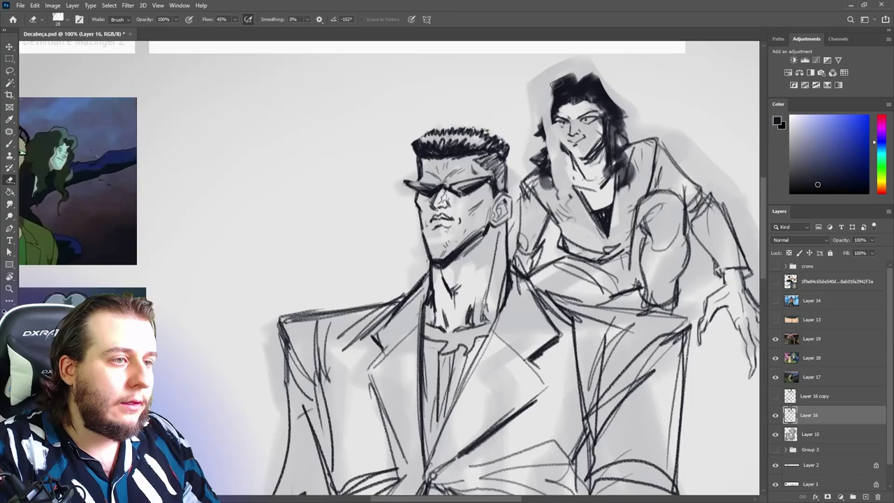
pyautogui.moveTo(557, 84)
pyautogui.mouseDown()
pyautogui.moveTo(539, 110)
pyautogui.moveTo(550, 150)
pyautogui.moveTo(543, 166)
pyautogui.moveTo(543, 148)
pyautogui.moveTo(566, 166)
pyautogui.moveTo(543, 87)
pyautogui.moveTo(544, 109)
pyautogui.moveTo(575, 79)
pyautogui.moveTo(629, 152)
pyautogui.moveTo(622, 183)
pyautogui.moveTo(618, 133)
pyautogui.mouseUp()
pyautogui.press('b')
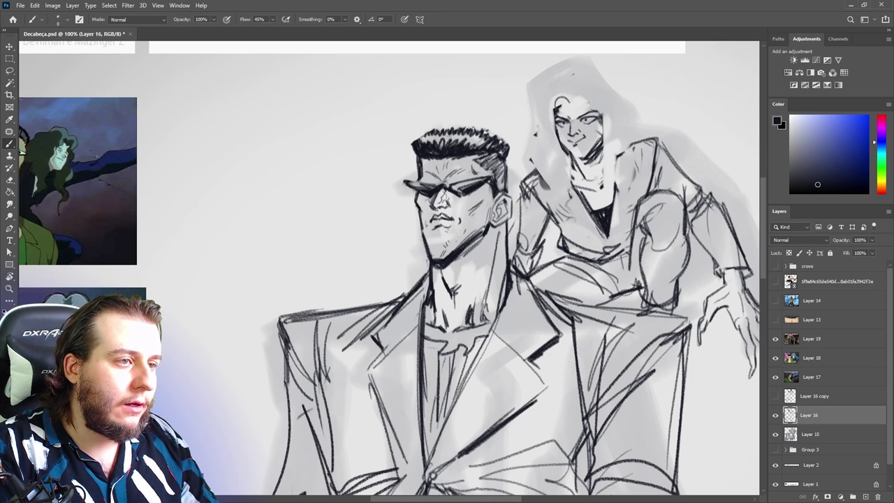
# Step: Outline long, wavy, center-parted hair around the crouching figure's head and undo the extra outer strands
pyautogui.moveTo(552, 98)
pyautogui.mouseDown()
pyautogui.moveTo(579, 71)
pyautogui.moveTo(562, 69)
pyautogui.moveTo(601, 85)
pyautogui.moveTo(640, 123)
pyautogui.mouseUp()
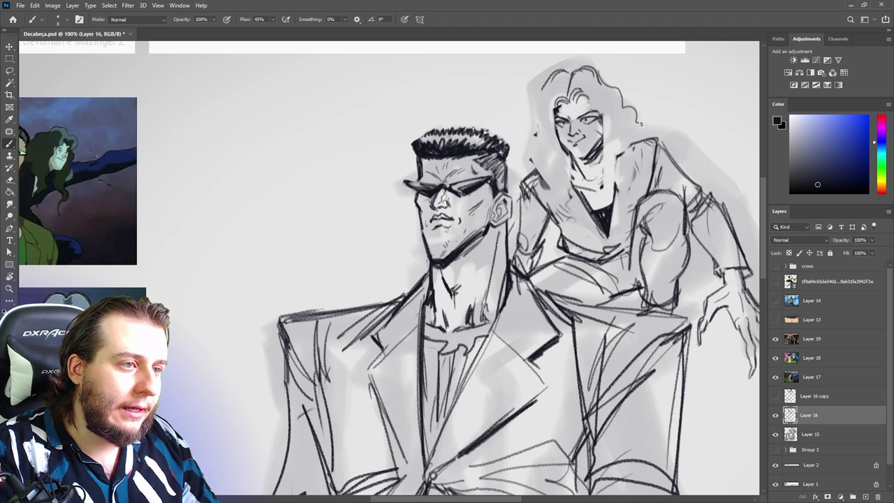
pyautogui.moveTo(535, 105); pyautogui.dragTo(522, 169)
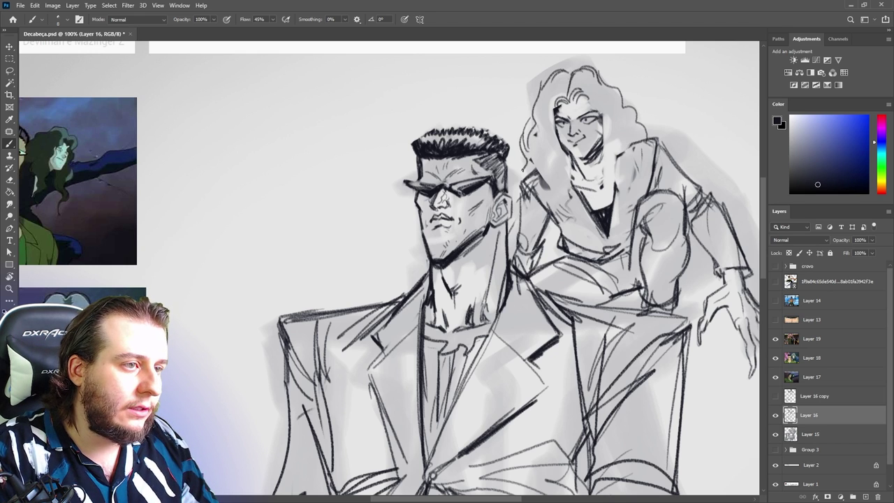
pyautogui.moveTo(532, 123); pyautogui.dragTo(528, 161)
pyautogui.hotkey('ctrl', 'z')
pyautogui.hotkey('ctrl', 'z')
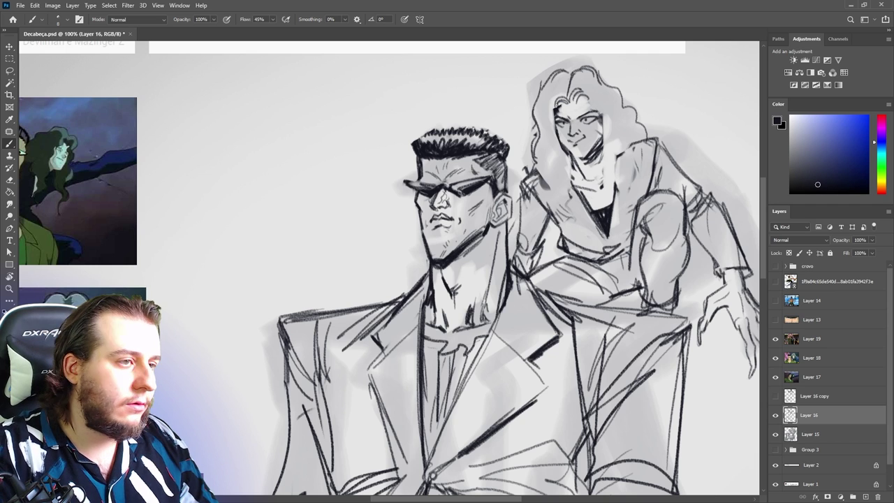
# Step: Draw curly locks falling on both sides of the crouching figure's face to the chest and tidy the hairline
pyautogui.moveTo(544, 95)
pyautogui.mouseDown()
pyautogui.moveTo(550, 148)
pyautogui.moveTo(567, 213)
pyautogui.mouseUp()
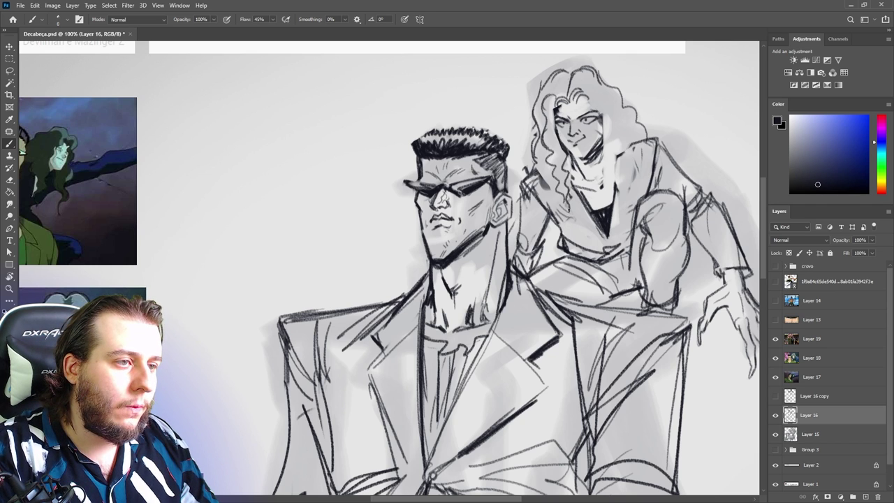
pyautogui.moveTo(578, 93)
pyautogui.mouseDown()
pyautogui.moveTo(601, 164)
pyautogui.moveTo(597, 193)
pyautogui.mouseUp()
pyautogui.press('e')
pyautogui.press('b')
pyautogui.moveTo(602, 148); pyautogui.dragTo(597, 206)
pyautogui.moveTo(611, 179); pyautogui.dragTo(602, 207)
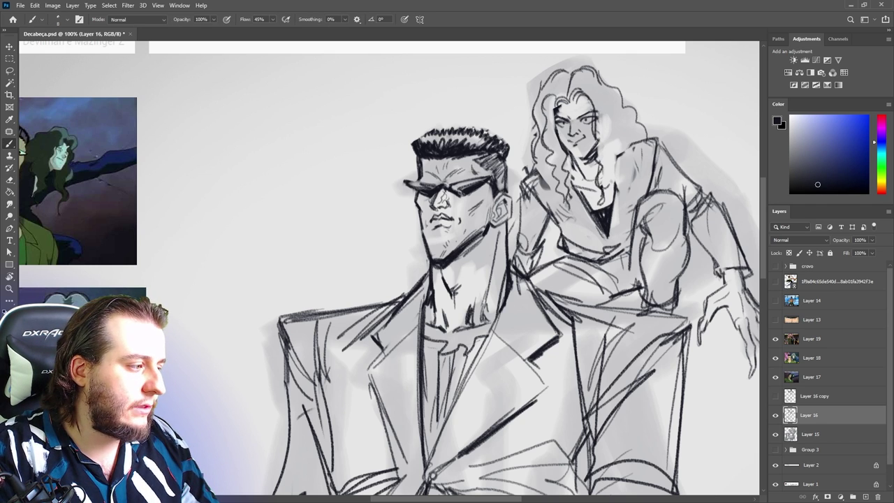
pyautogui.moveTo(588, 86)
pyautogui.mouseDown()
pyautogui.moveTo(610, 130)
pyautogui.moveTo(604, 158)
pyautogui.moveTo(606, 193)
pyautogui.mouseUp()
pyautogui.moveTo(641, 134); pyautogui.dragTo(605, 205)
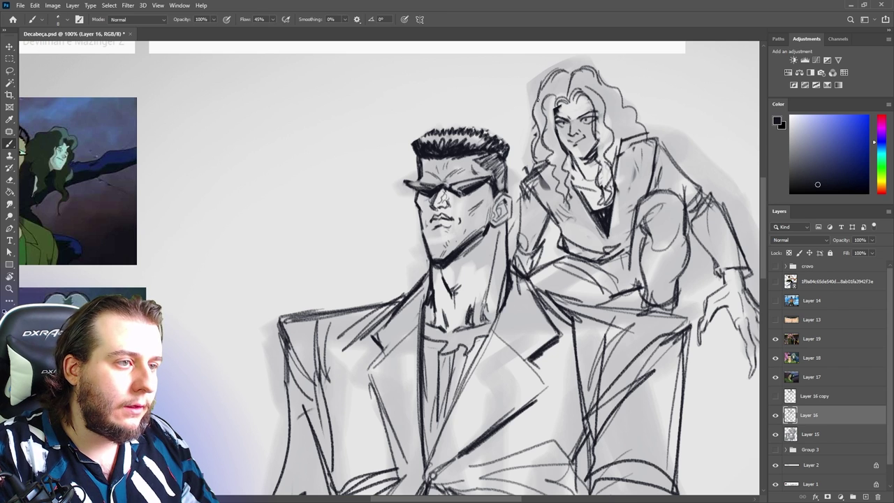
pyautogui.moveTo(538, 99); pyautogui.dragTo(529, 141)
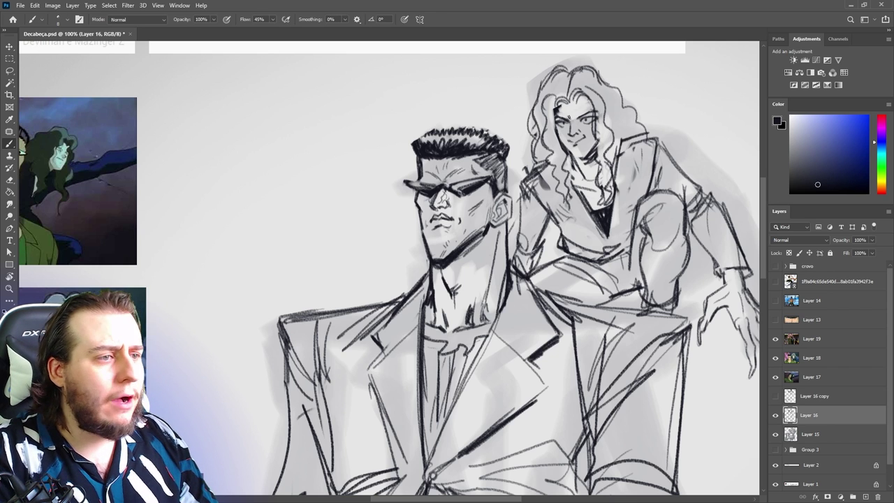
pyautogui.moveTo(562, 102); pyautogui.dragTo(547, 120)
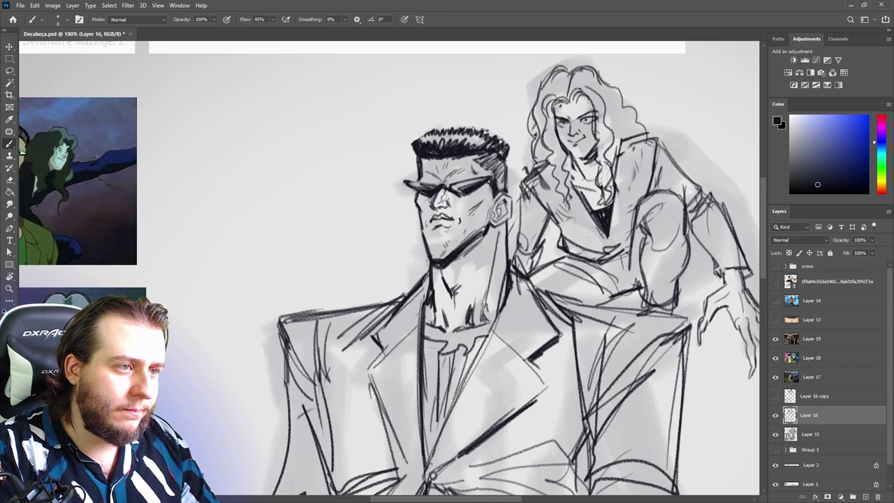
# Step: Erase the crouching figure's rough near arm beside Toguro's neck and redraw it with a cleaner line
pyautogui.hotkey('ctrl', '-')
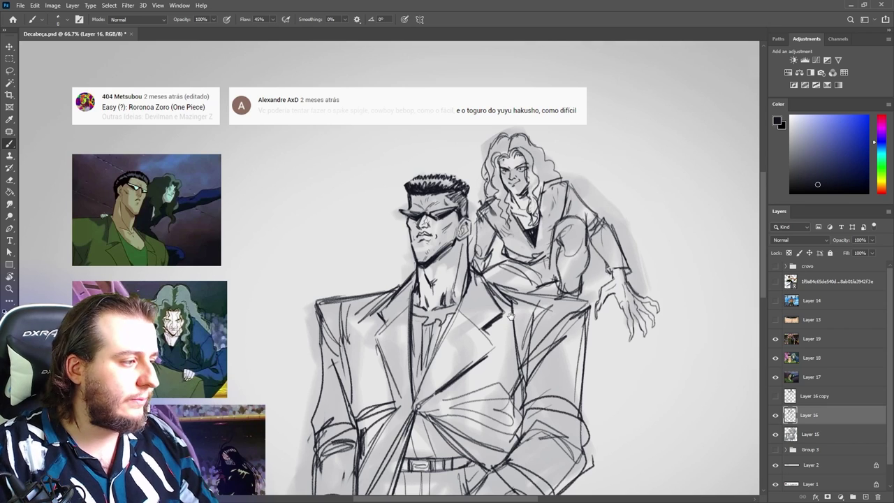
pyautogui.moveTo(510, 316); pyautogui.dragTo(527, 281)
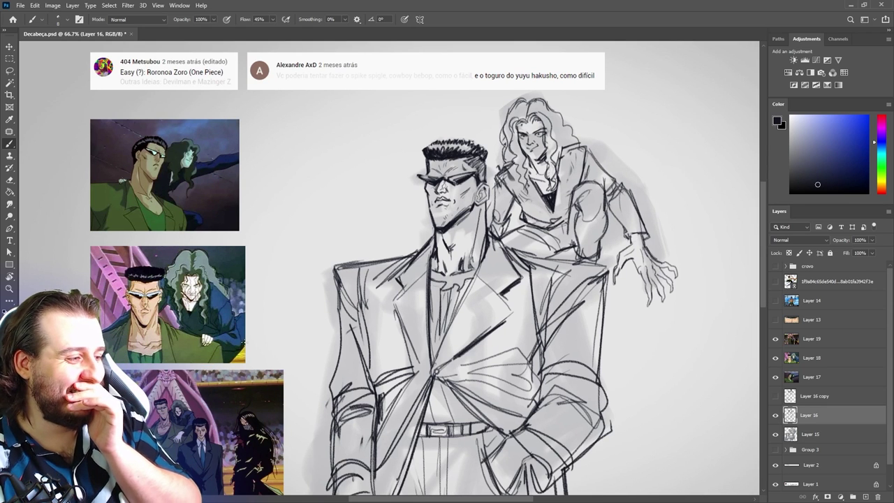
pyautogui.press('e')
pyautogui.moveTo(511, 212); pyautogui.dragTo(504, 229)
pyautogui.moveTo(512, 203); pyautogui.dragTo(491, 225)
pyautogui.press('b')
pyautogui.moveTo(496, 178)
pyautogui.mouseDown()
pyautogui.moveTo(486, 206)
pyautogui.moveTo(500, 211)
pyautogui.moveTo(494, 217)
pyautogui.mouseUp()
pyautogui.press('e')
pyautogui.press('b')
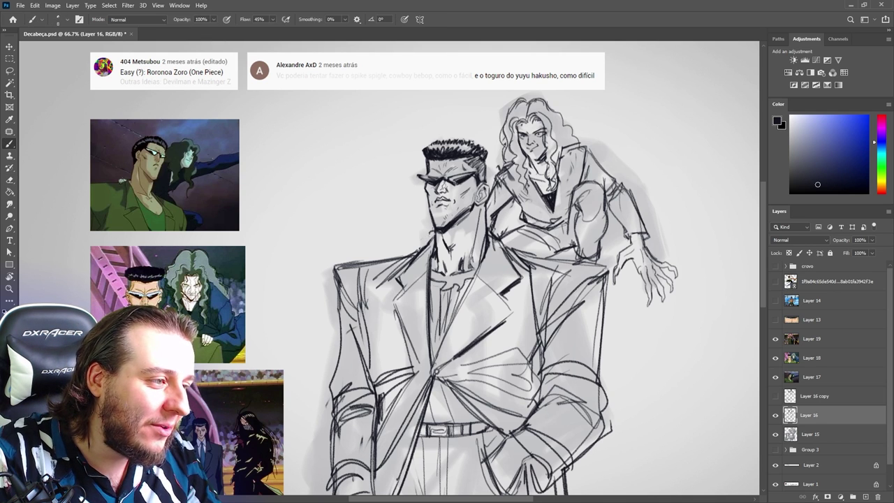
# Step: Draw fingertips resting over Toguro's far shoulder and clean up the arm, coat collar and lapel lines around his neck
pyautogui.moveTo(423, 238); pyautogui.dragTo(419, 250)
pyautogui.press('e')
pyautogui.moveTo(502, 214); pyautogui.dragTo(489, 227)
pyautogui.press('b')
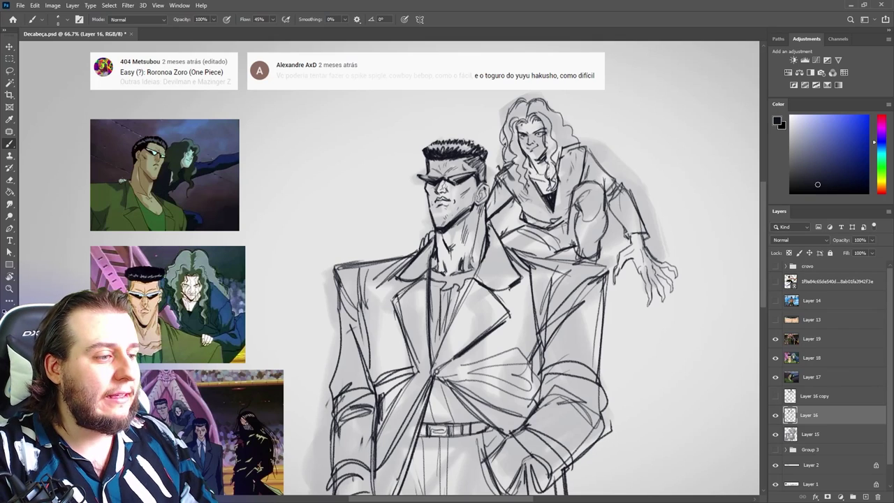
pyautogui.moveTo(492, 382); pyautogui.dragTo(496, 352)
pyautogui.moveTo(454, 331); pyautogui.dragTo(527, 309)
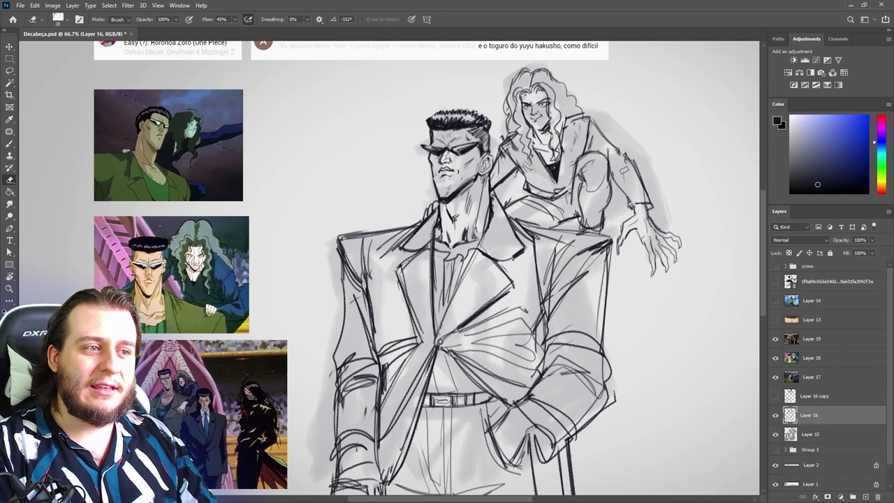
# Step: Undo the last stroke, then erase and redraw the sleeve folds on the crouching figure's outstretched arm
pyautogui.hotkey('ctrl', 'z')
pyautogui.press('e')
pyautogui.press('b')
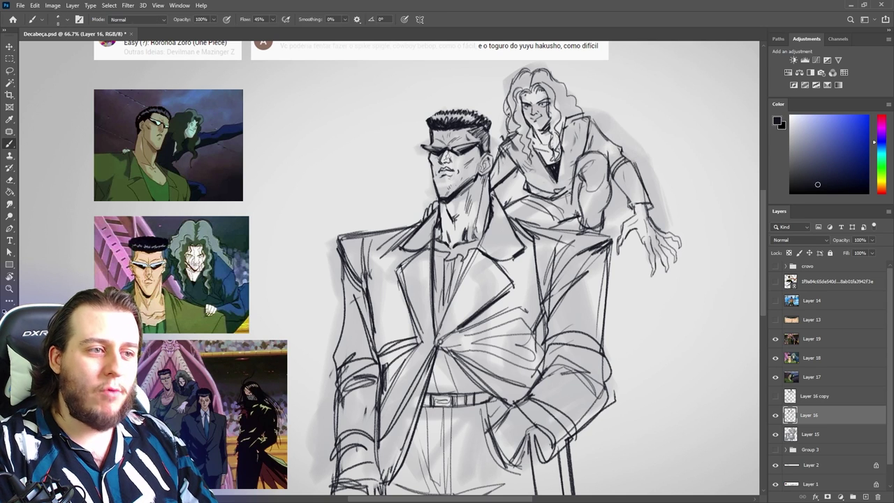
pyautogui.press('e')
pyautogui.moveTo(622, 154)
pyautogui.mouseDown()
pyautogui.moveTo(638, 173)
pyautogui.moveTo(615, 181)
pyautogui.mouseUp()
pyautogui.press('b')
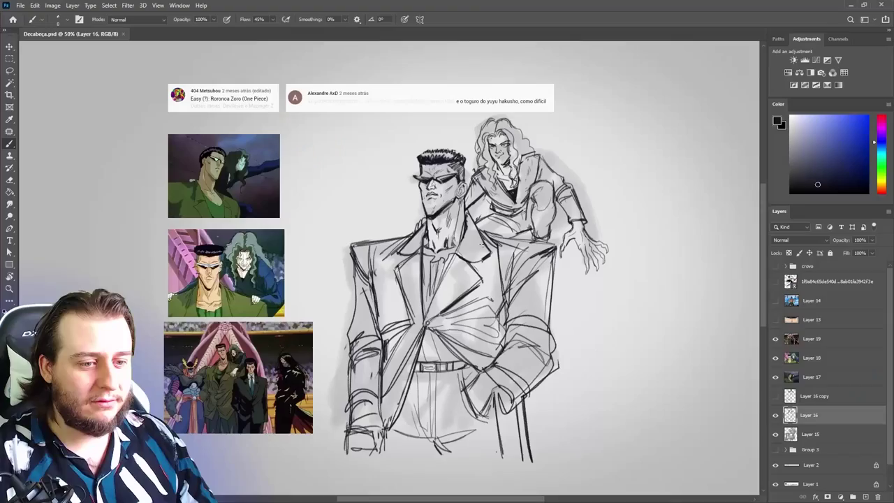
# Step: Show Layer 16 copy and hide the reference images on Layers 17, 18 and 19
pyautogui.click(774, 397)
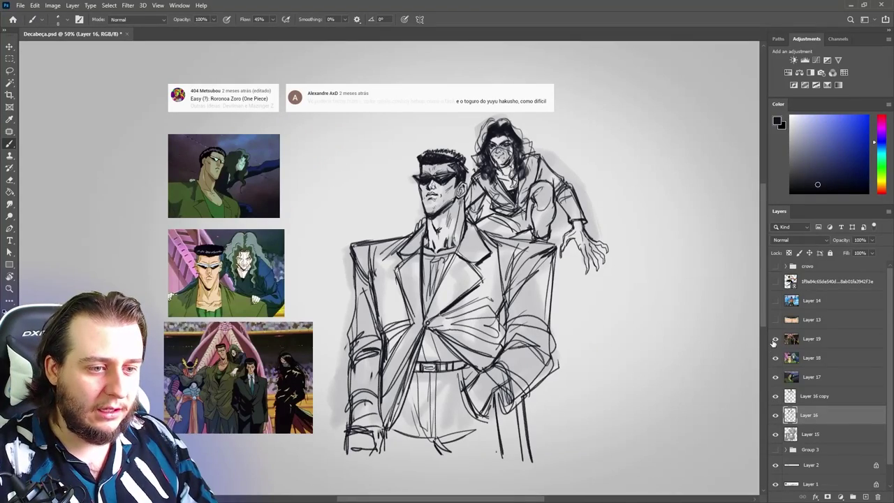
pyautogui.moveTo(773, 341); pyautogui.dragTo(774, 379)
# Step: Move Layer 16 copy together with the shading on Layer 15 to the left side of the canvas
pyautogui.click(787, 397)
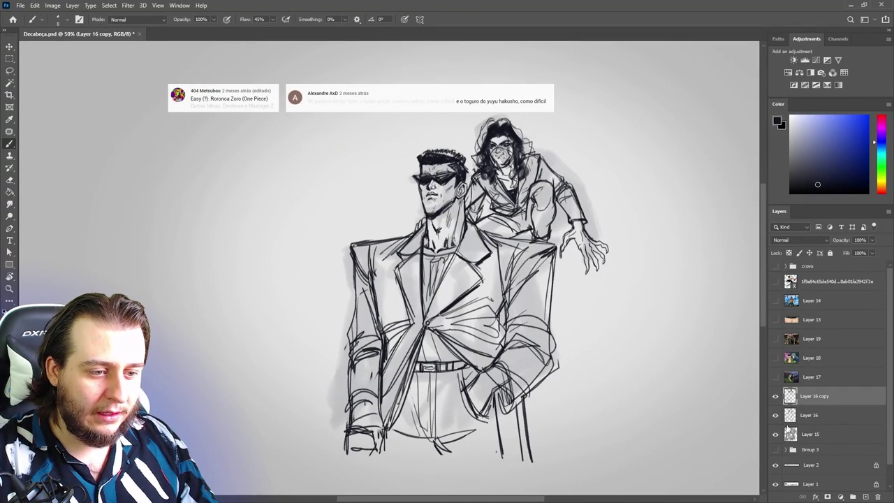
pyautogui.keyDown('ctrl'); pyautogui.click(805, 436); pyautogui.keyUp('ctrl')
pyautogui.press('v')
pyautogui.moveTo(611, 380); pyautogui.dragTo(407, 369)
# Step: Move the reworked drawing on Layer 16 to the right, beside the earlier version, and save the document
pyautogui.click(808, 415)
pyautogui.moveTo(610, 384); pyautogui.dragTo(657, 377)
pyautogui.moveTo(447, 351); pyautogui.dragTo(460, 346)
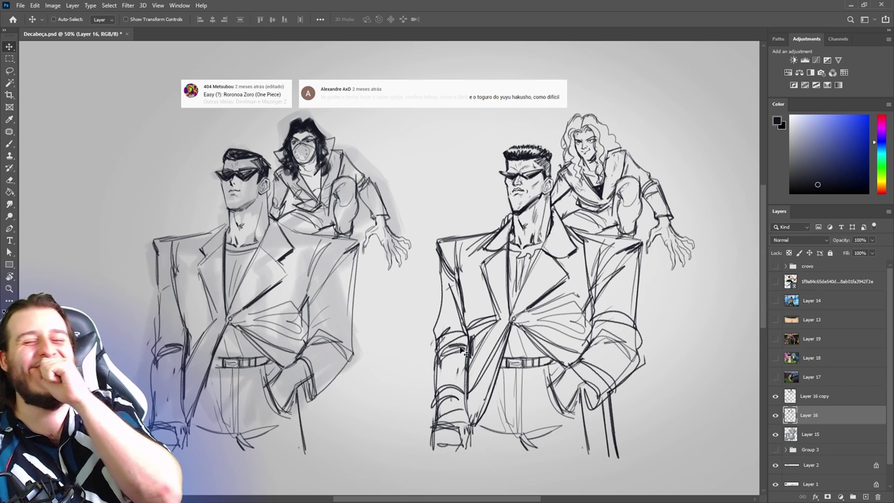
pyautogui.hotkey('ctrl', 's')
pyautogui.moveTo(526, 324); pyautogui.dragTo(534, 321)
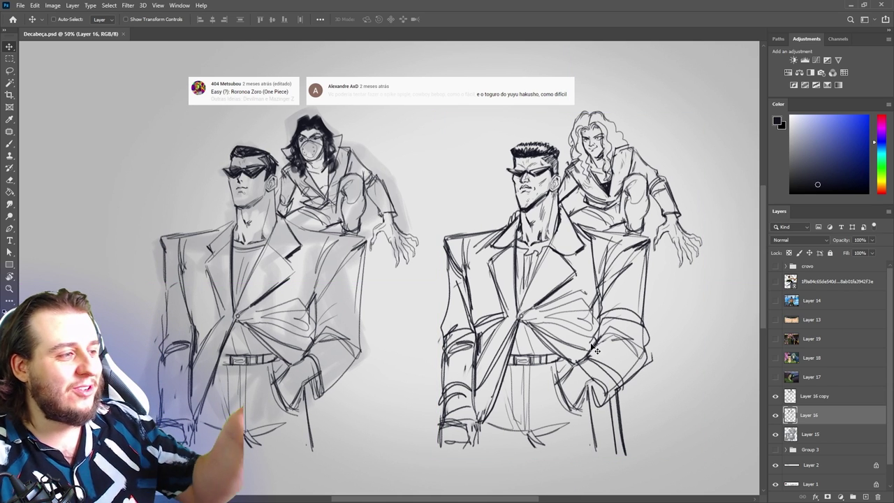